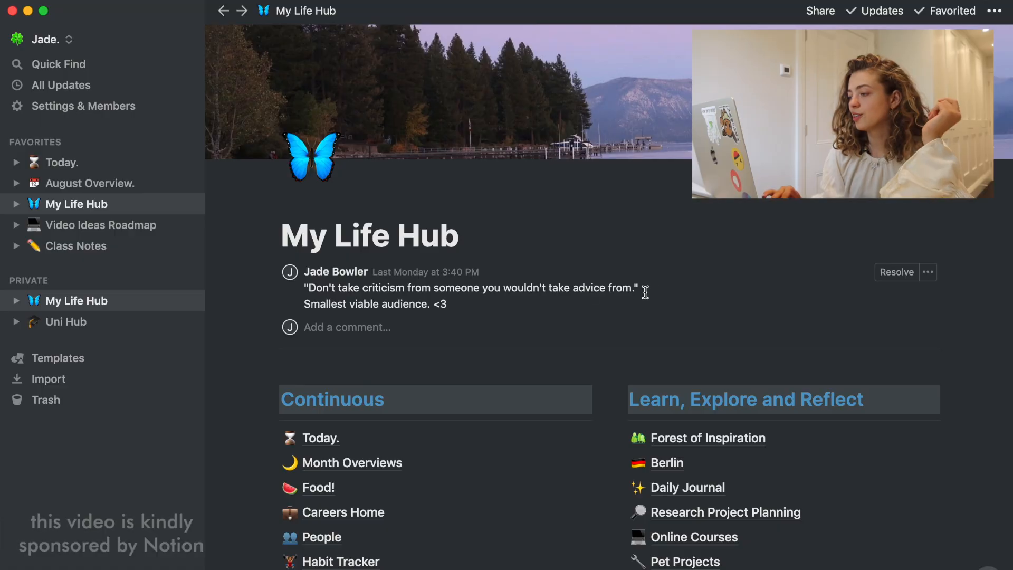
drag(644, 289, 552, 294)
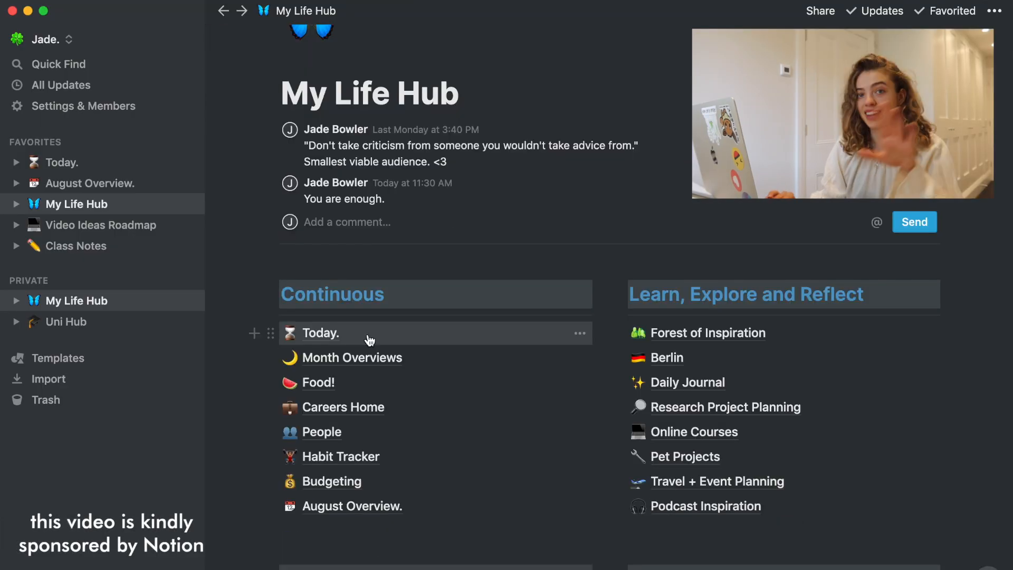
click(367, 338)
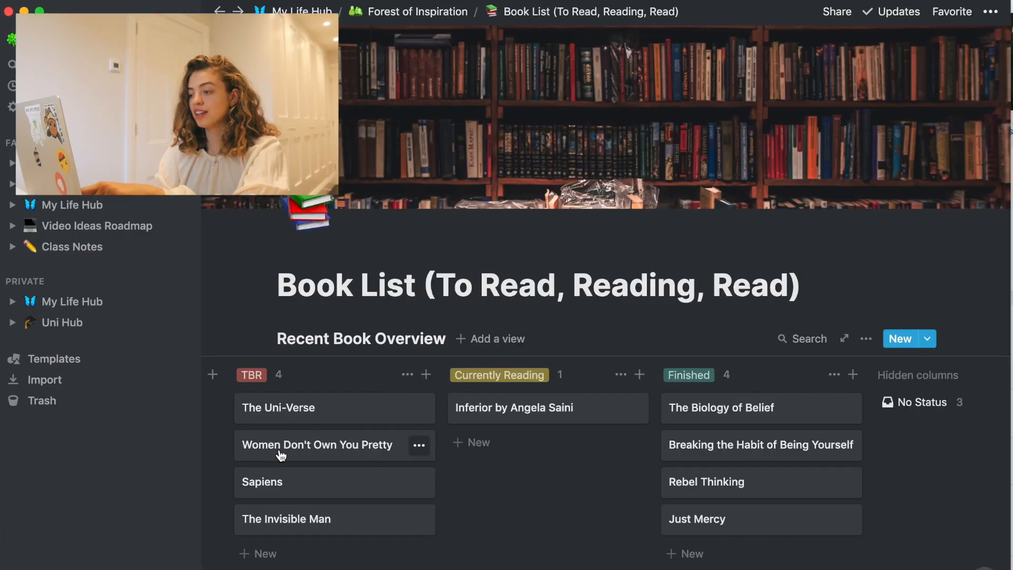
drag(282, 455, 300, 457)
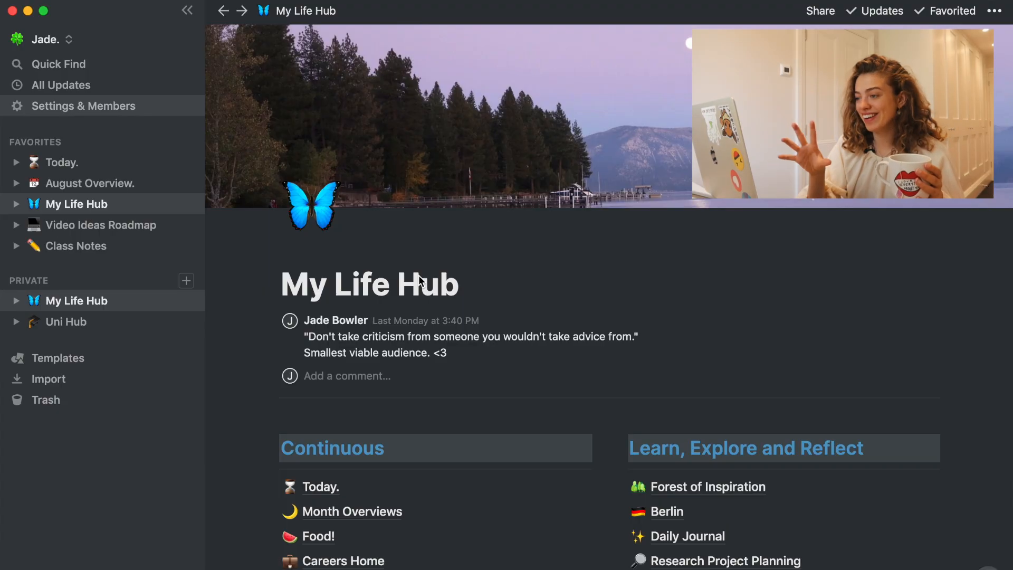
- Add the comment "You are enough." to the My Life Hub page
scroll(520, 353, down, 6)
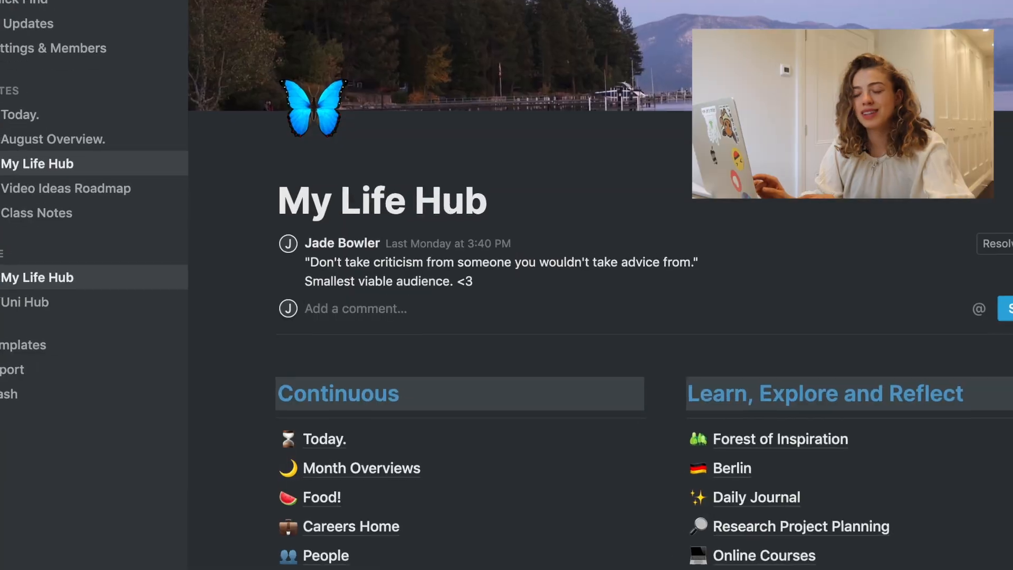
text(You are enou)
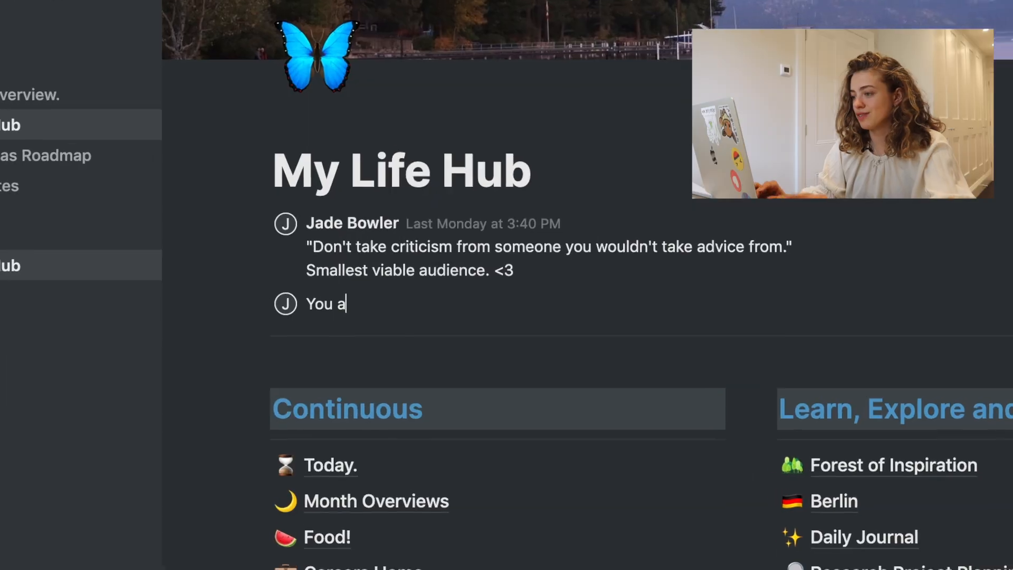
text(gh.)
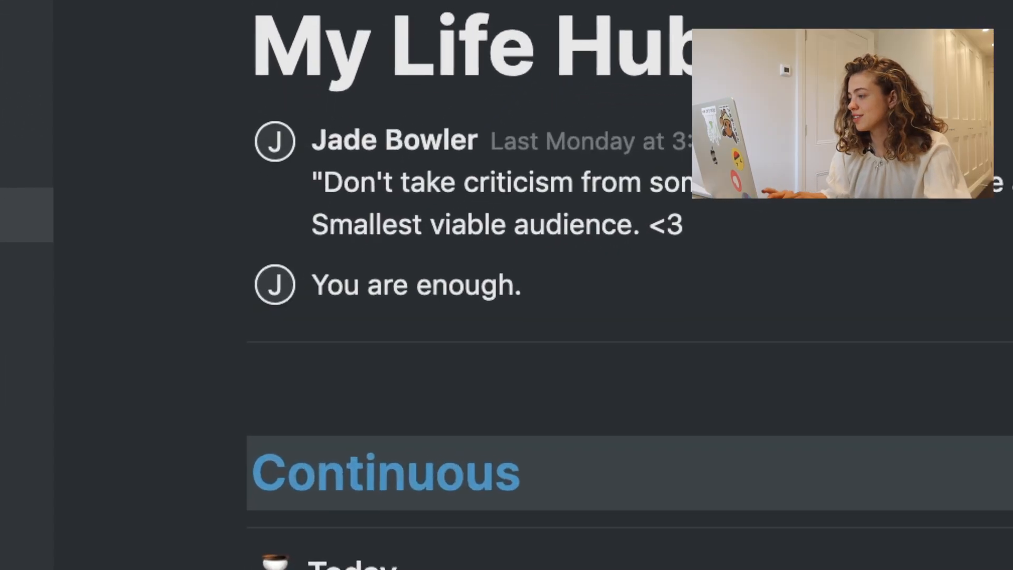
key(Return)
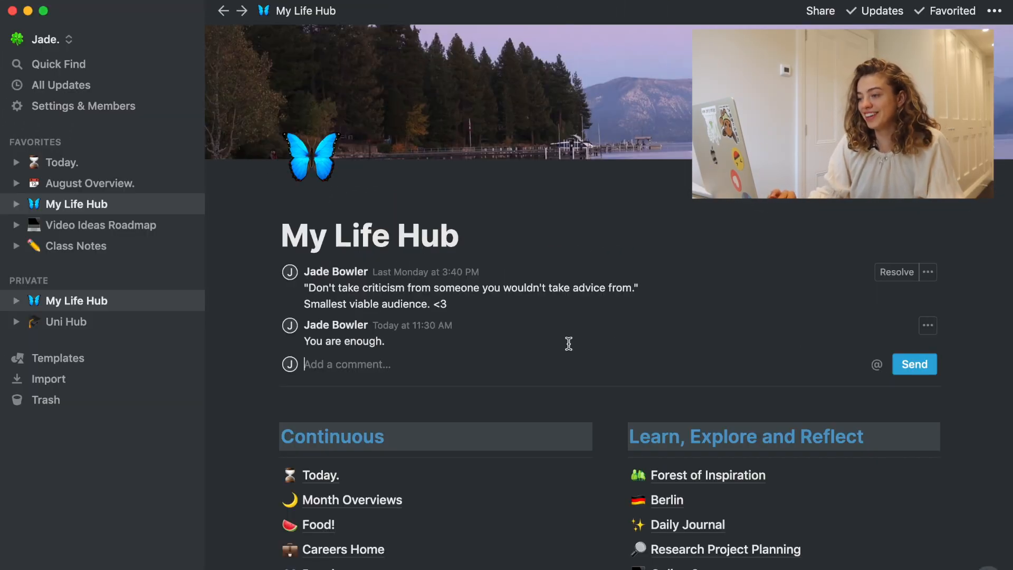
- Open the Today. page from the Continuous section of My Life Hub
scroll(369, 339, down, 3)
click(369, 339)
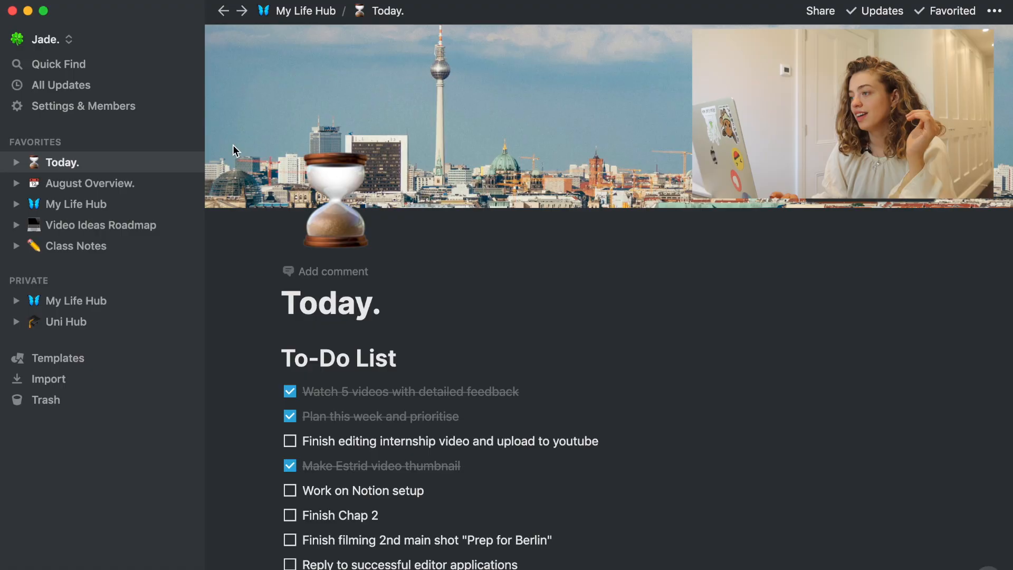
scroll(429, 294, down, 5)
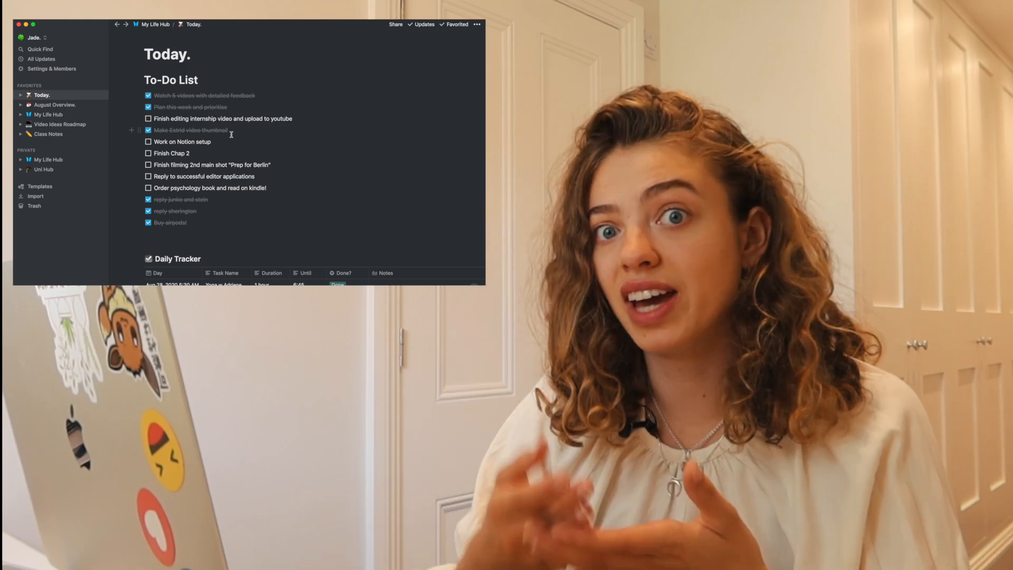
- Delete the completed to-dos "Watch 5 videos with detailed feedback", "Plan this week and prioritise" and "Make Estrid video thumbnail"
scroll(484, 402, up, 2)
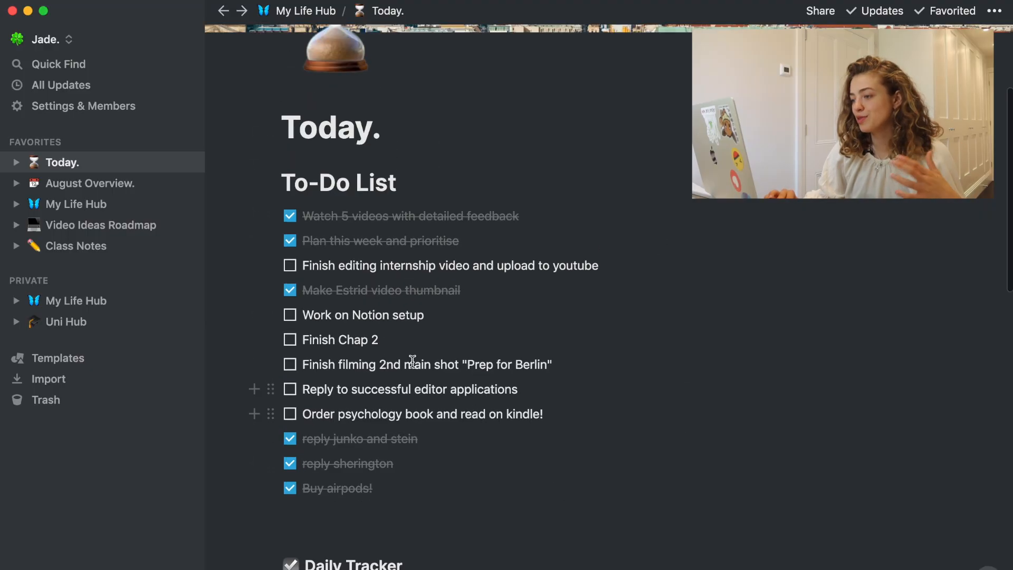
drag(494, 252, 276, 210)
key(BackSpace)
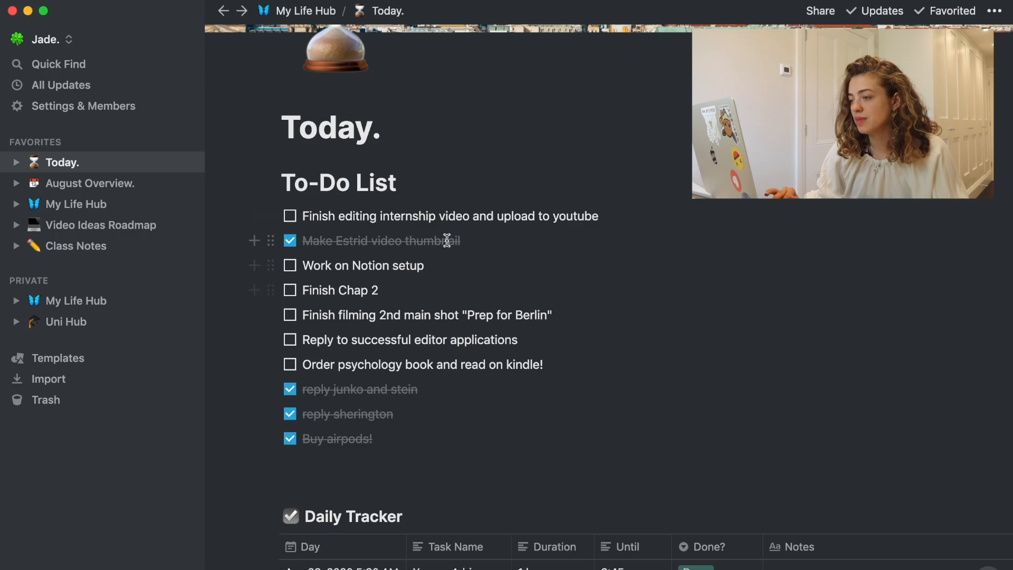
drag(447, 240, 250, 241)
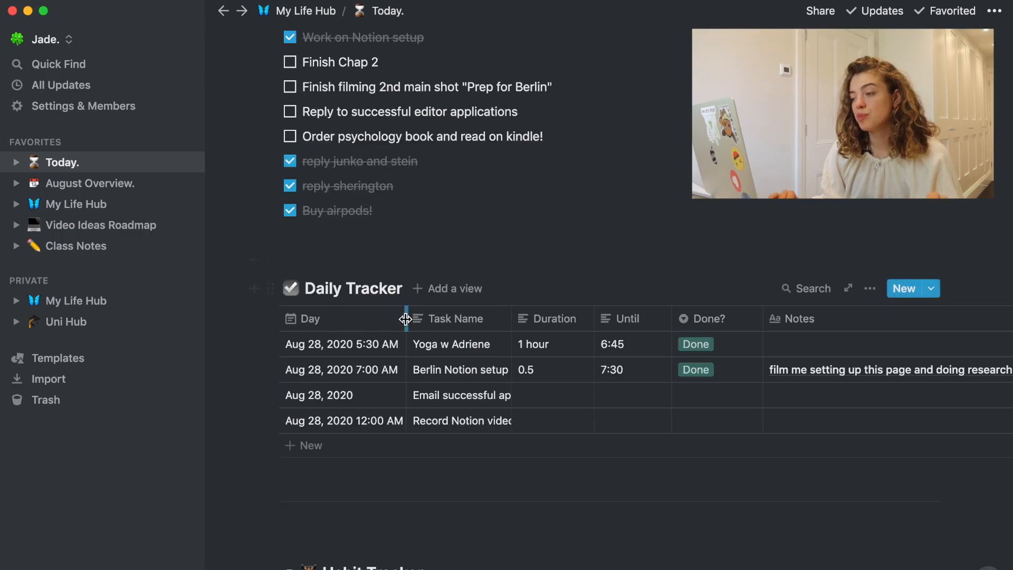
- Examine the Yoga w Adriene row of the Daily Tracker, including its date picker, duration and Done? options
scroll(457, 374, down, 1)
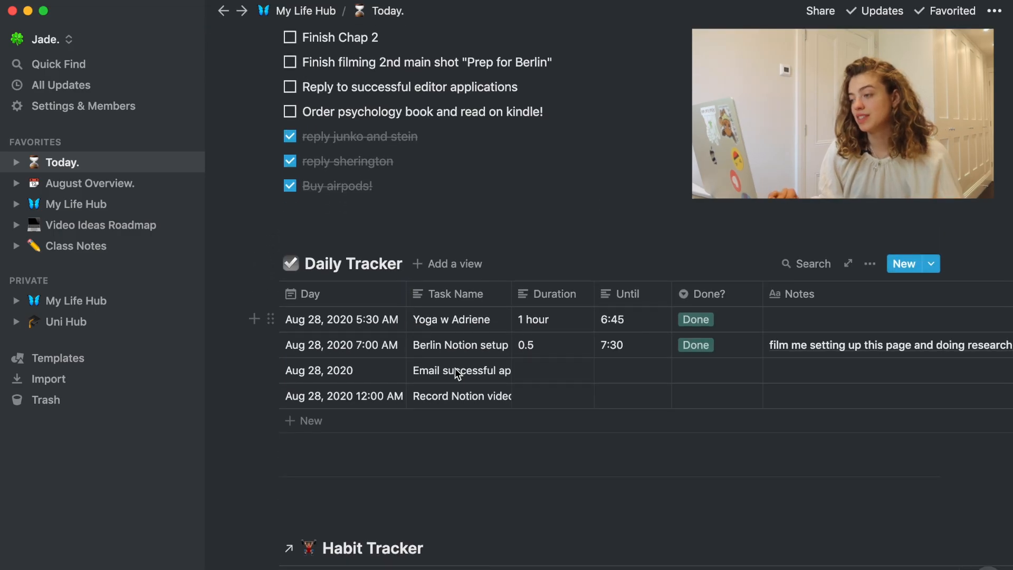
click(358, 325)
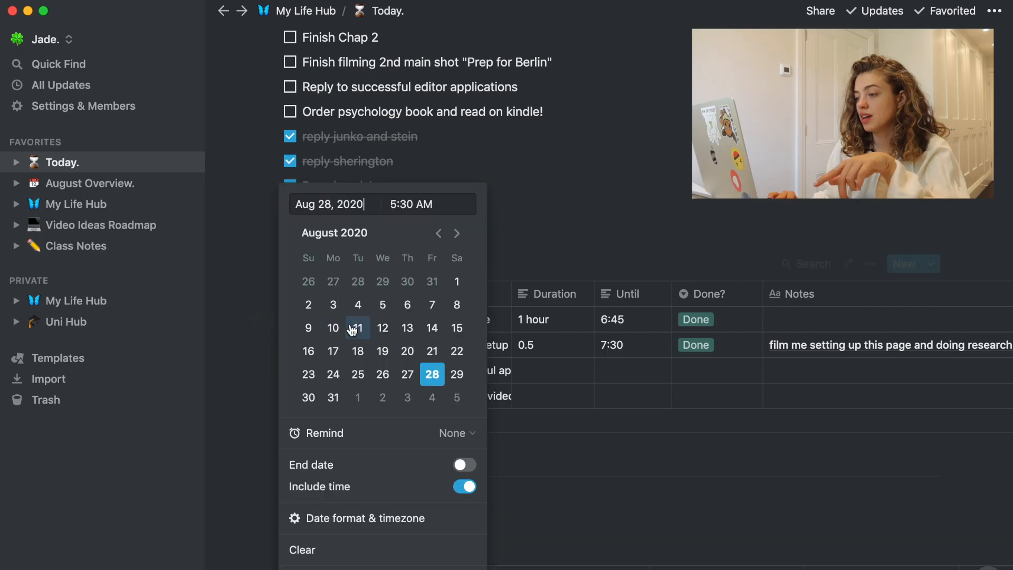
click(617, 177)
click(343, 330)
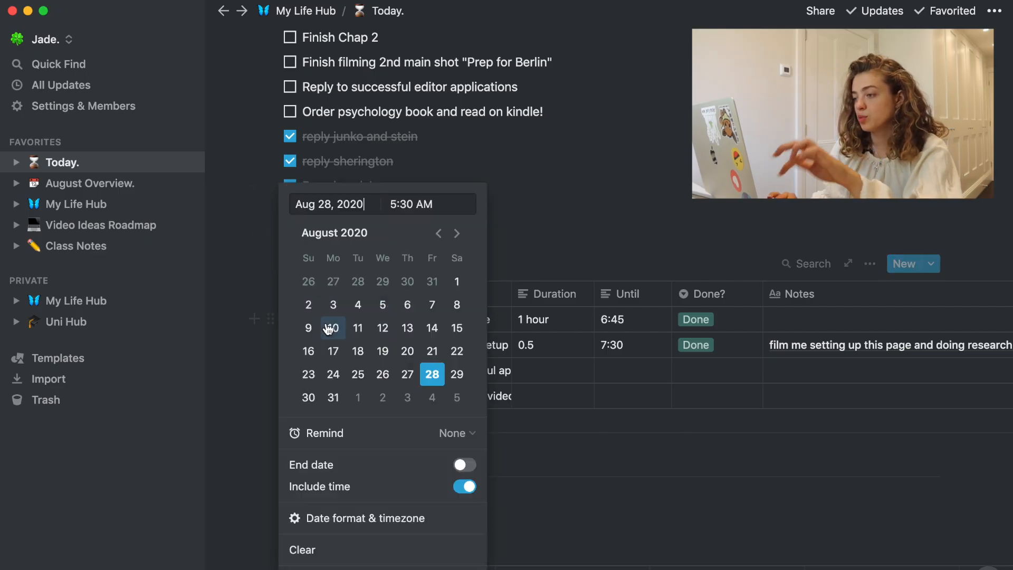
click(559, 216)
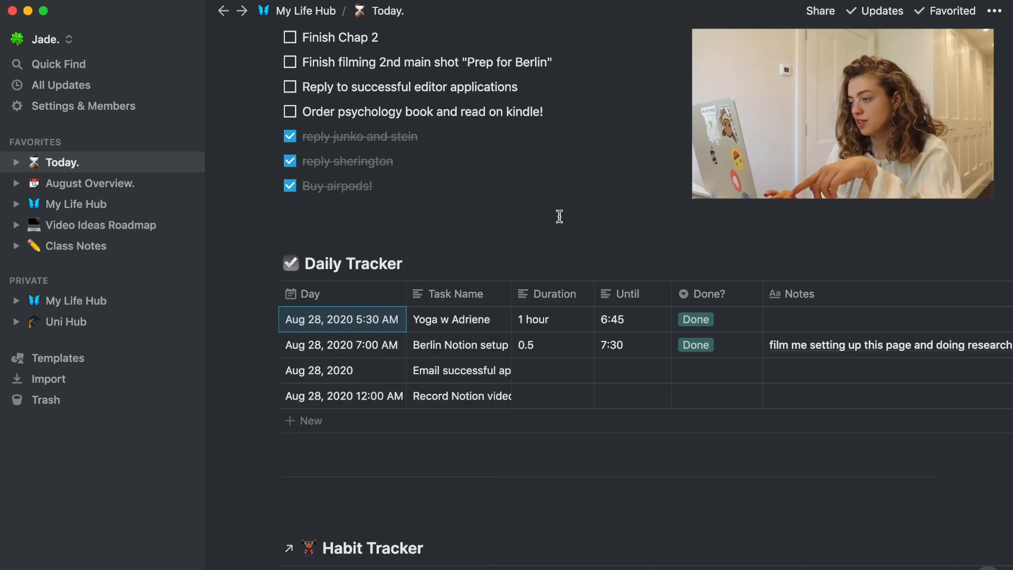
click(487, 320)
click(562, 325)
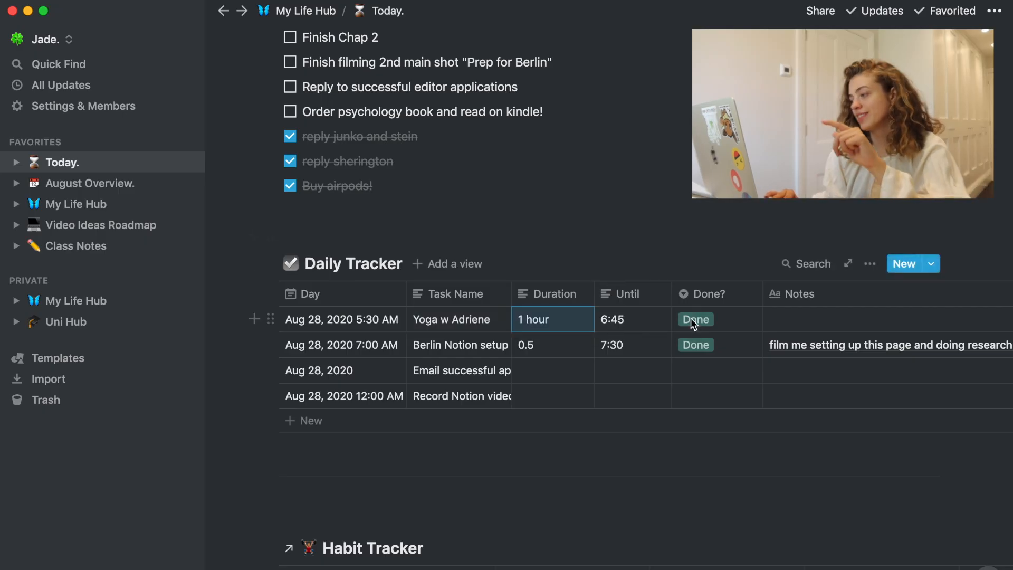
click(705, 319)
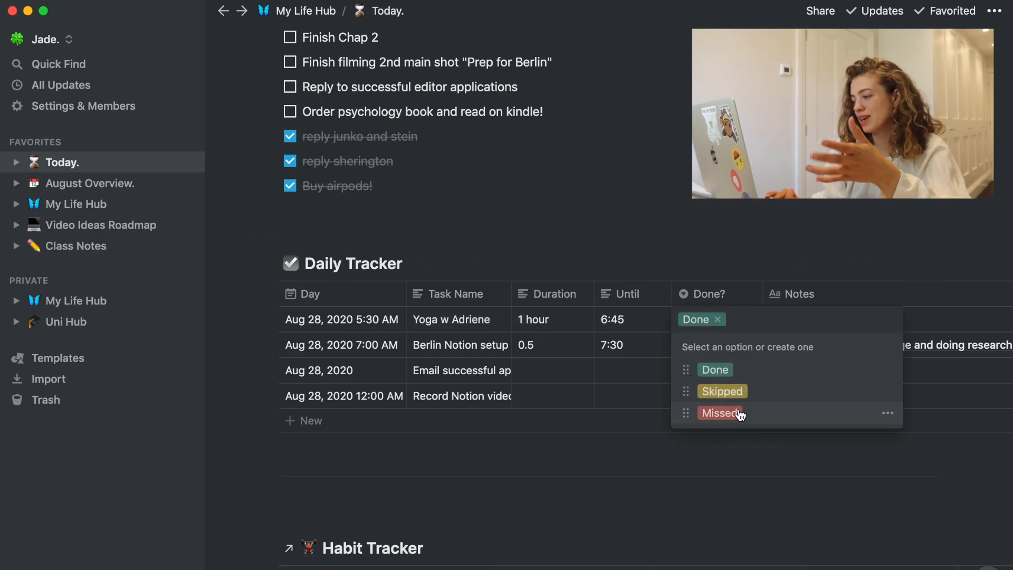
key(Escape)
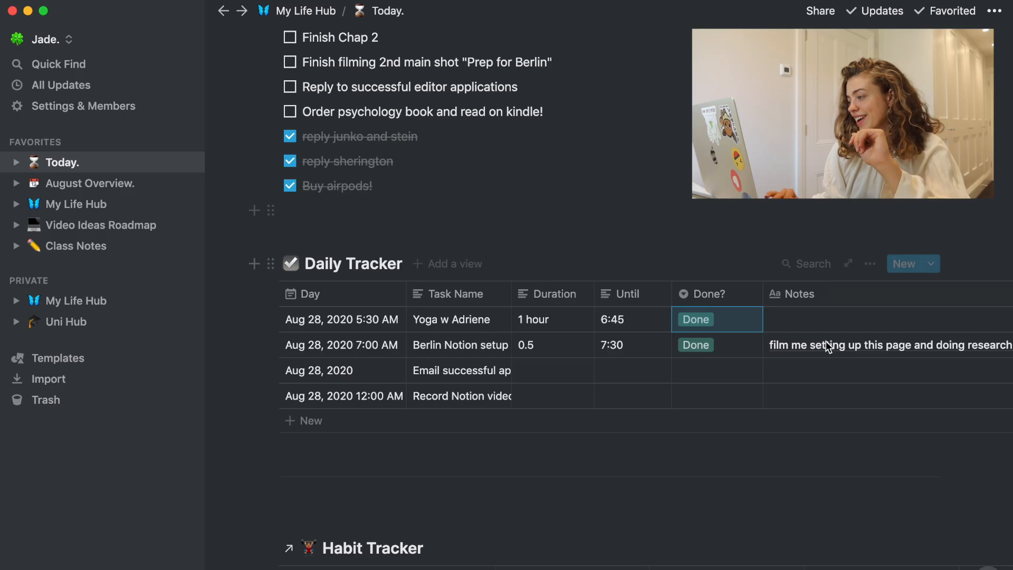
- Add a plain text block reading "hjschsdnkls" between the to-do list and the Daily Tracker
scroll(518, 258, up, 5)
click(453, 339)
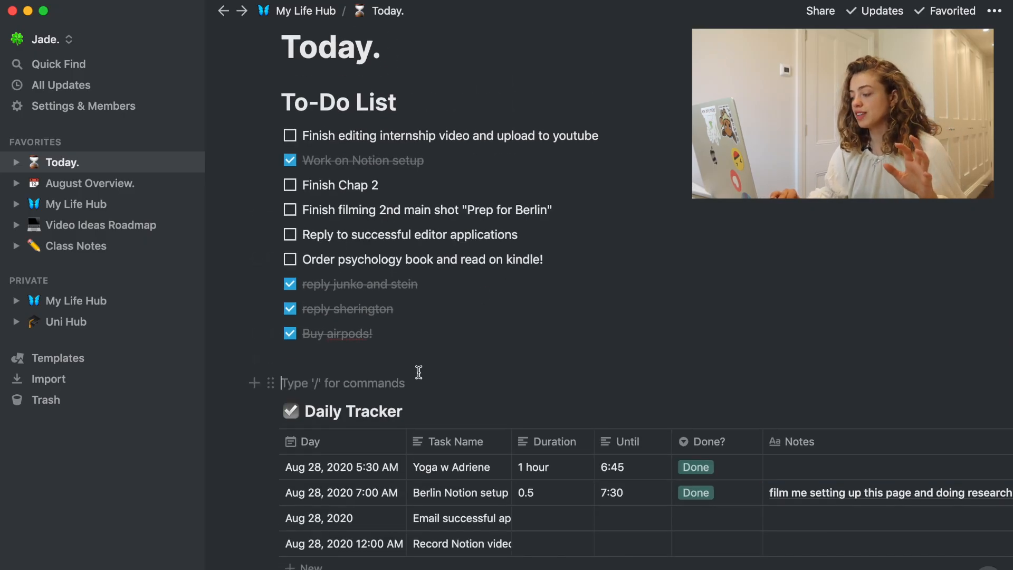
text(/)
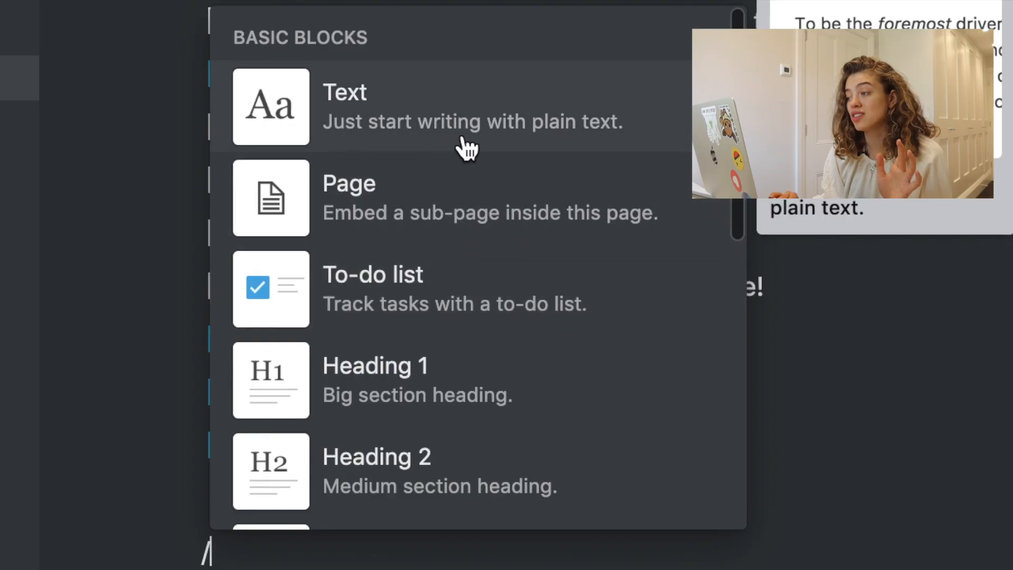
click(509, 129)
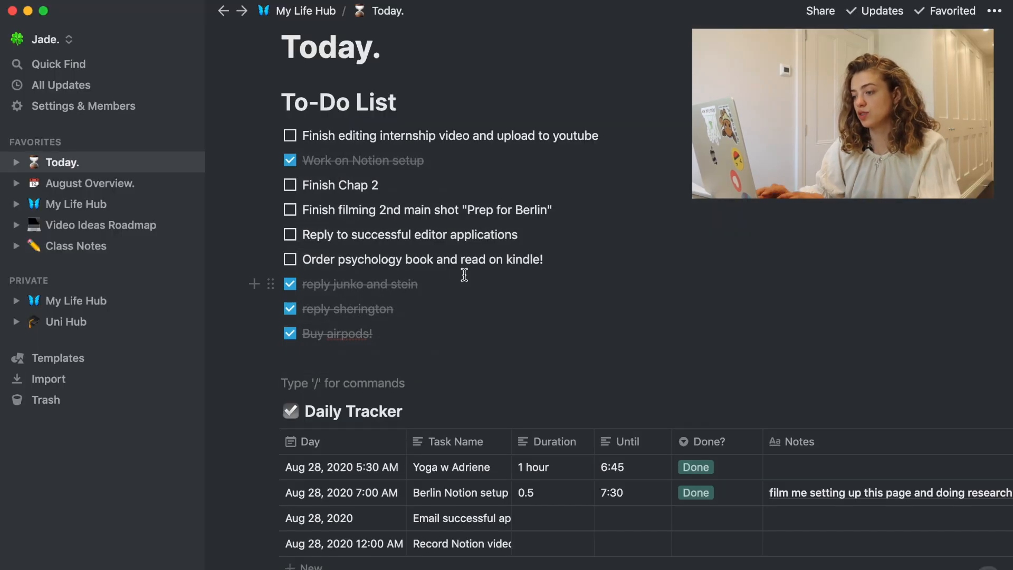
text(hjschsdnkls)
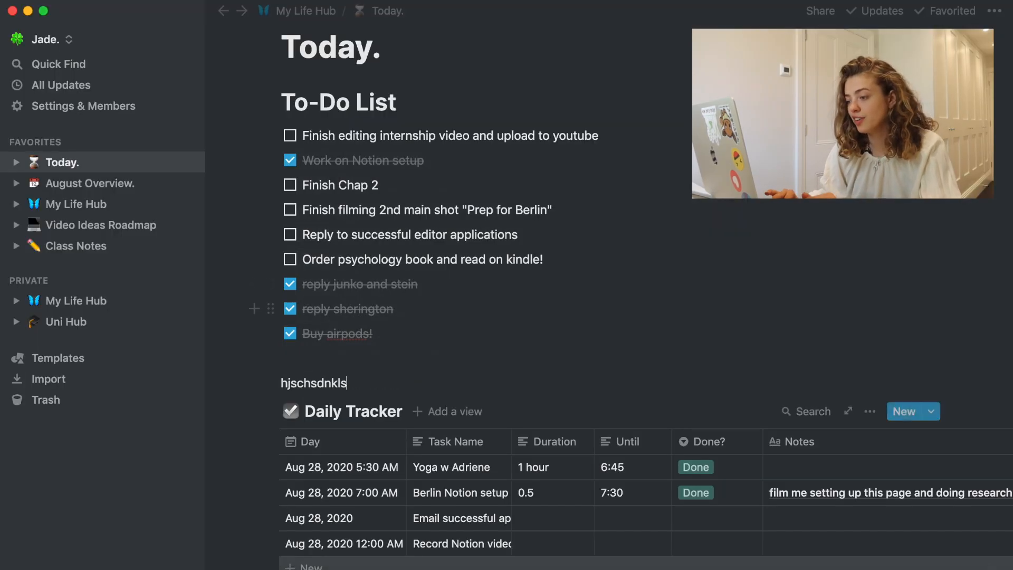
- Insert an inline table above the Daily Tracker and title it "Weekly Tracker"
text(/table)
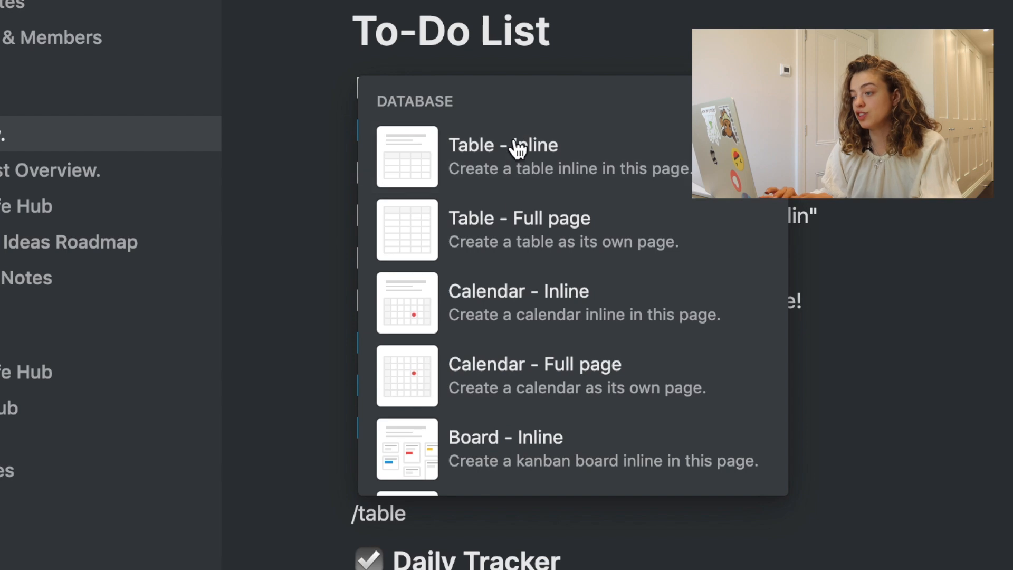
click(517, 150)
scroll(528, 369, down, 3)
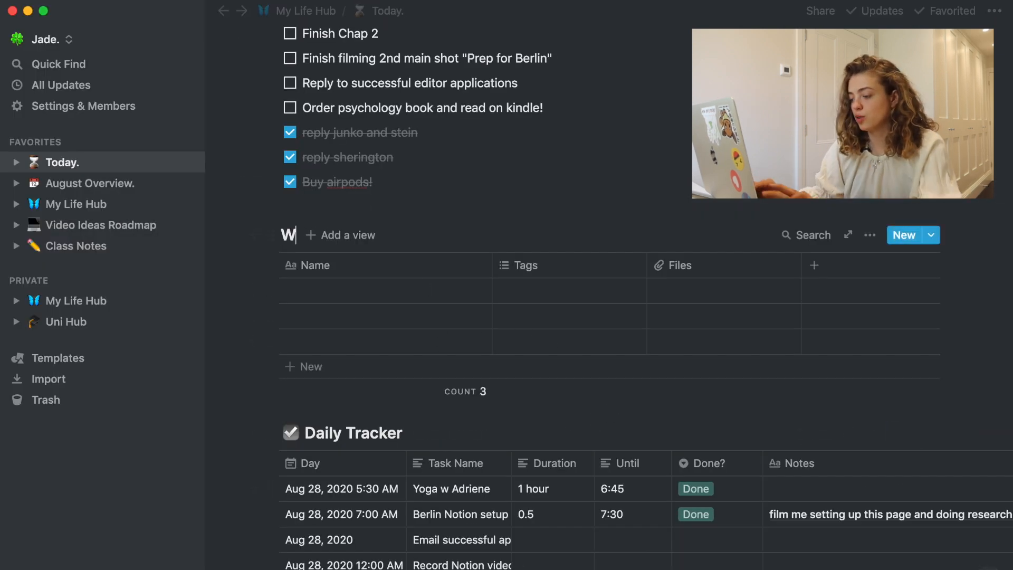
text(racker)
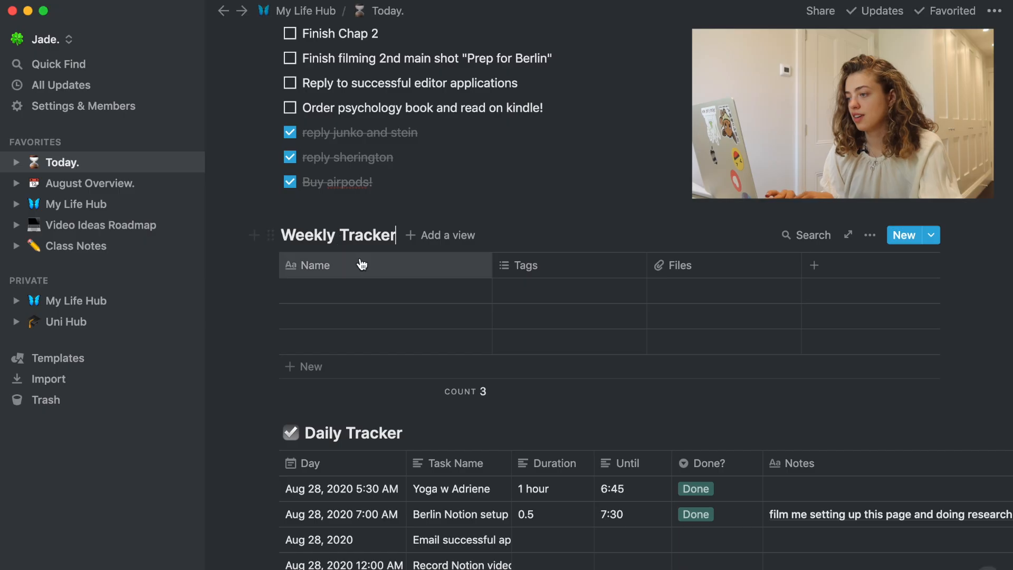
- Set up Day of the Week and Habits columns in the Weekly Tracker, with a Monday row tagged "Yoga in the Morning"
click(363, 264)
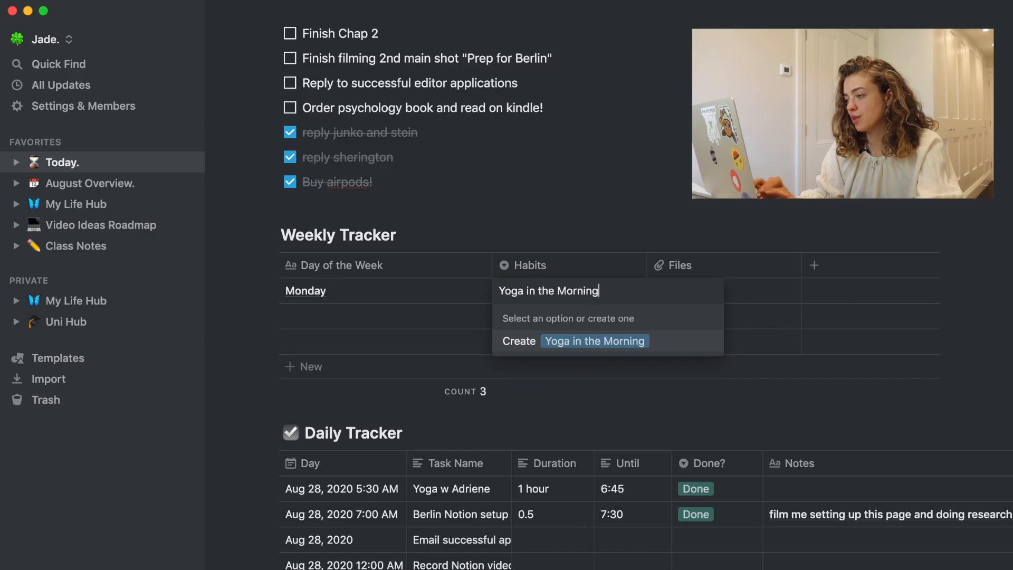
click(599, 339)
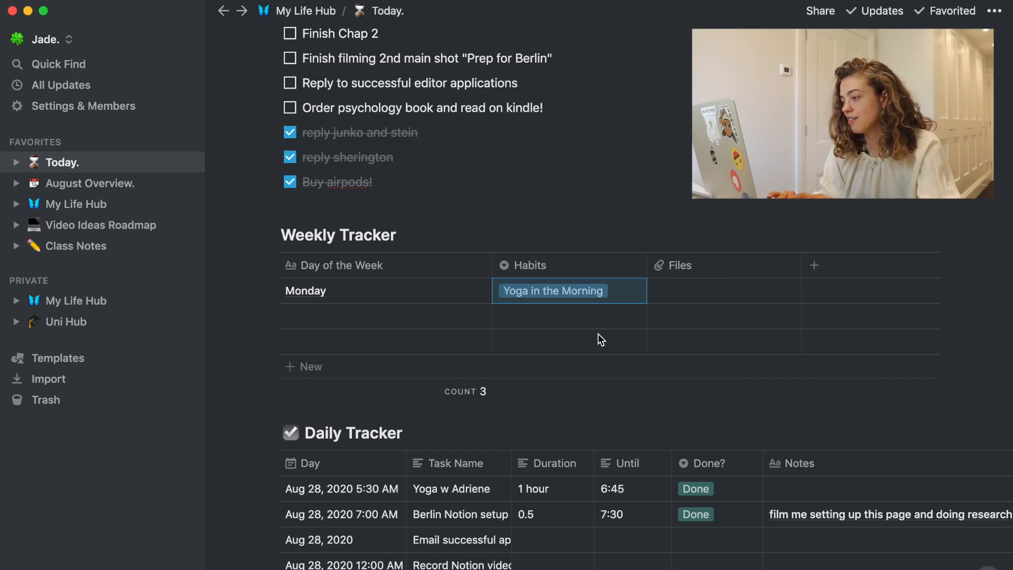
key(Escape)
- Rename the Files column to "Resources" and embed the "Awaken The Artist Within" YouTube video link in the Monday row
click(654, 267)
text(Resources)
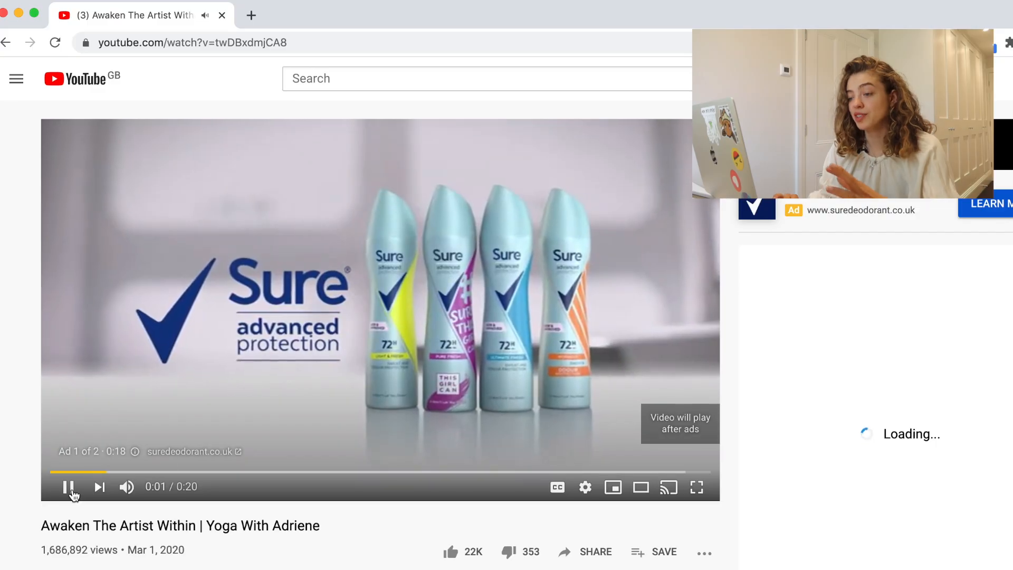
click(68, 486)
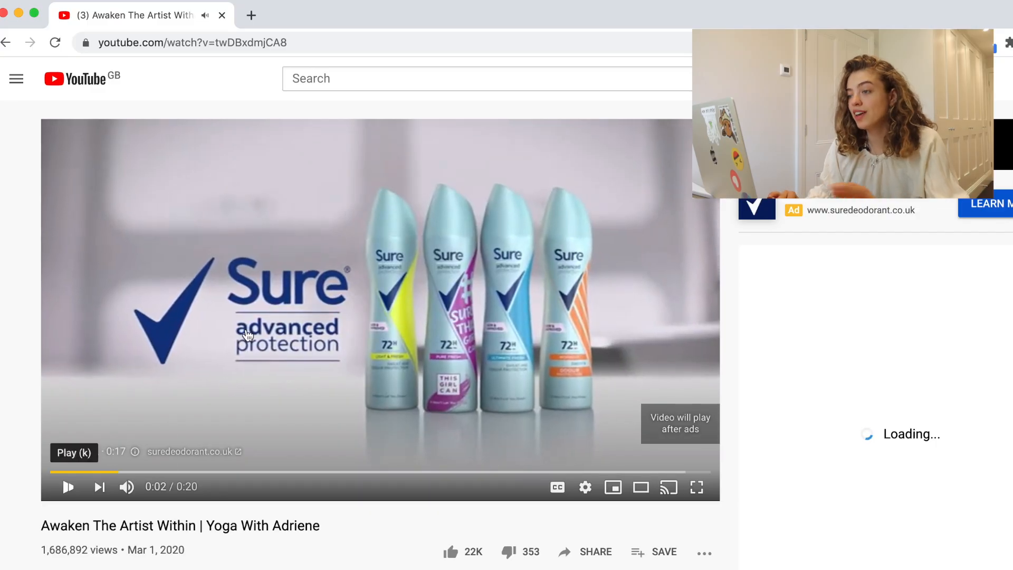
click(195, 47)
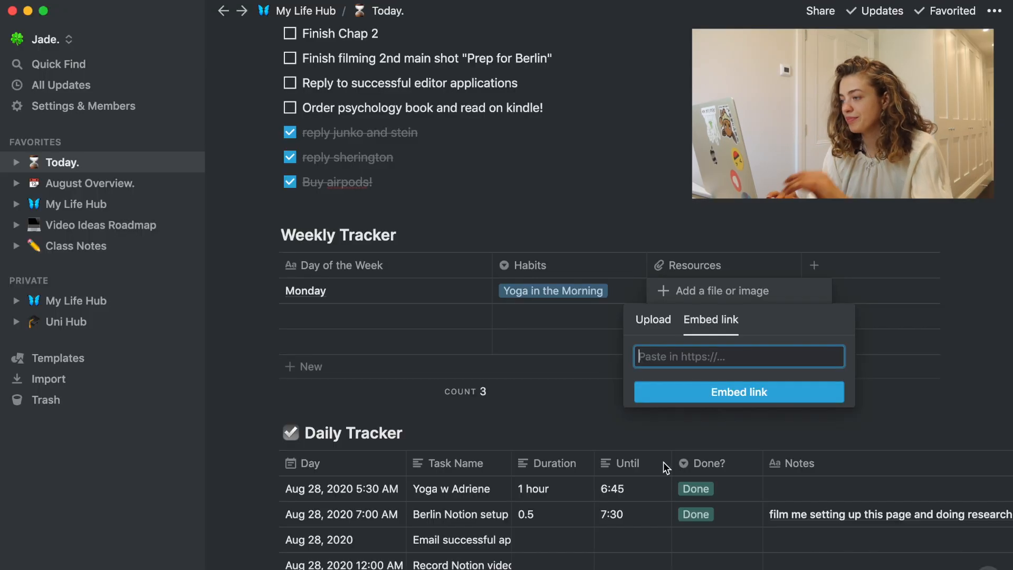
click(739, 391)
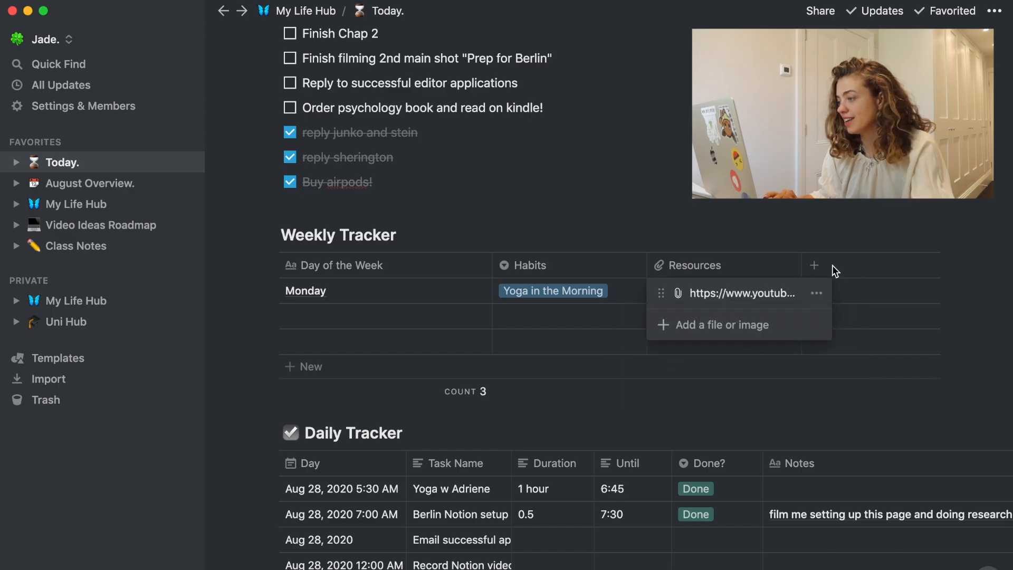
key(Escape)
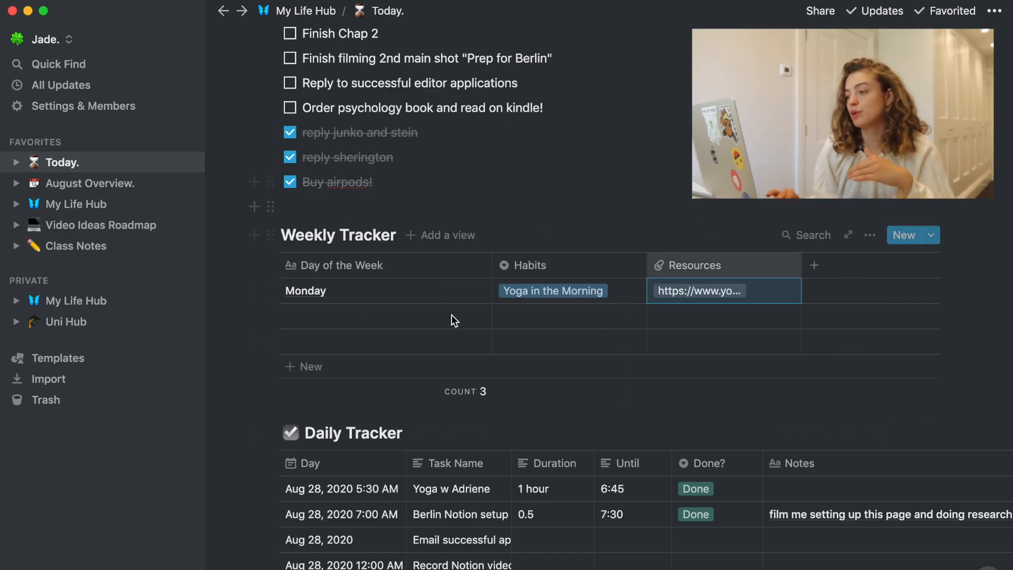
scroll(783, 320, up, 5)
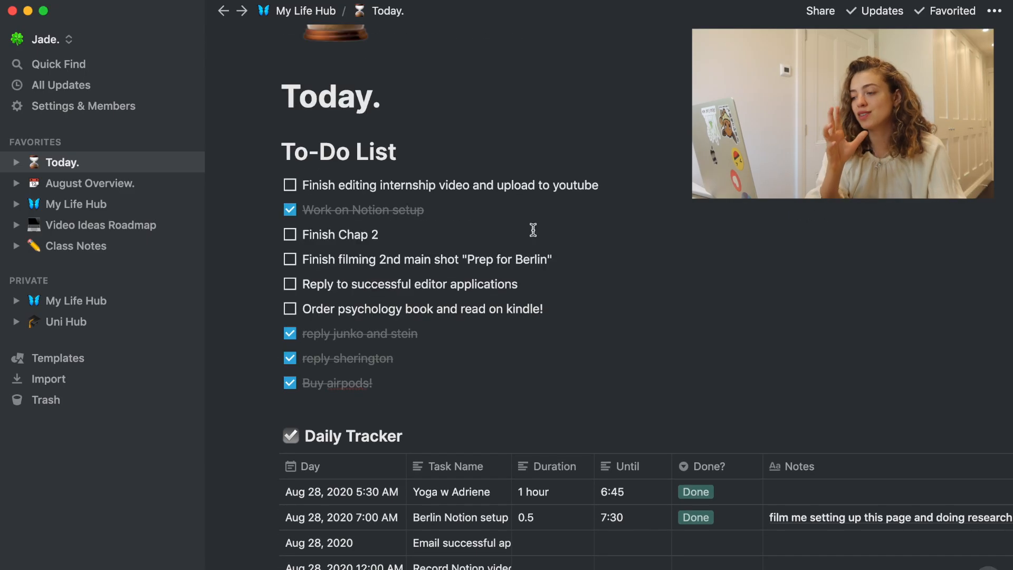
scroll(522, 239, down, 5)
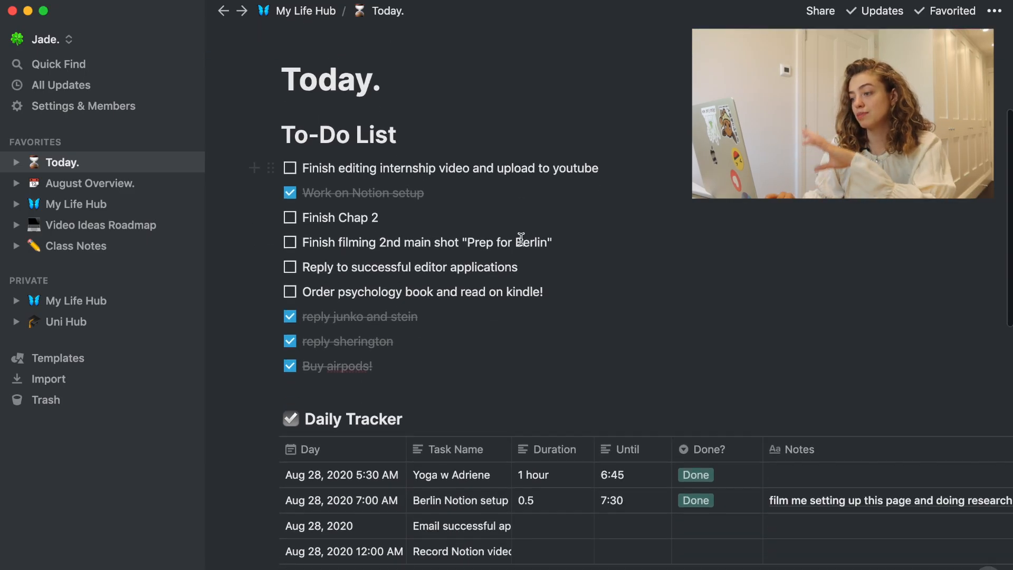
- Move the second completed reply item up the to-do list to the "Finish filming 2nd main shot" item
drag(269, 348, 351, 246)
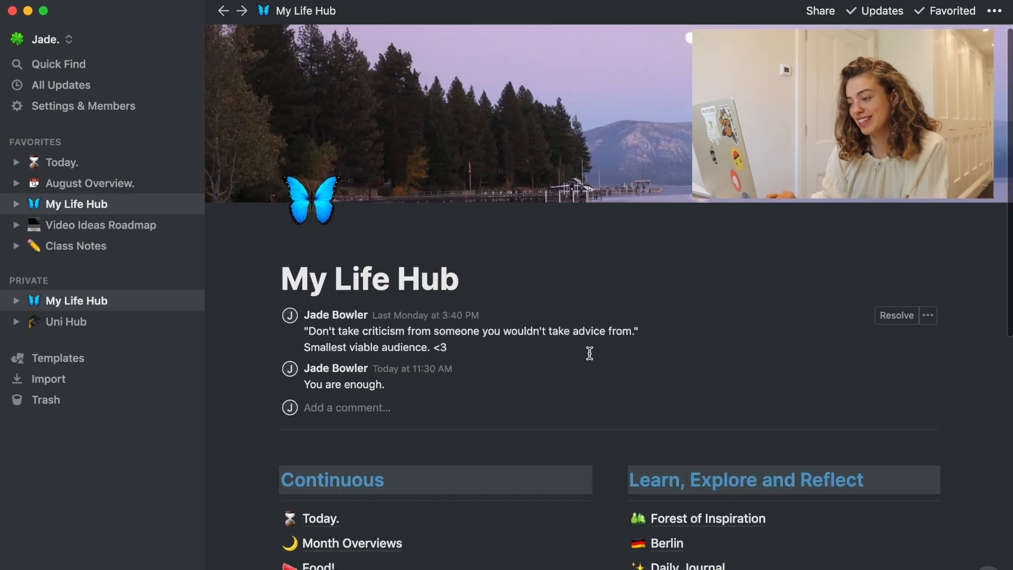
- Open August Overview from Month Overviews and look through the August priorities and weekly to-do lists
click(396, 391)
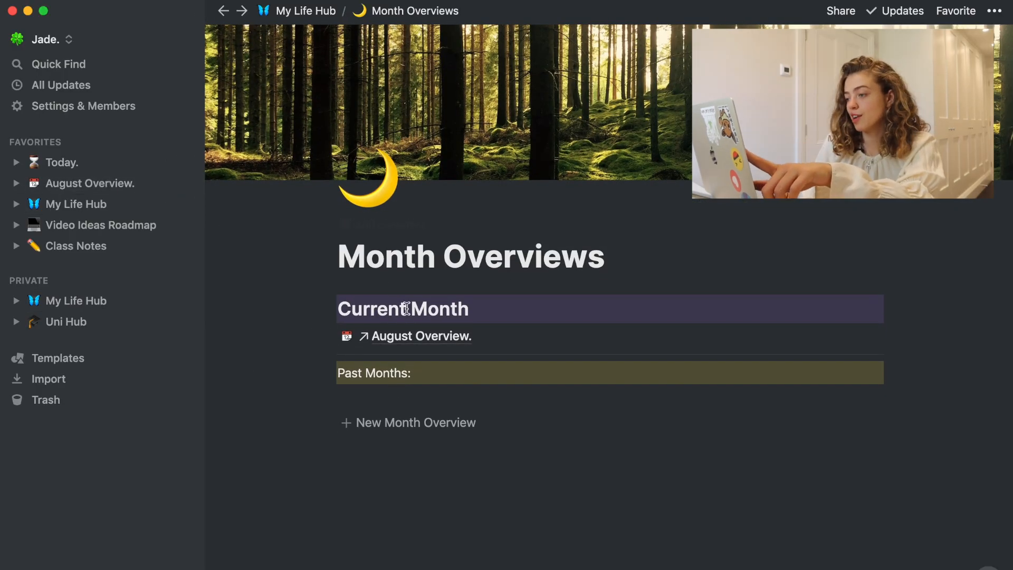
click(425, 338)
scroll(590, 335, down, 2)
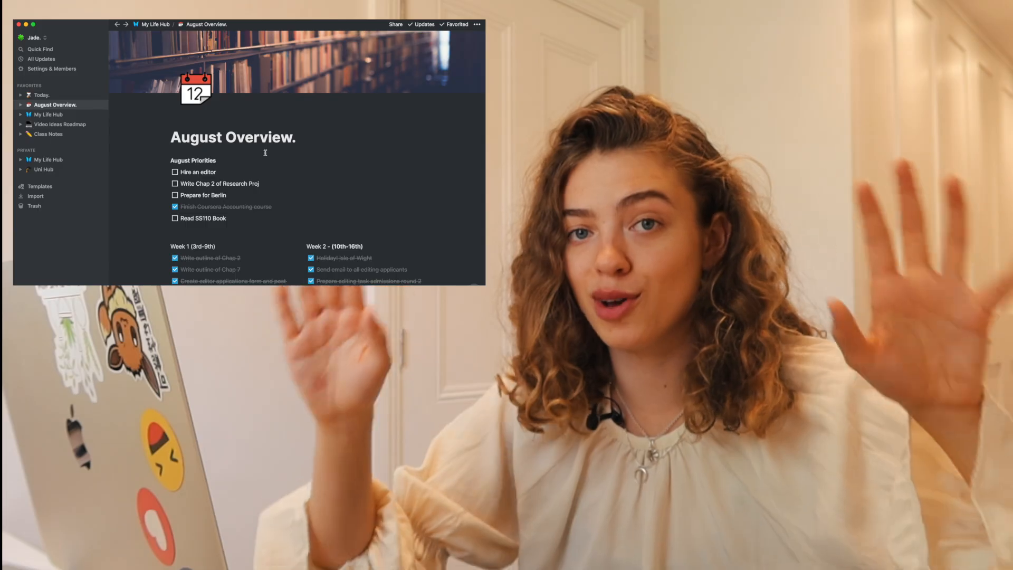
scroll(266, 152, down, 5)
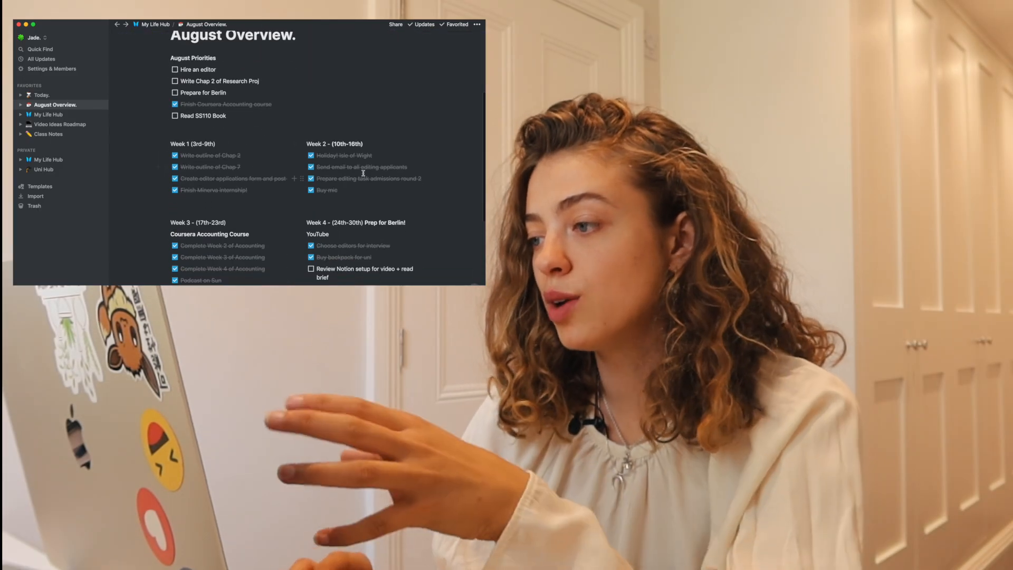
scroll(363, 173, up, 3)
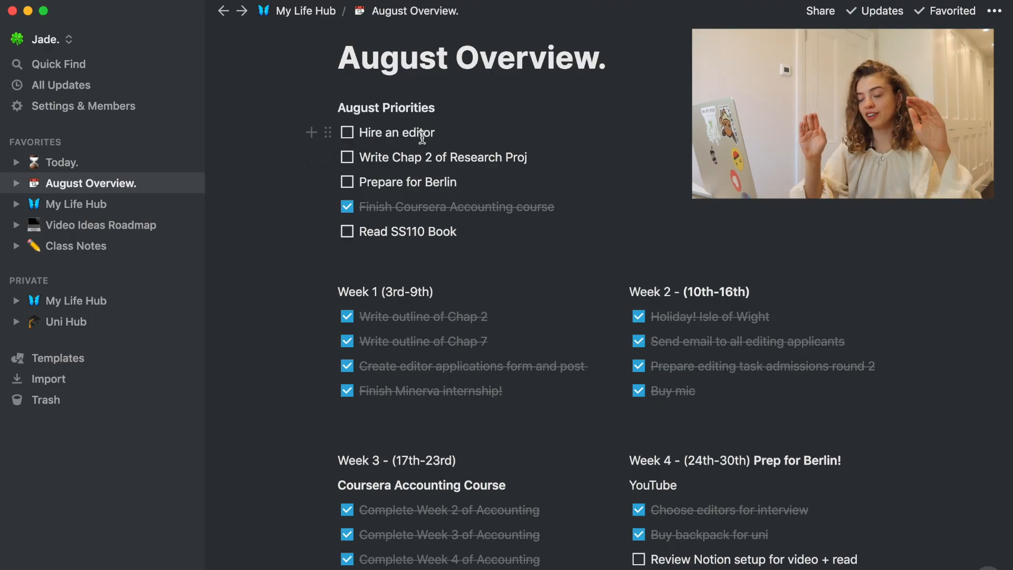
- Check off "Review Notion setup for video + read brief" in the Week 4 list of the August Overview
scroll(422, 137, down, 3)
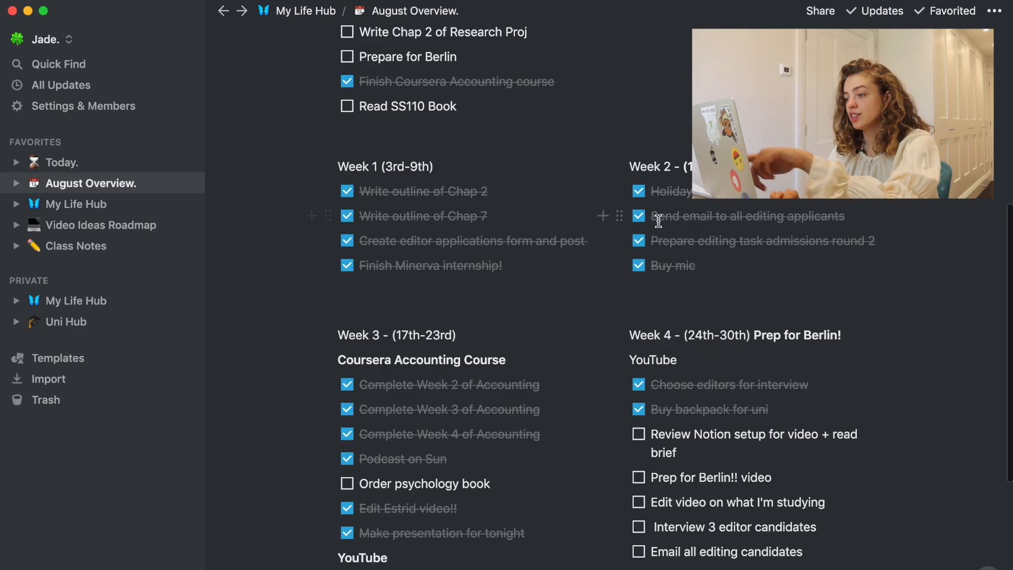
scroll(526, 418, down, 4)
scroll(514, 420, up, 5)
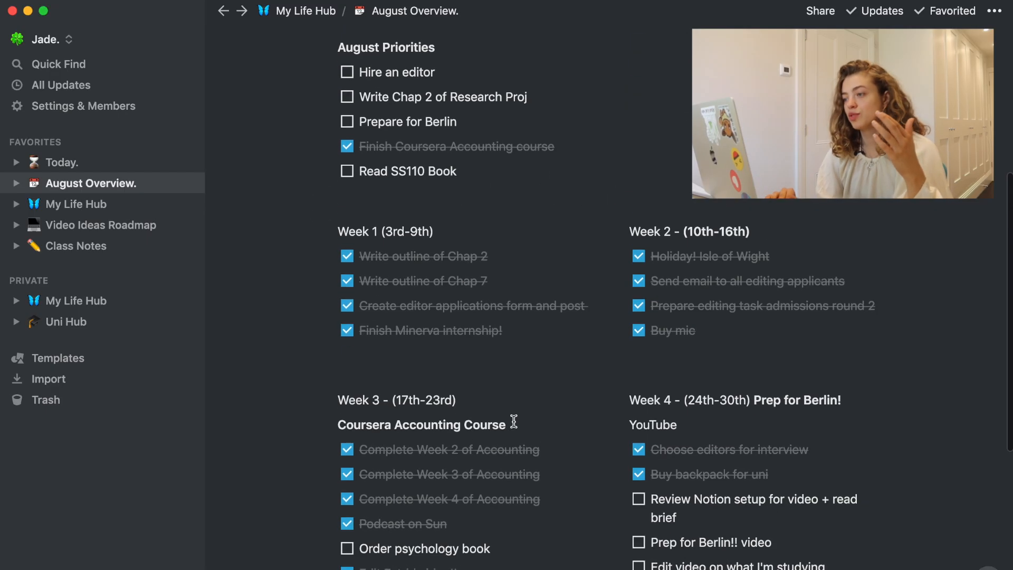
scroll(516, 421, down, 4)
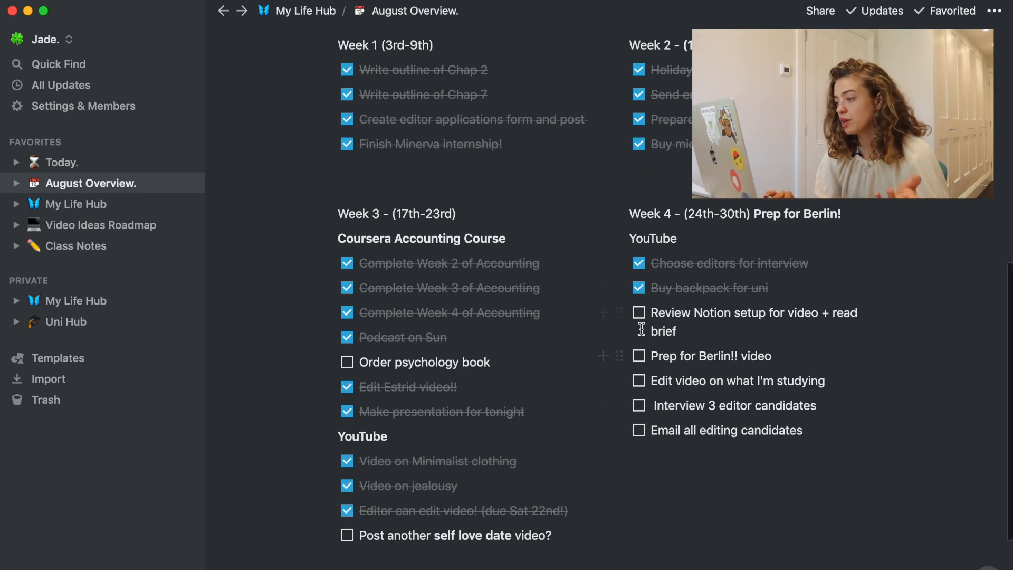
click(638, 313)
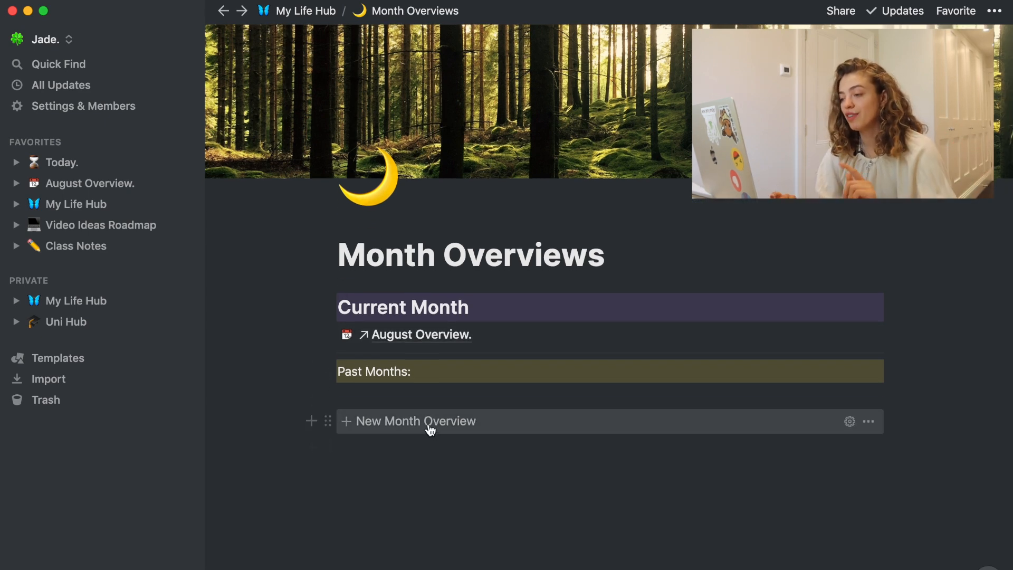
- Create a new month overview from the template in Month Overviews and title it "September Overview."
click(430, 430)
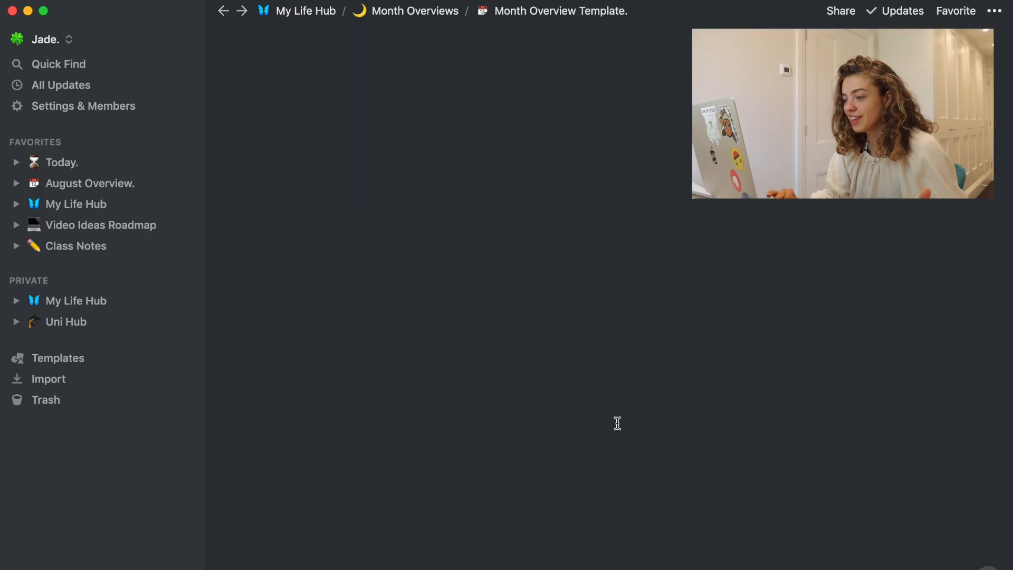
scroll(549, 393, down, 3)
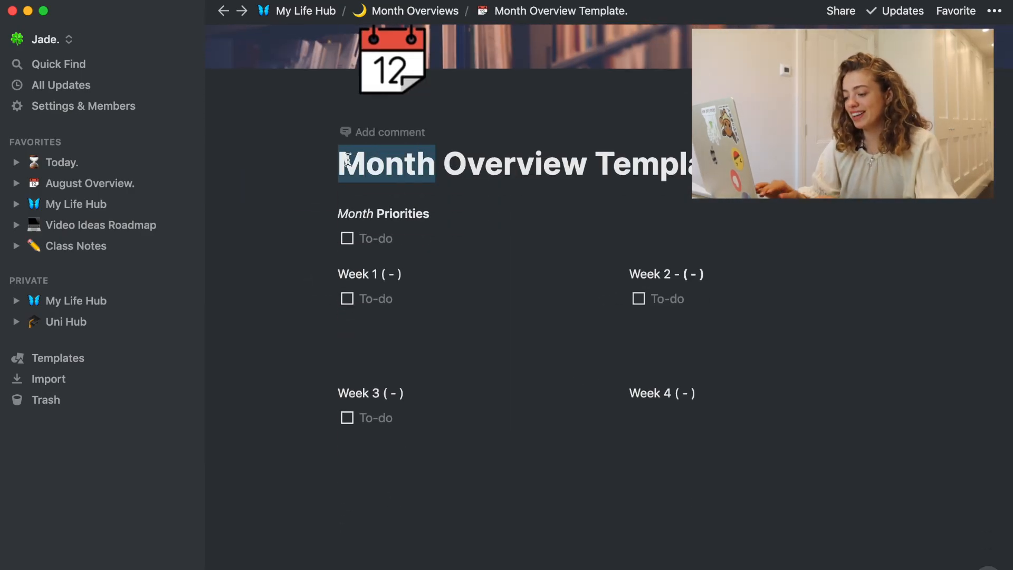
text(Septee)
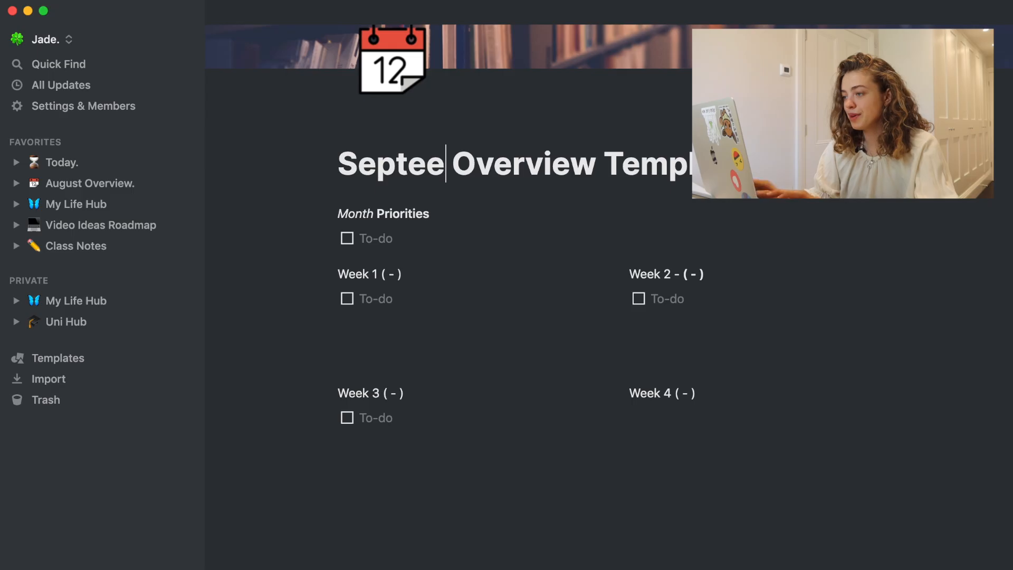
key(BackSpace)
text(mber)
drag(803, 164, 657, 164)
key(BackSpace)
- Change the priorities heading to "September Priorities" and add the to-do "Settle into Berlin!" under it
drag(374, 214, 331, 214)
text(Se)
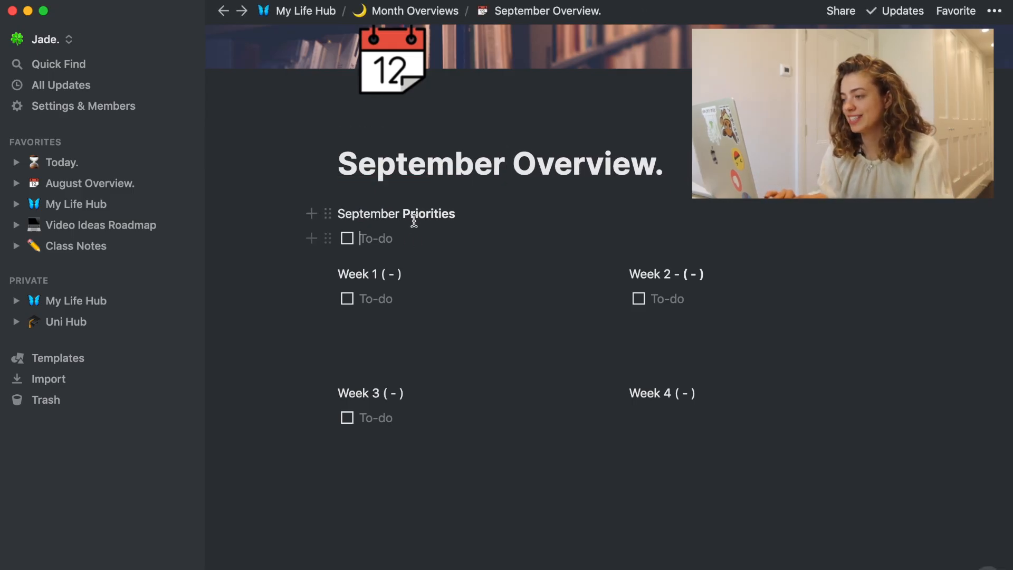
text(Settle into Berlin!)
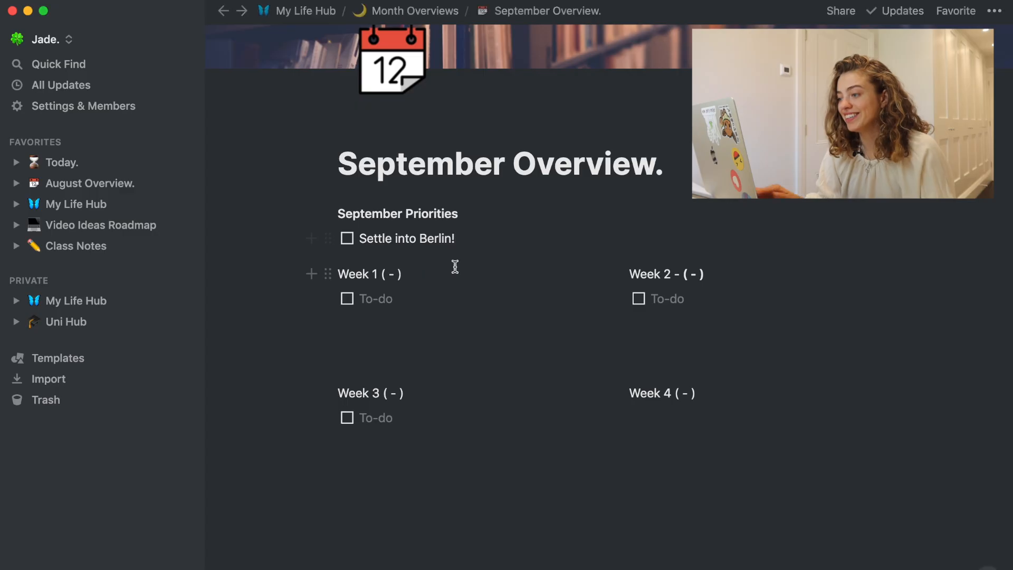
key(Return)
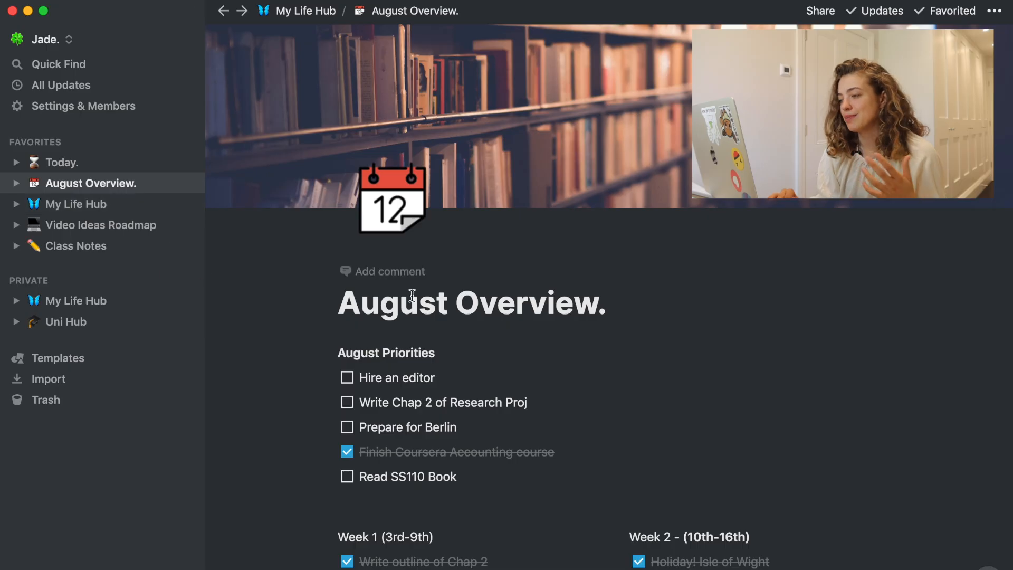
- Open the Food! page from My Life Hub and look through its meal planner and helpful lists
scroll(413, 294, down, 3)
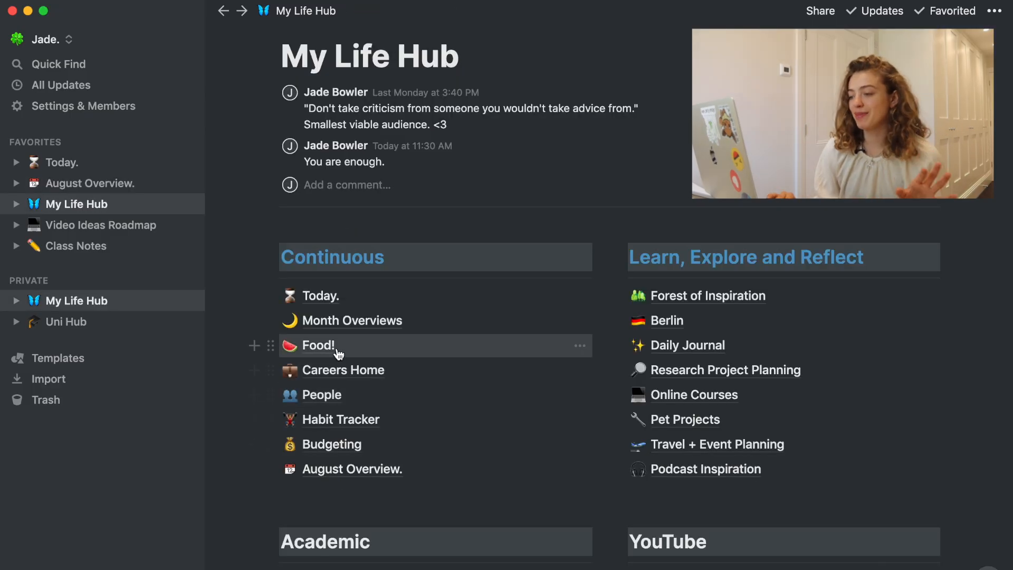
click(299, 347)
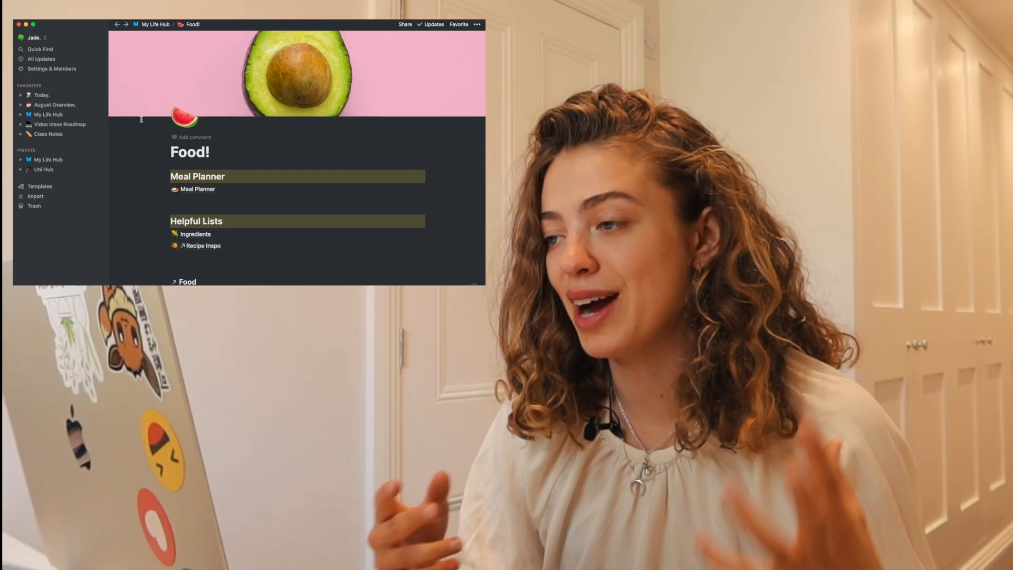
scroll(202, 142, down, 1)
scroll(239, 215, down, 5)
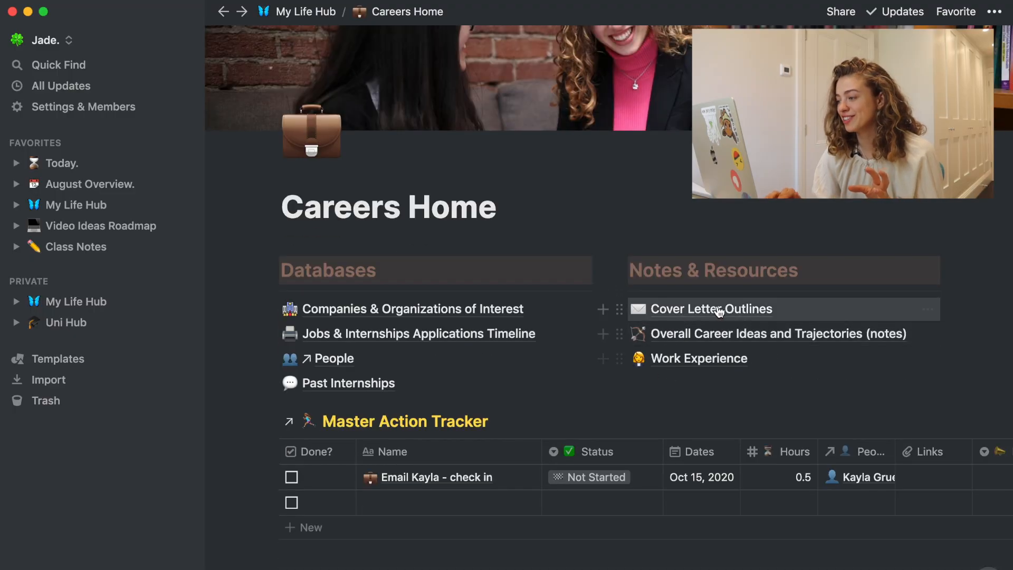
- Open Cover Letter Outlines from Careers Home and look through the language examples for each organization
scroll(713, 300, up, 1)
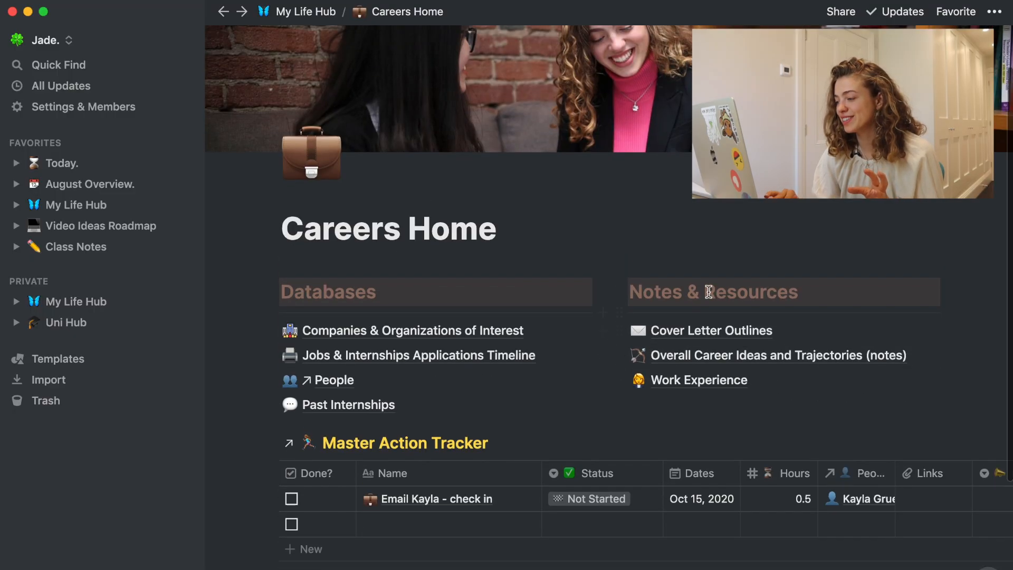
click(743, 334)
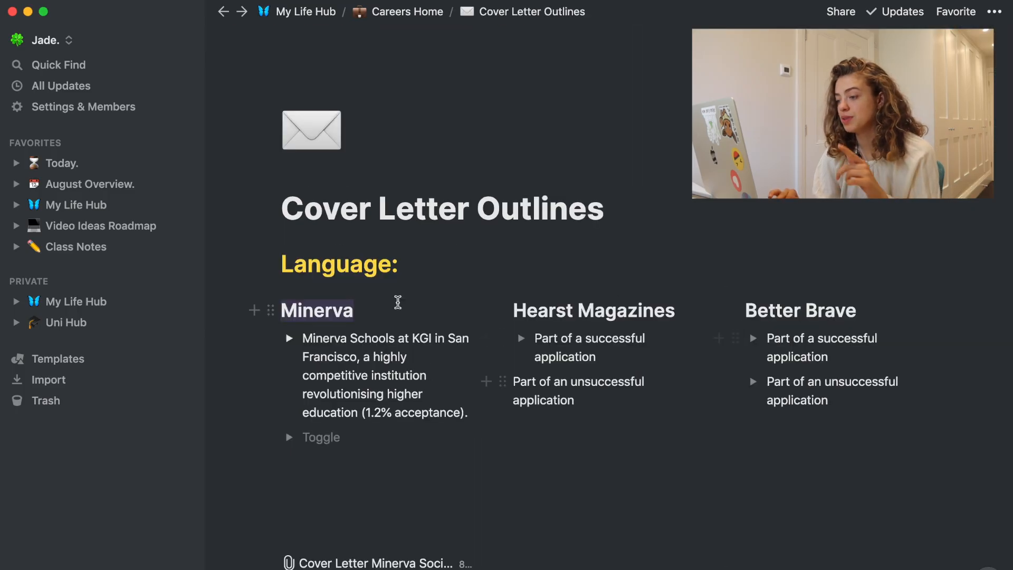
scroll(398, 302, down, 5)
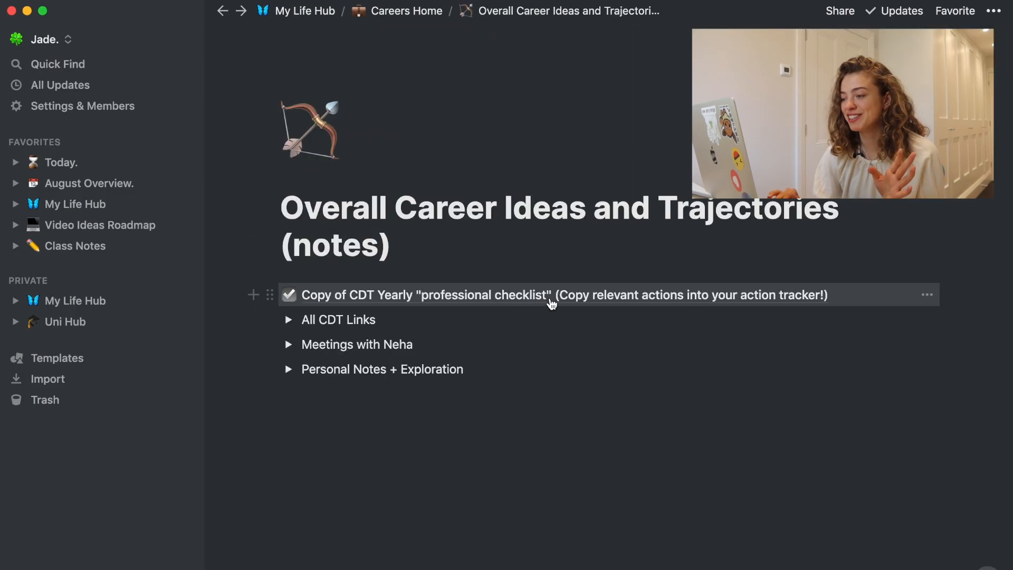
- View the CDT Yearly "professional checklist" in Overall Career Ideas and Trajectories, and return to Careers Home
click(551, 304)
scroll(461, 211, down, 3)
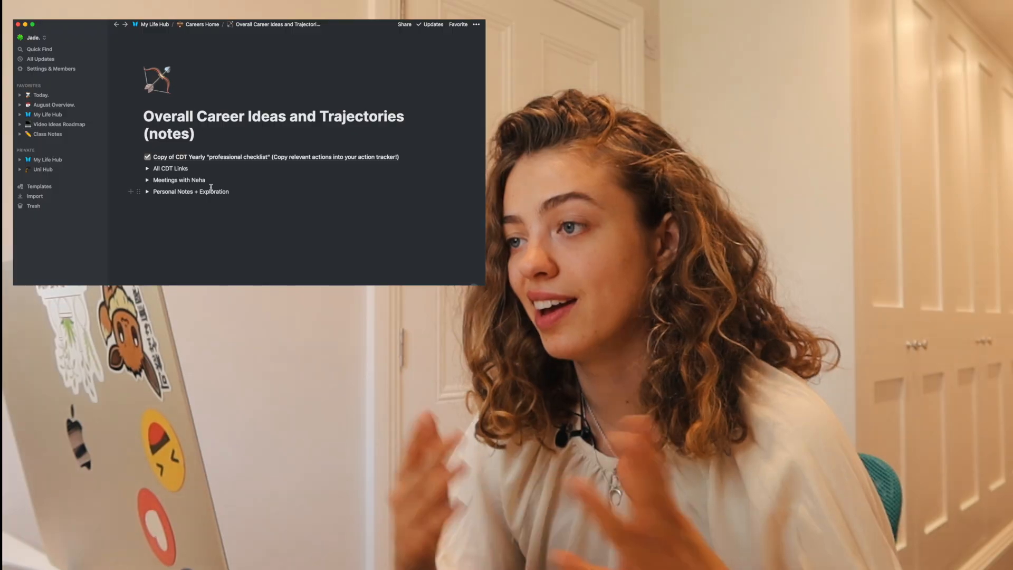
click(116, 25)
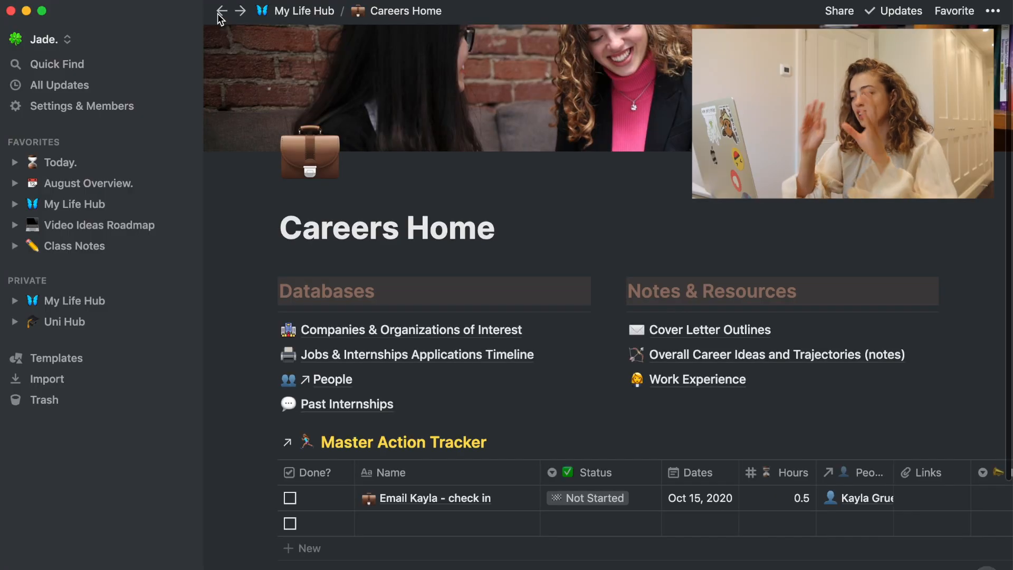
- Open the Work Experience page and review the entries and tags in the Types of Experience table
click(696, 380)
scroll(516, 296, down, 4)
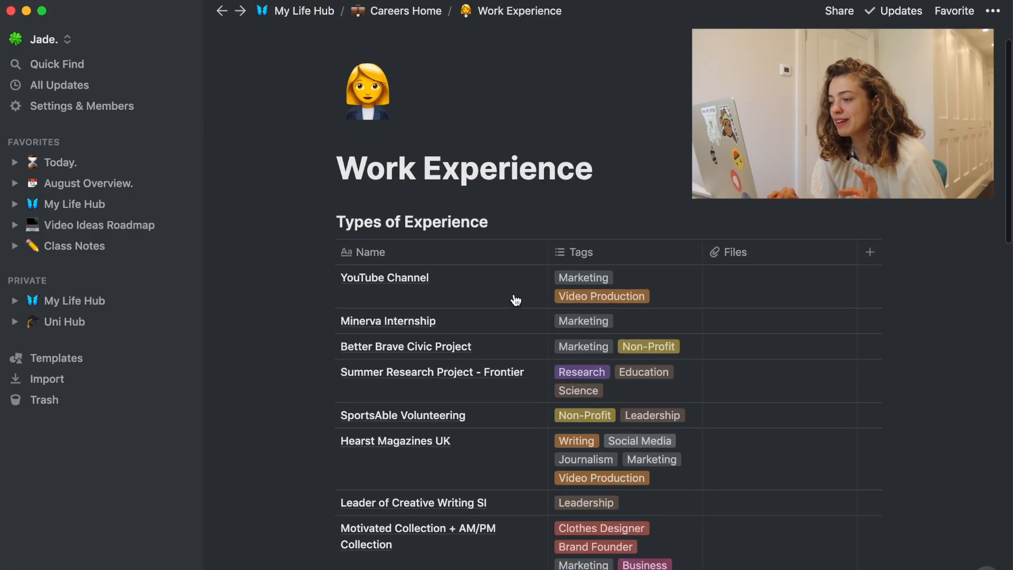
scroll(561, 252, down, 1)
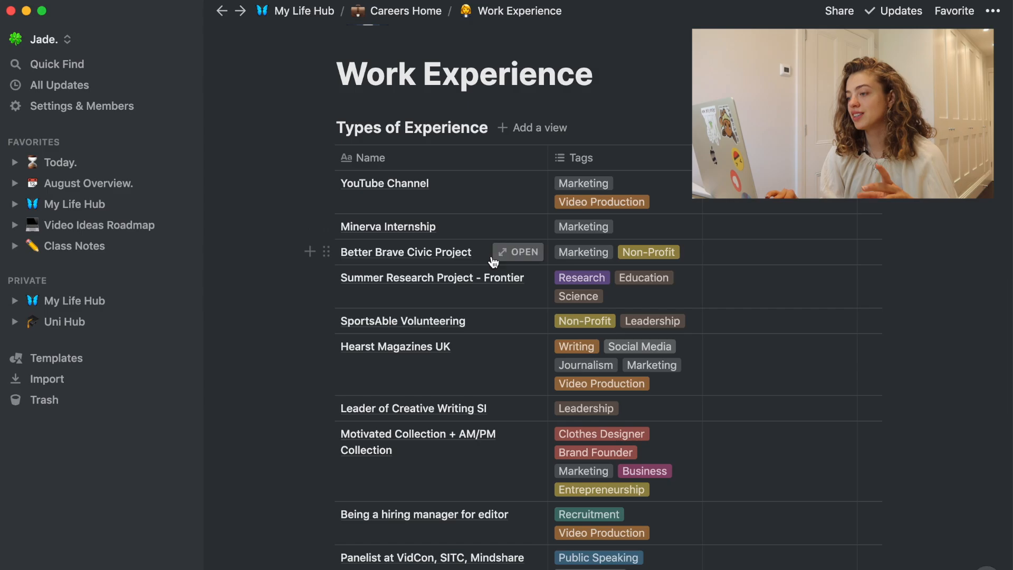
scroll(470, 247, up, 1)
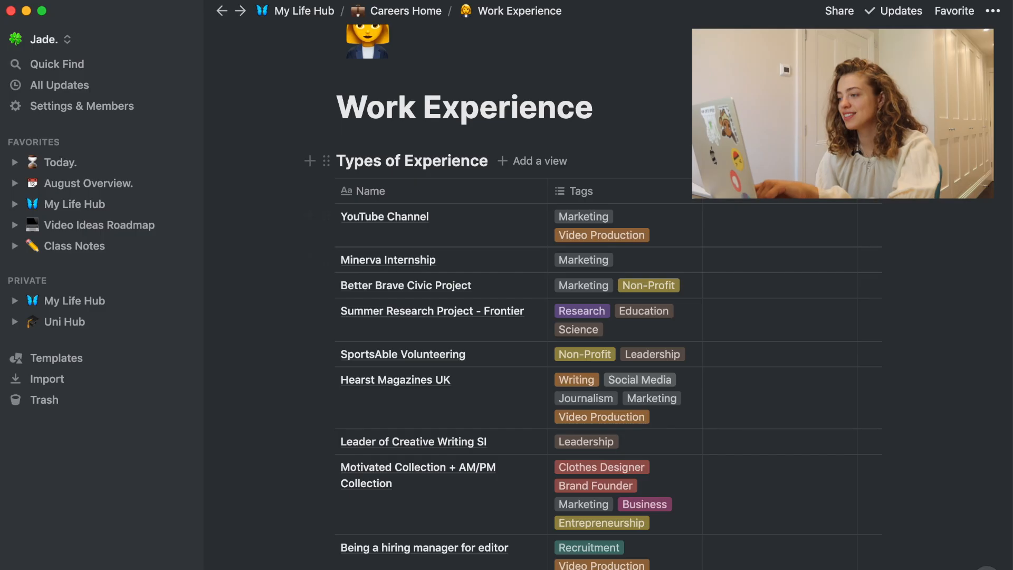
- Filter the Types of Experience table to entries whose Tags contain Marketing
click(824, 161)
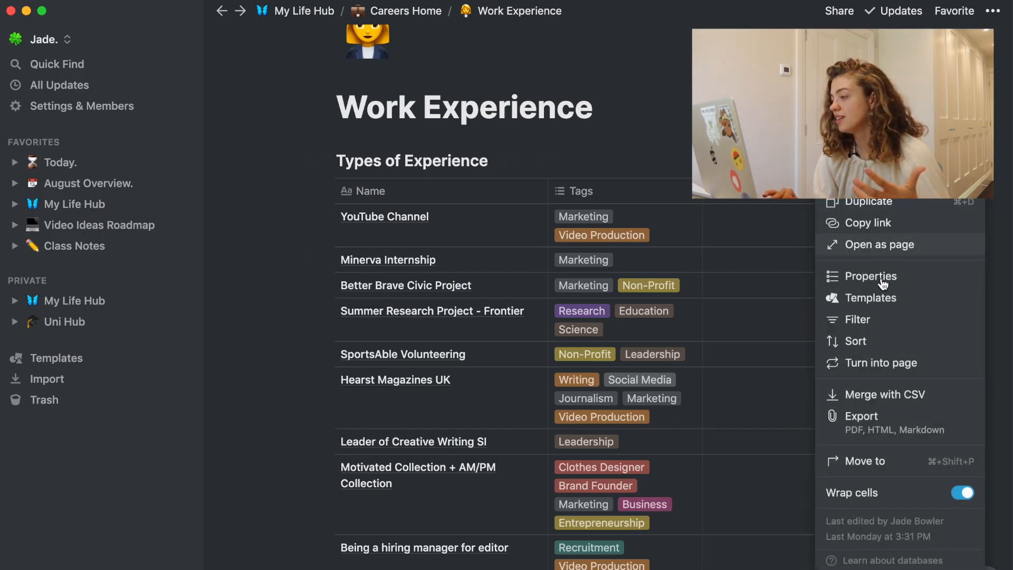
click(883, 321)
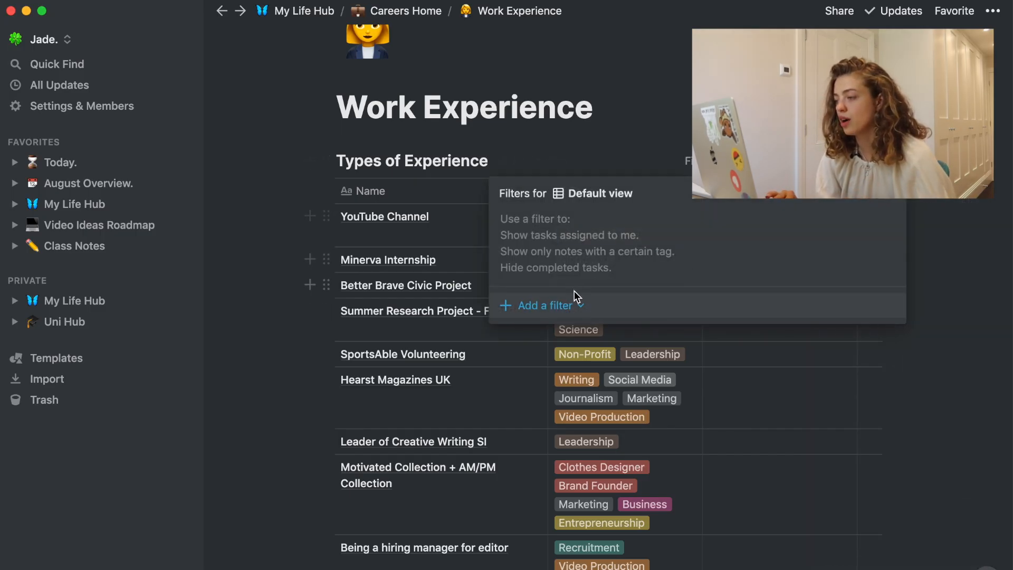
click(578, 307)
click(562, 335)
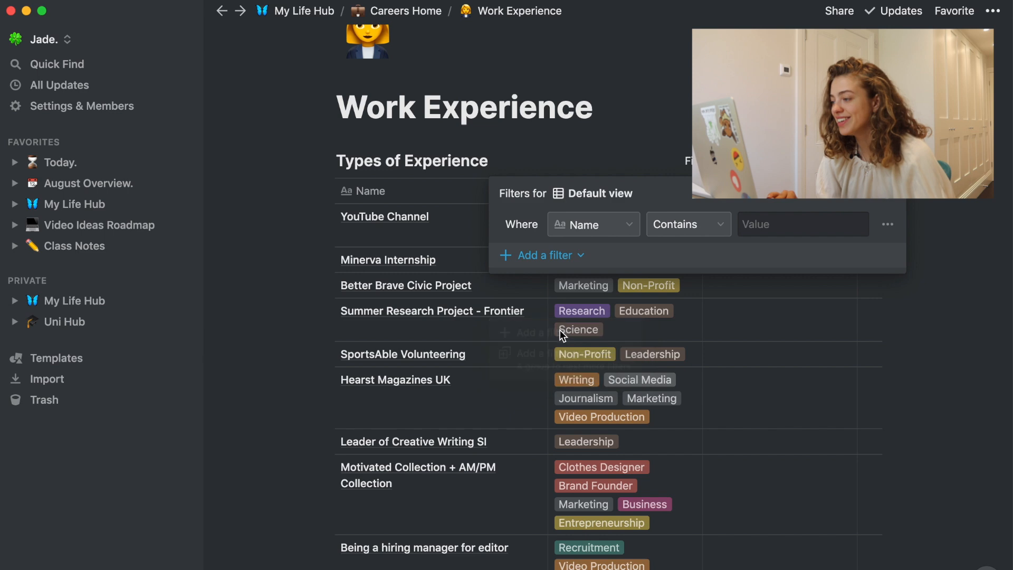
click(619, 233)
click(498, 331)
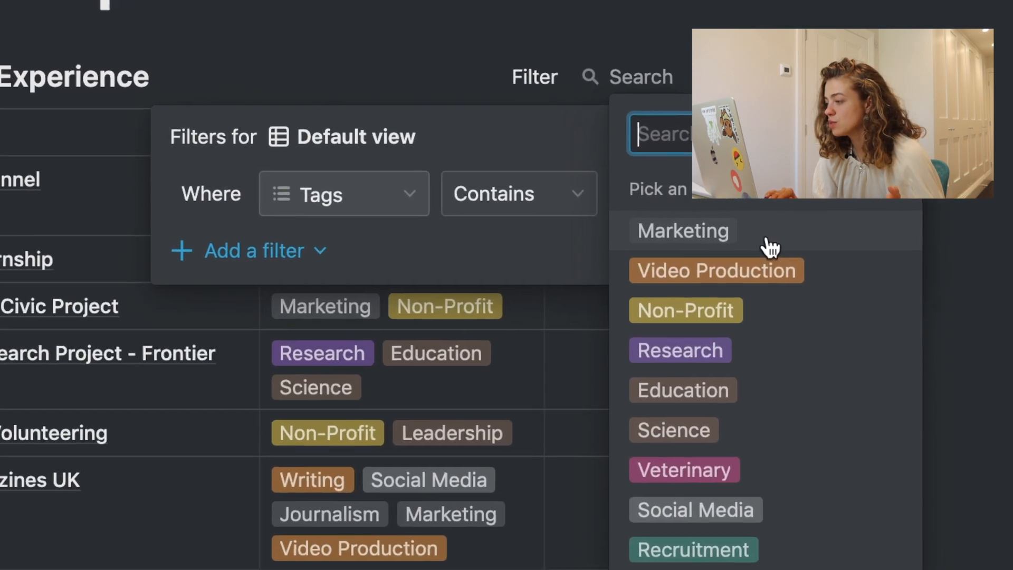
click(768, 240)
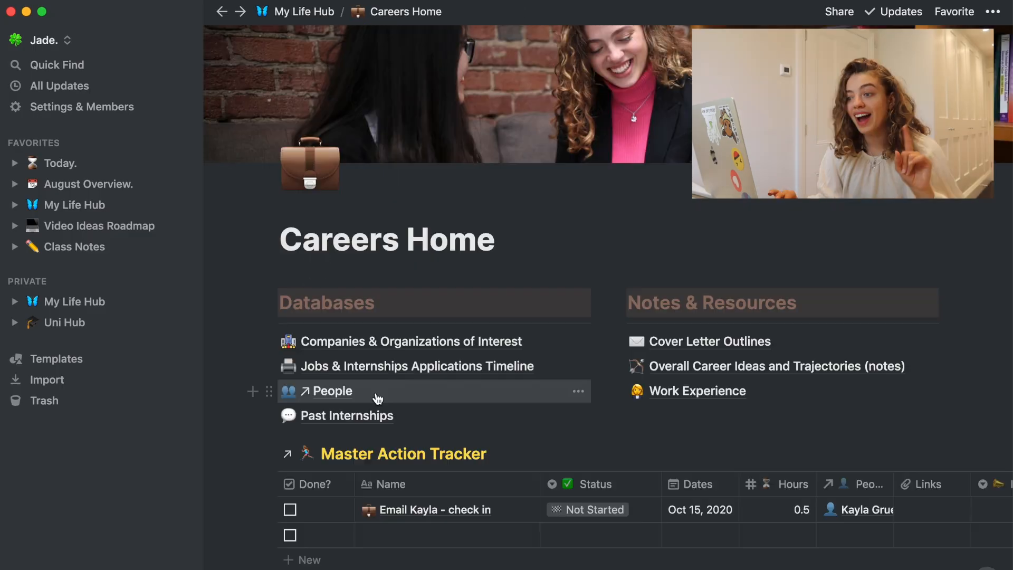
- Open the People database from Careers Home and look over the contacts in its Professionals view
click(378, 395)
scroll(537, 221, down, 1)
scroll(537, 221, up, 1)
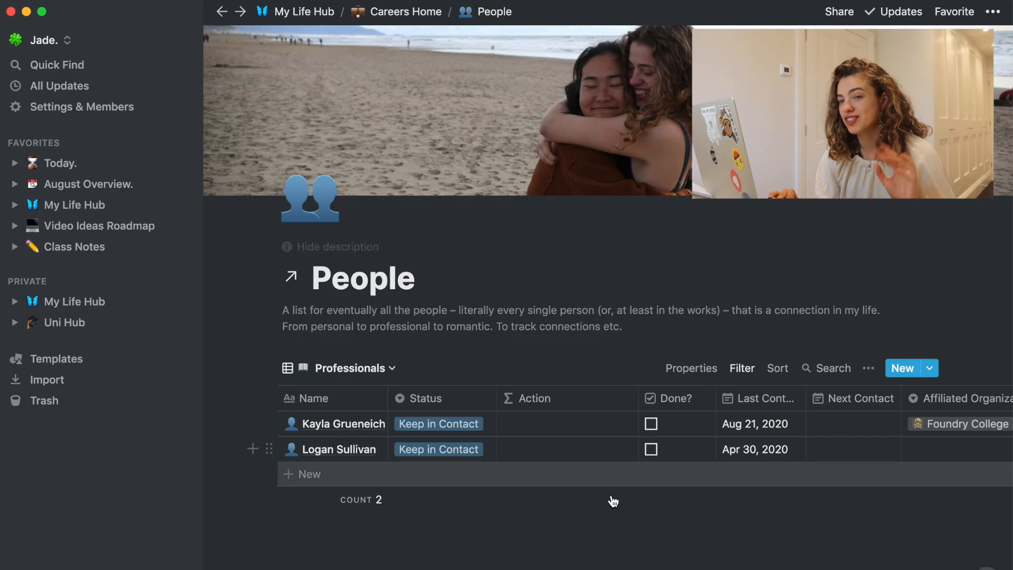
mouse_move(618, 515)
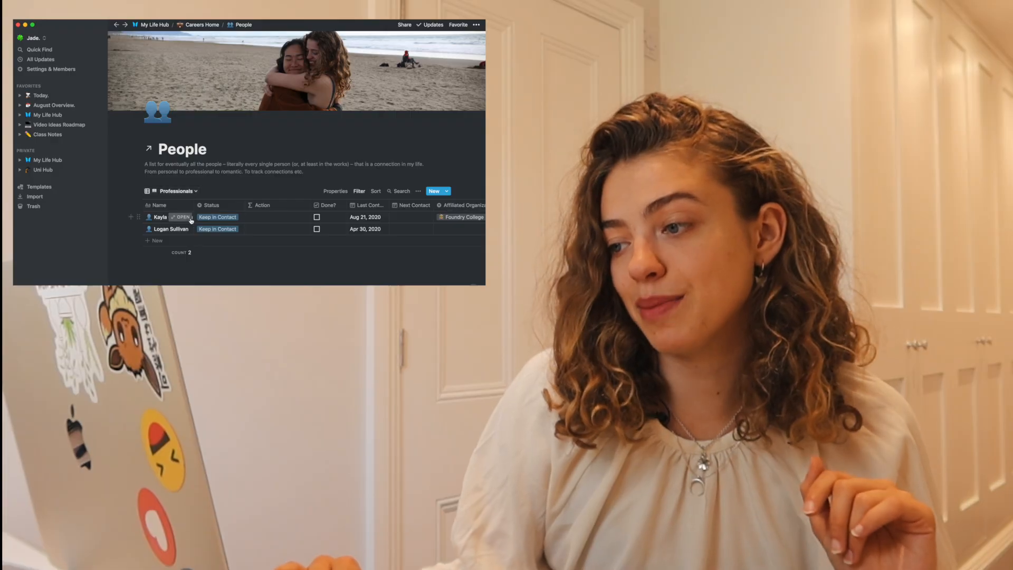
click(157, 218)
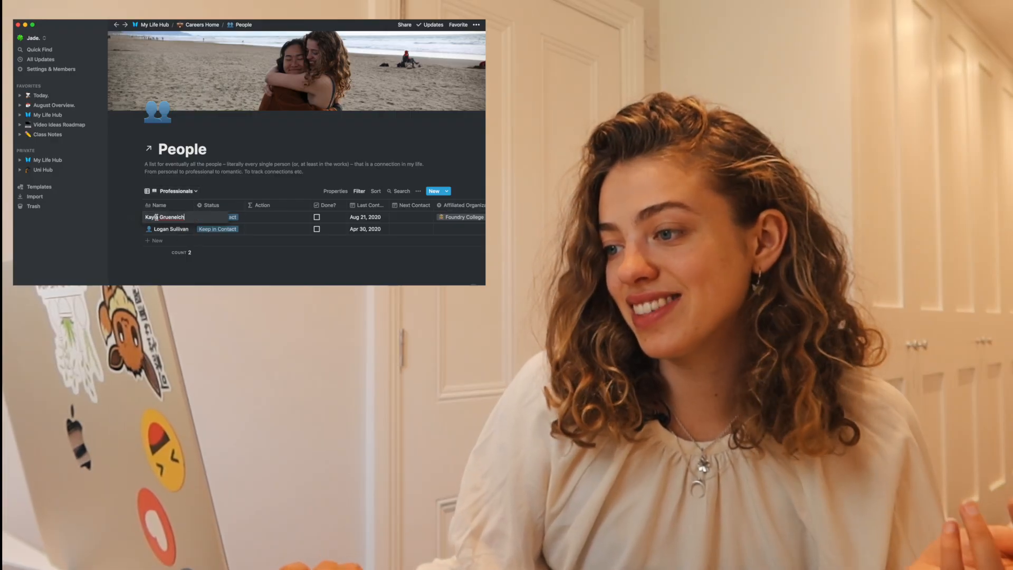
click(268, 169)
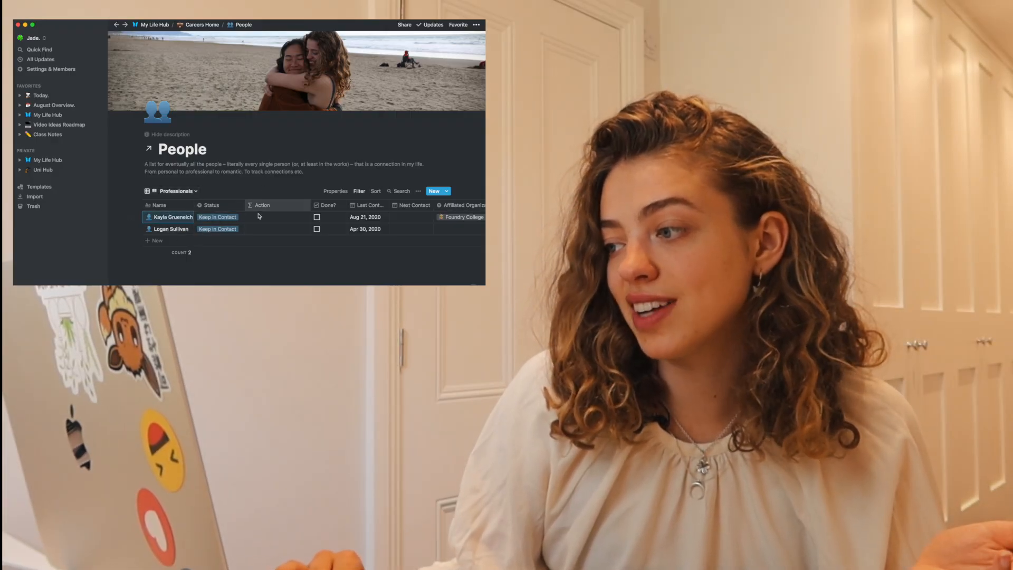
- Open the first contact in the People database's Professionals view and review the contact's properties and the Action formula
click(179, 217)
scroll(551, 357, down, 2)
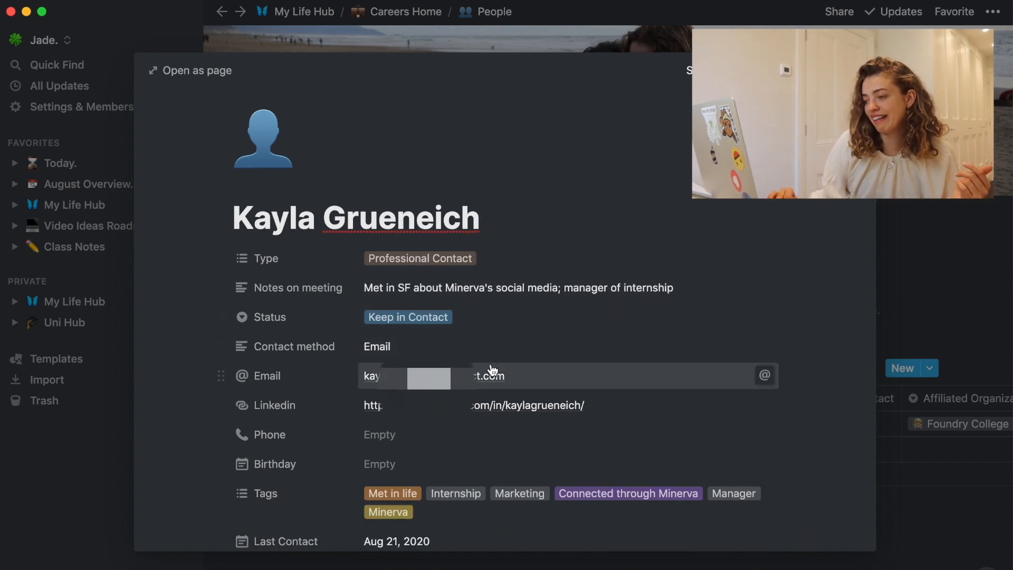
scroll(476, 401, down, 3)
scroll(473, 426, down, 10)
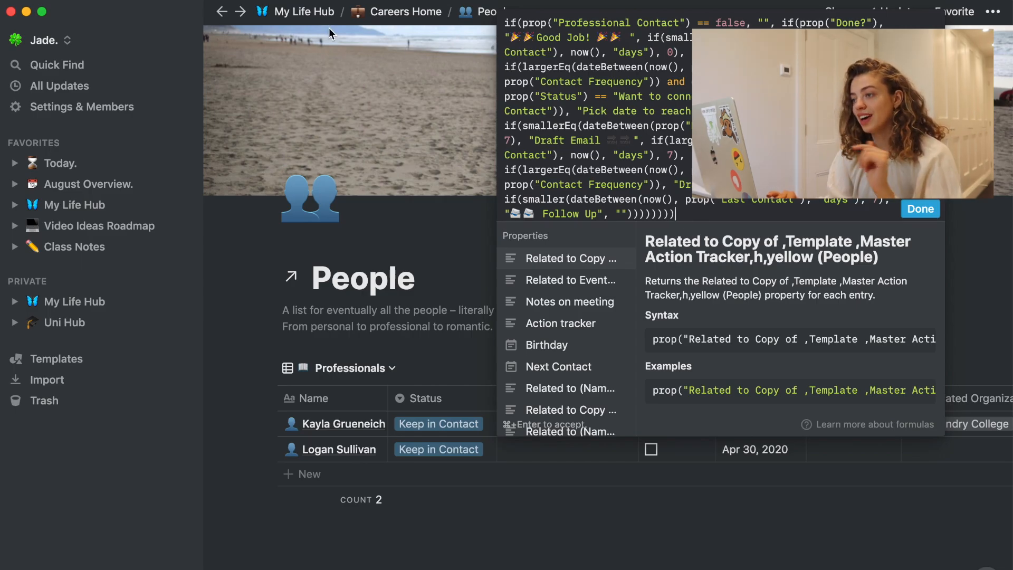
click(258, 20)
click(222, 12)
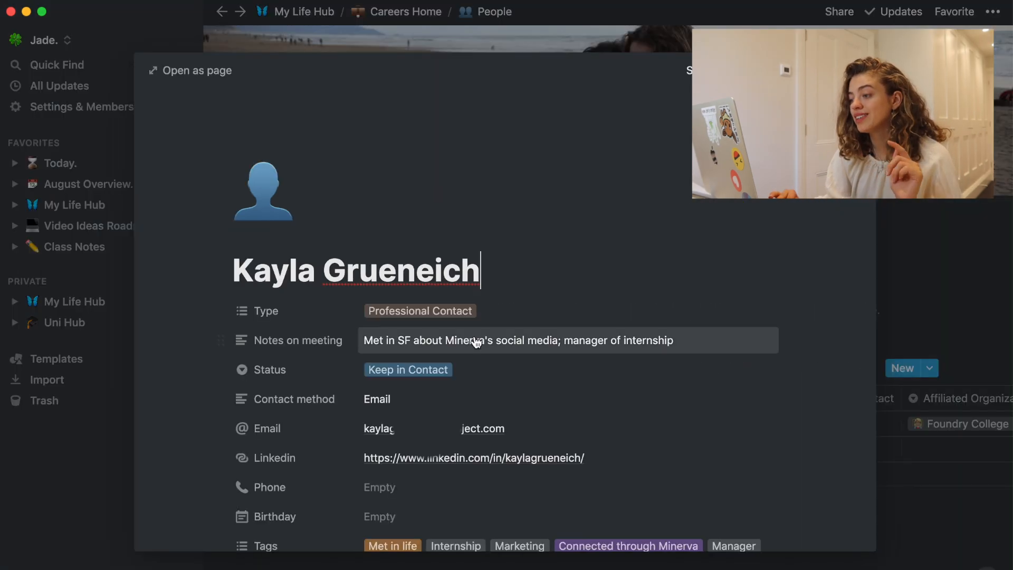
- Return to Careers Home and look across the columns of the contact check-in entry in the Master Action Tracker
click(228, 33)
click(391, 12)
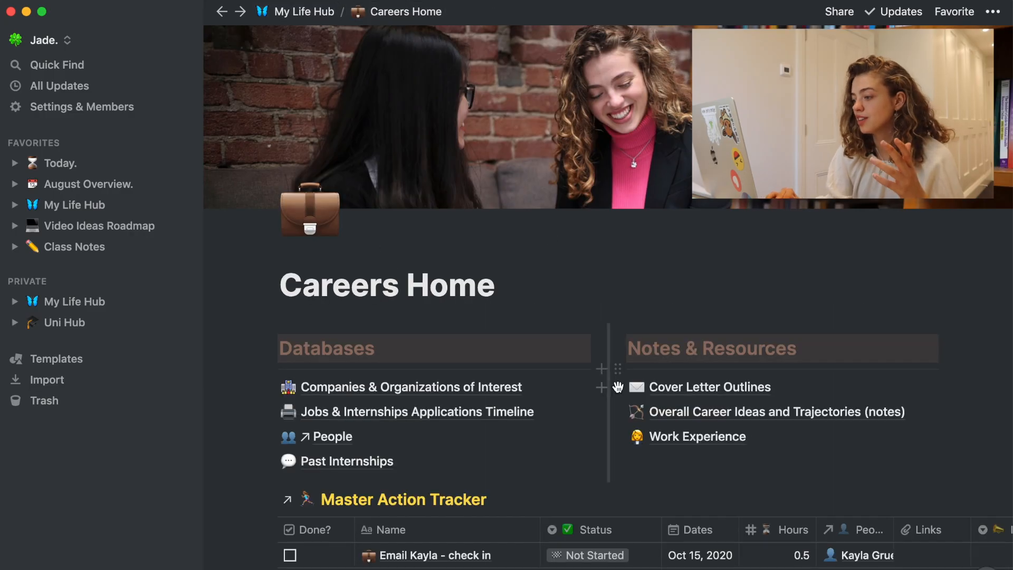
drag(706, 553, 706, 533)
click(703, 558)
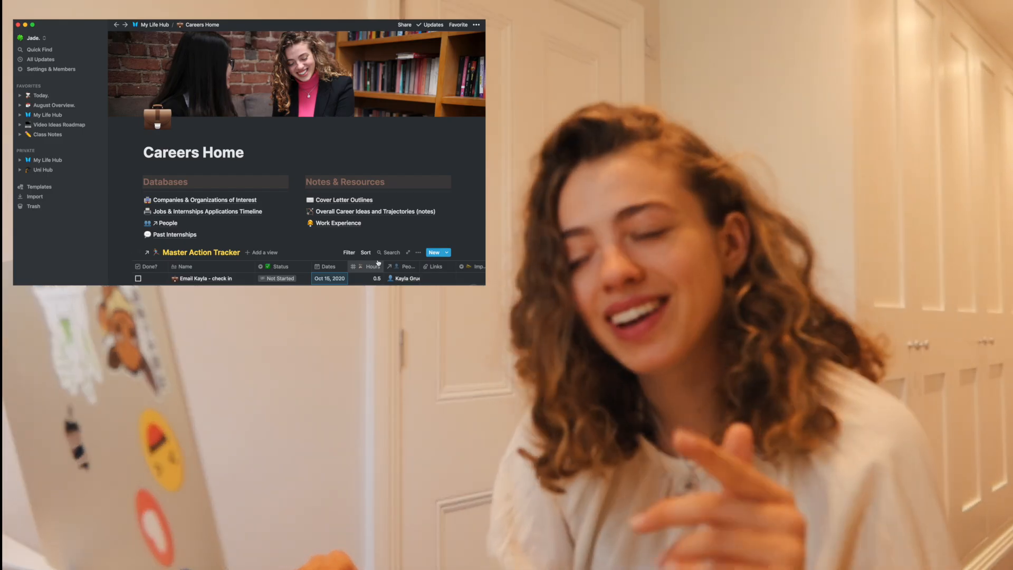
scroll(378, 263, right, 1)
scroll(378, 263, right, 3)
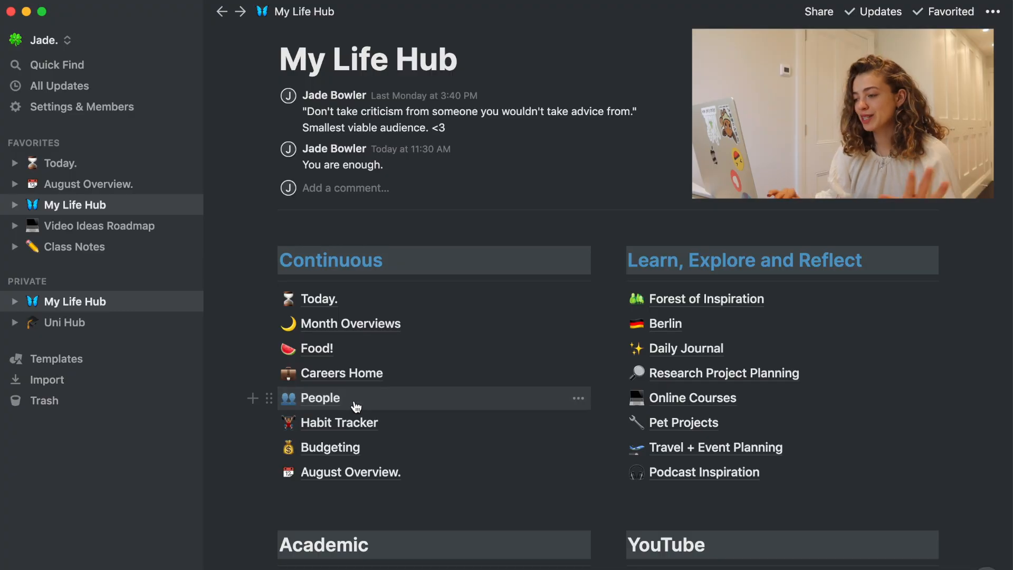
- Open People from My Life Hub, return to the hub, and look over its page sections down to Academic and YouTube
click(355, 406)
click(308, 12)
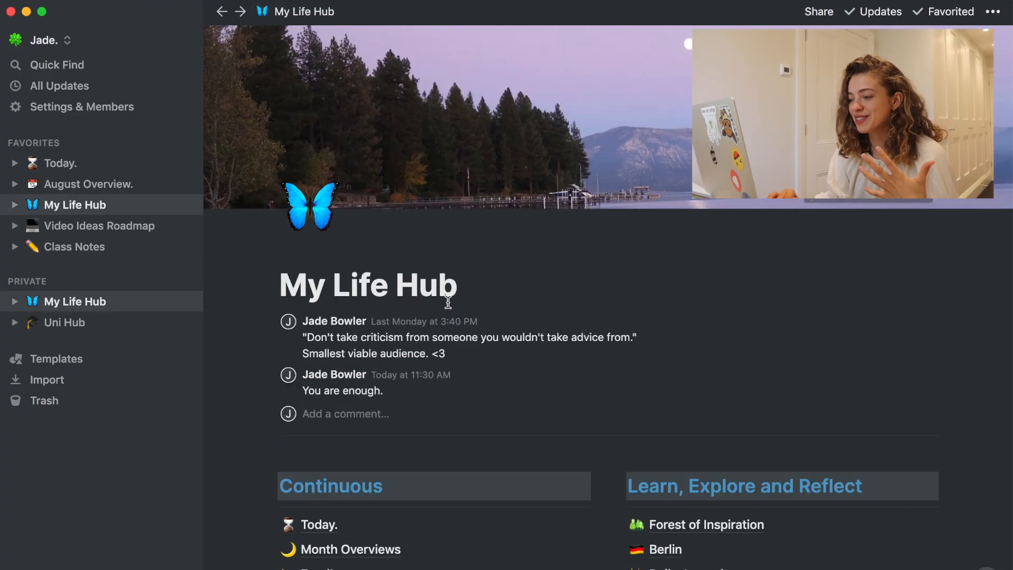
scroll(445, 289, down, 7)
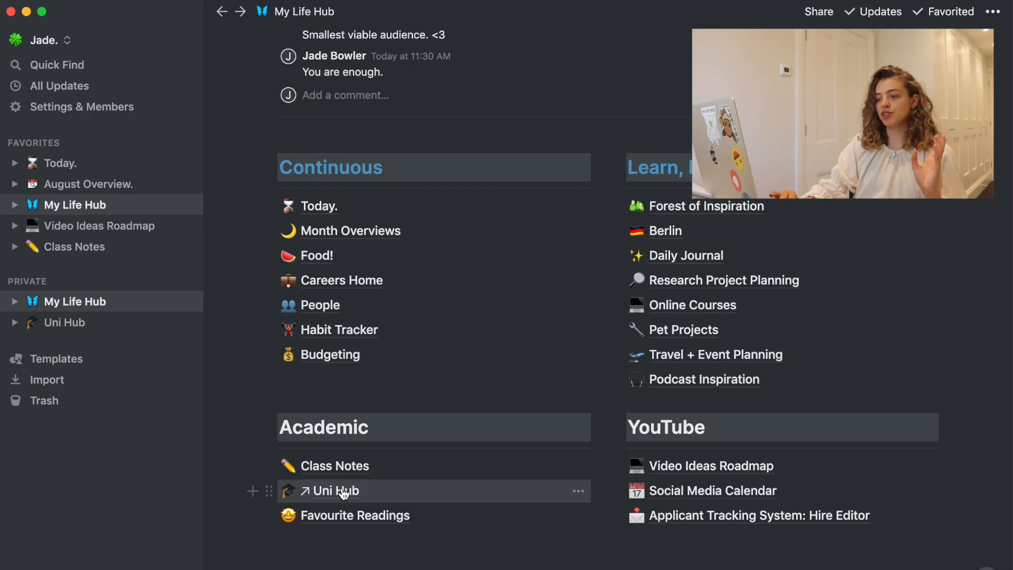
- Open Uni Hub from the Academic section, view its All Classes list, and return to Uni Hub
click(330, 489)
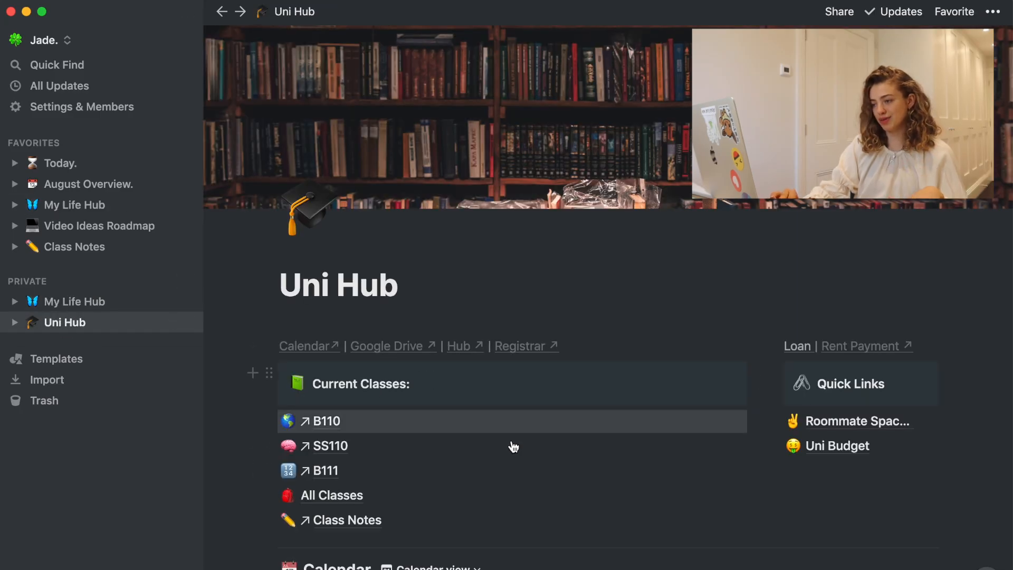
scroll(344, 269, down, 3)
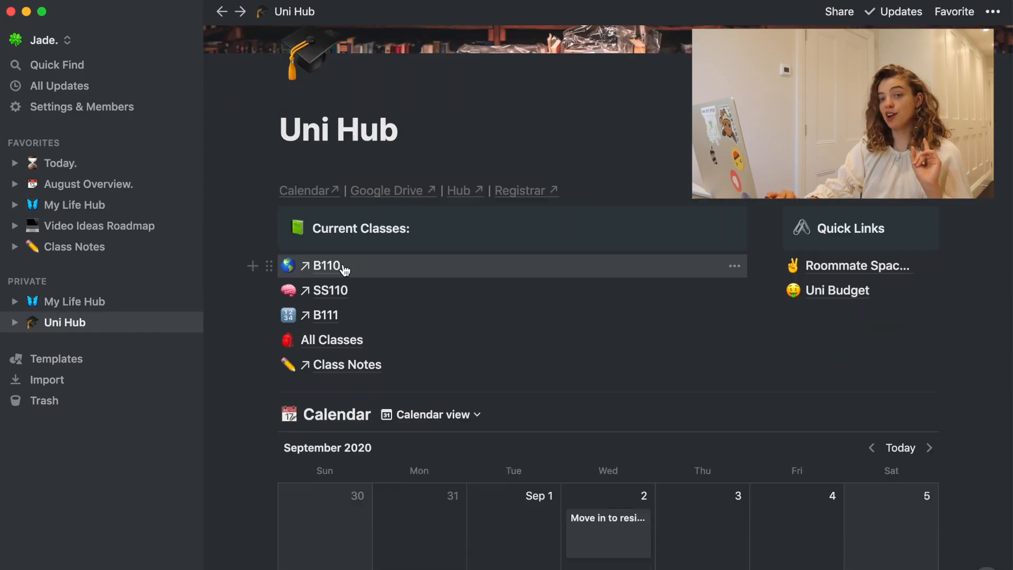
click(353, 345)
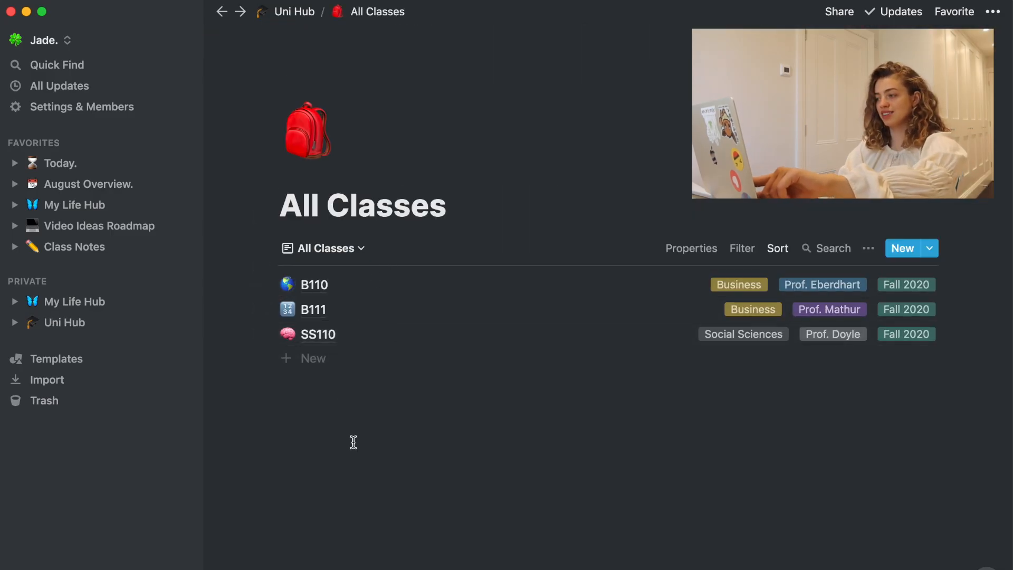
click(221, 12)
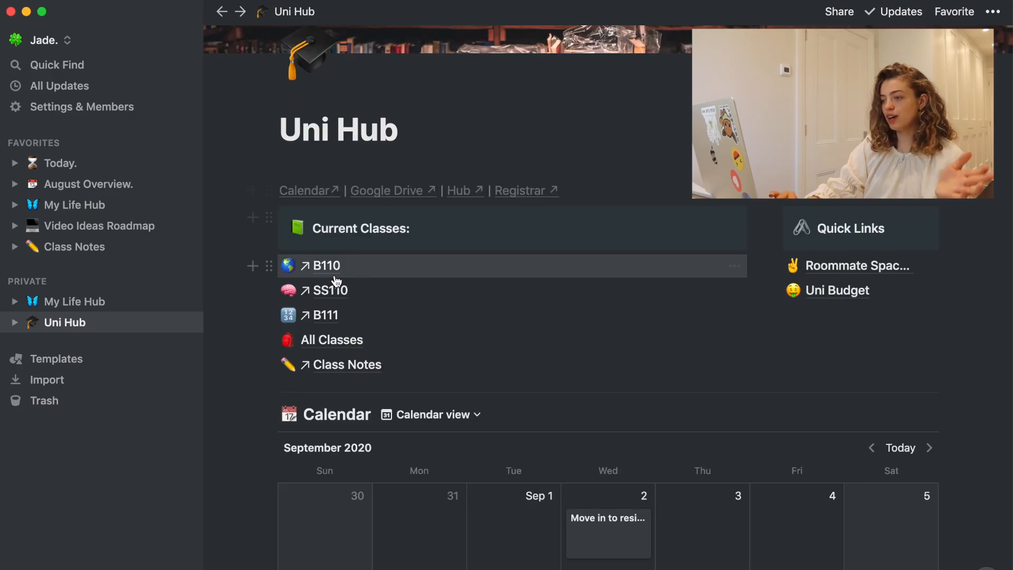
- Open Class Notes from Uni Hub and set the unnamed note's Class to SS110
click(348, 364)
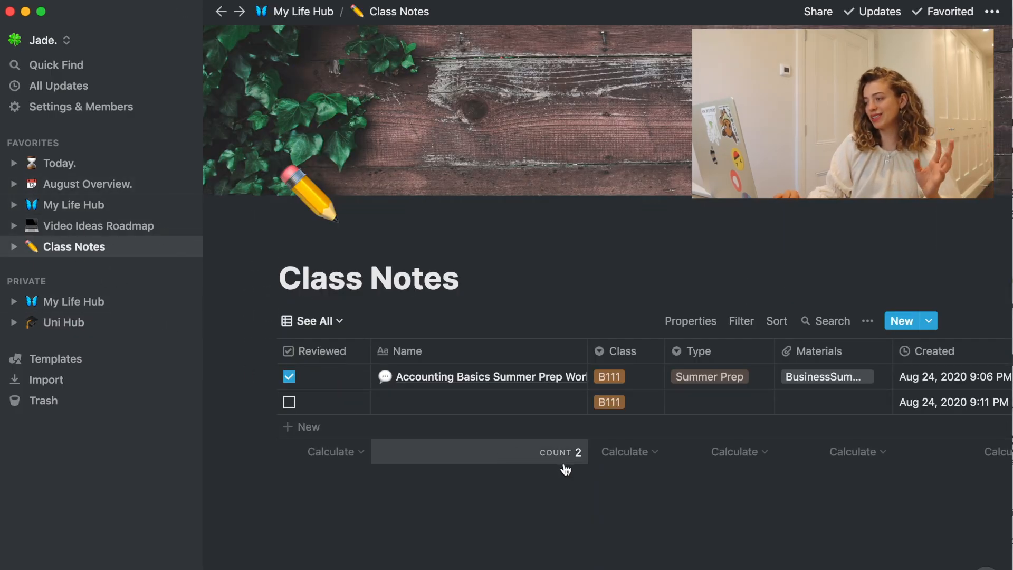
scroll(566, 469, right, 1)
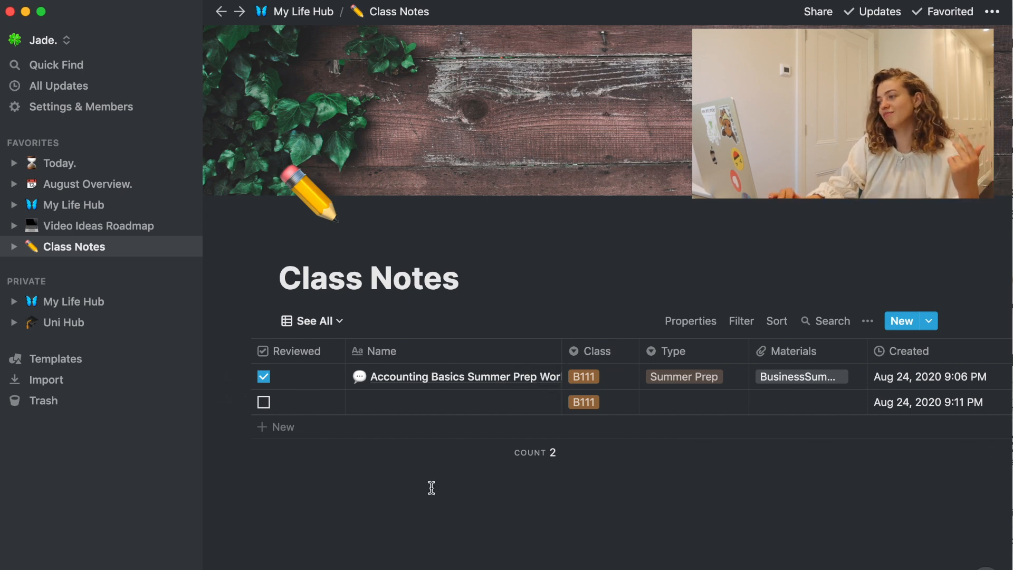
scroll(431, 487, left, 1)
click(612, 402)
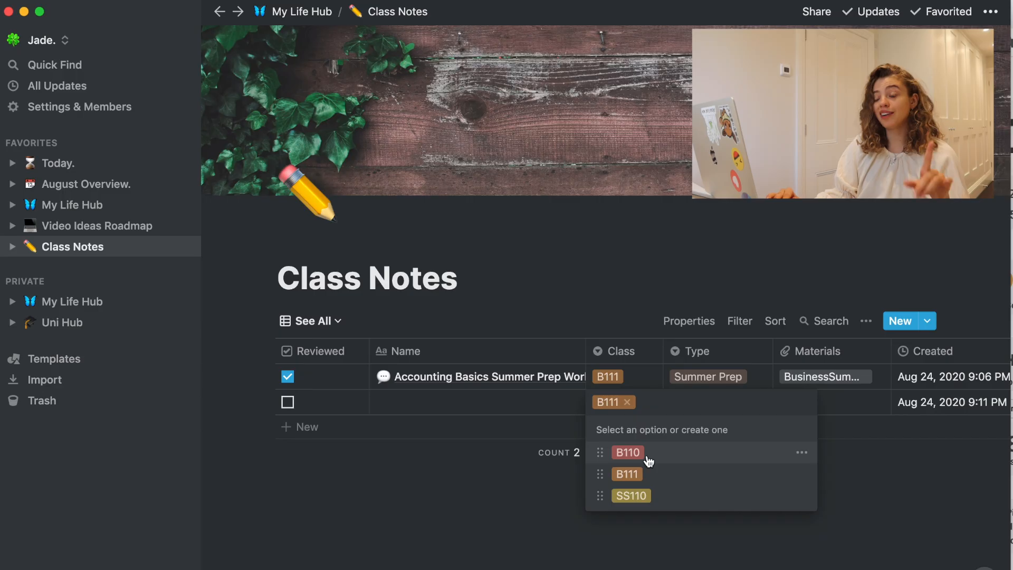
click(657, 497)
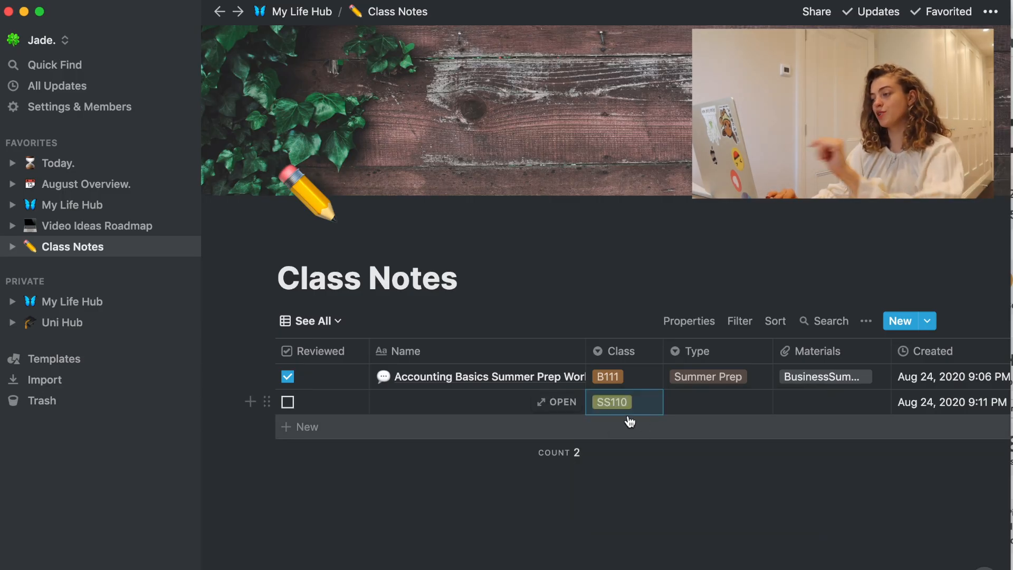
- Go to the SS110 class page and check the Class filter on its linked Class Notes table
click(224, 17)
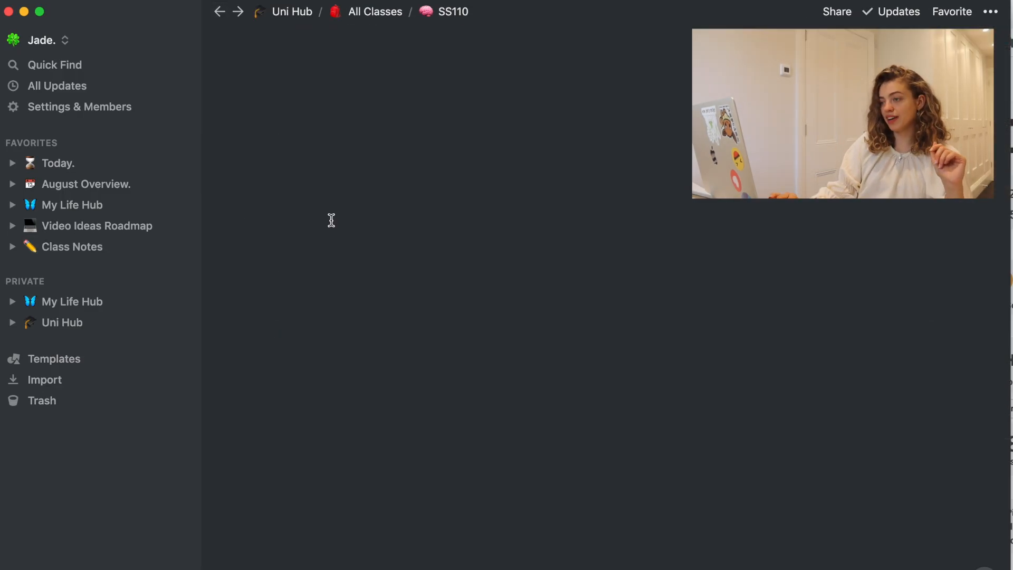
scroll(611, 459, down, 5)
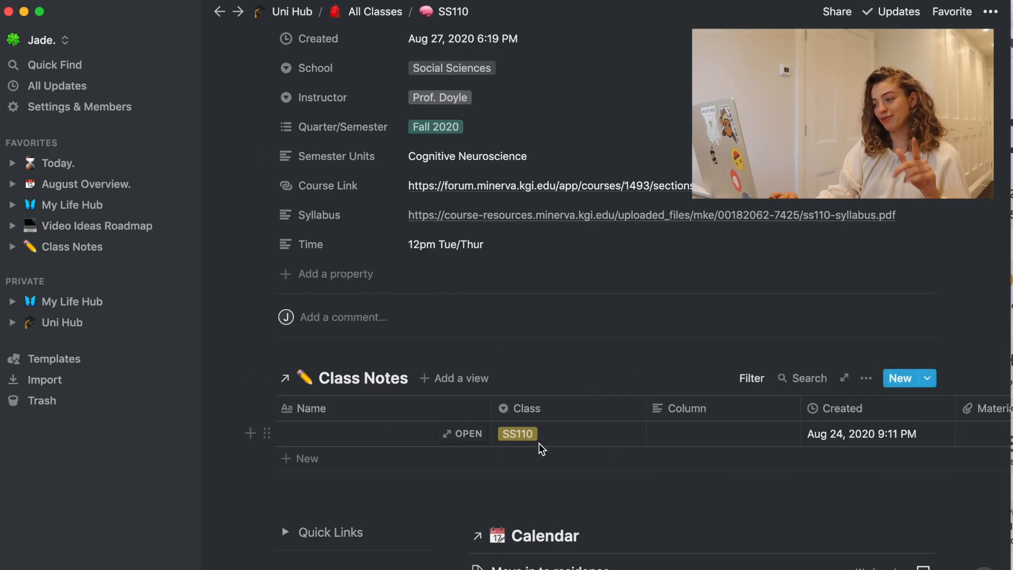
click(762, 379)
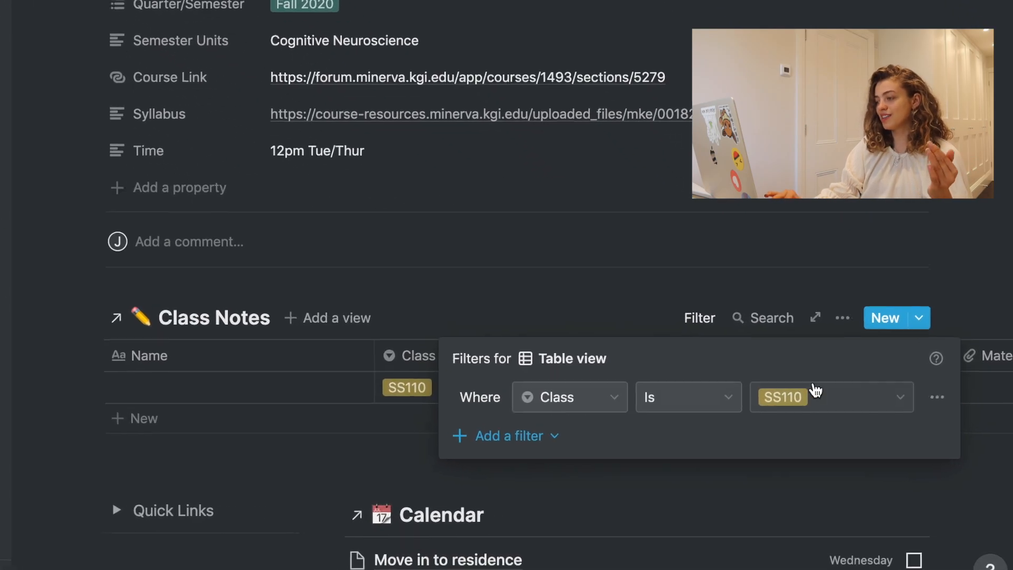
click(900, 414)
click(583, 275)
click(520, 282)
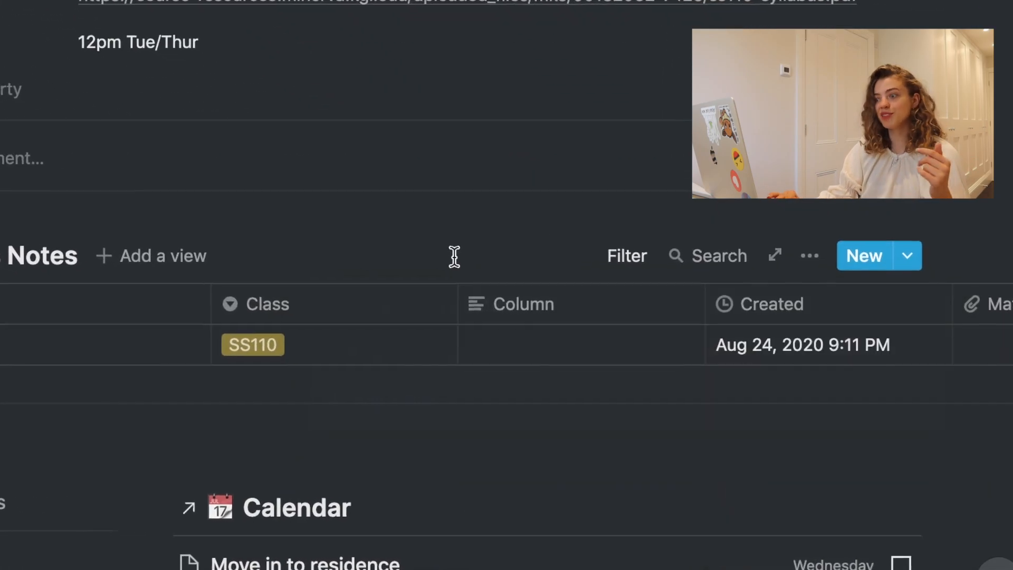
- Review the SS110 page's class properties, including its course link, syllabus and time
scroll(503, 413, up, 6)
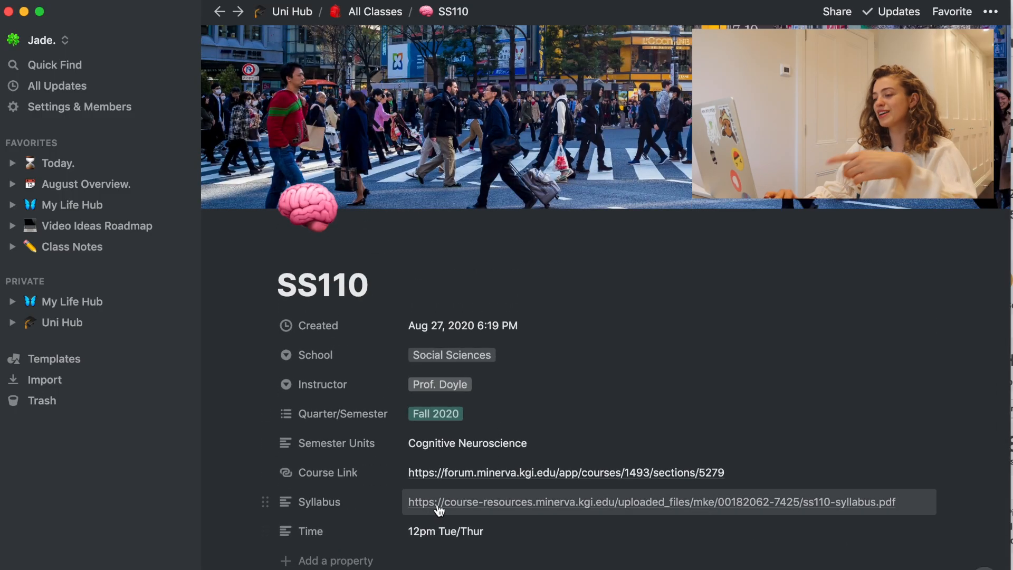
scroll(528, 438, down, 1)
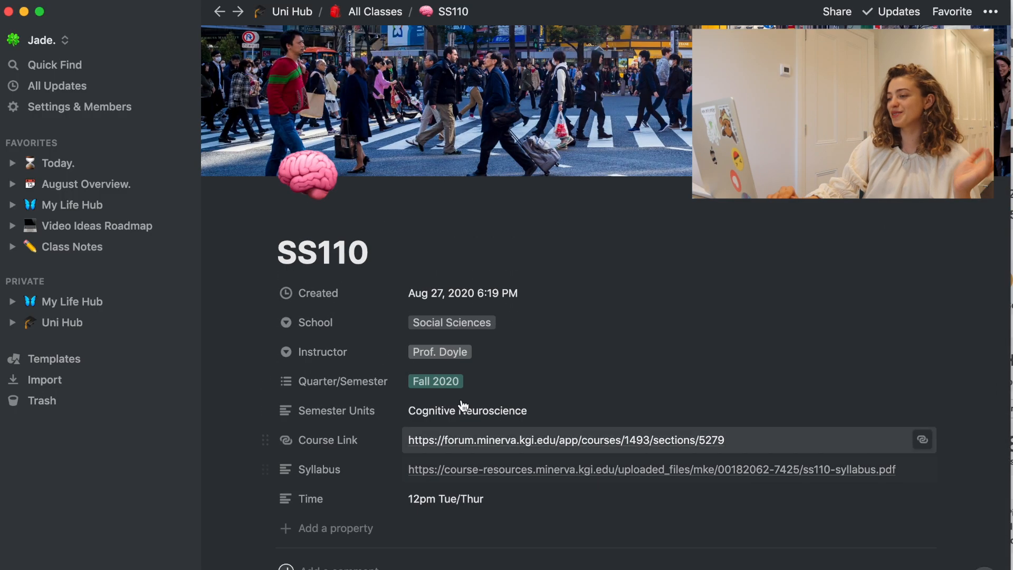
scroll(459, 350, down, 8)
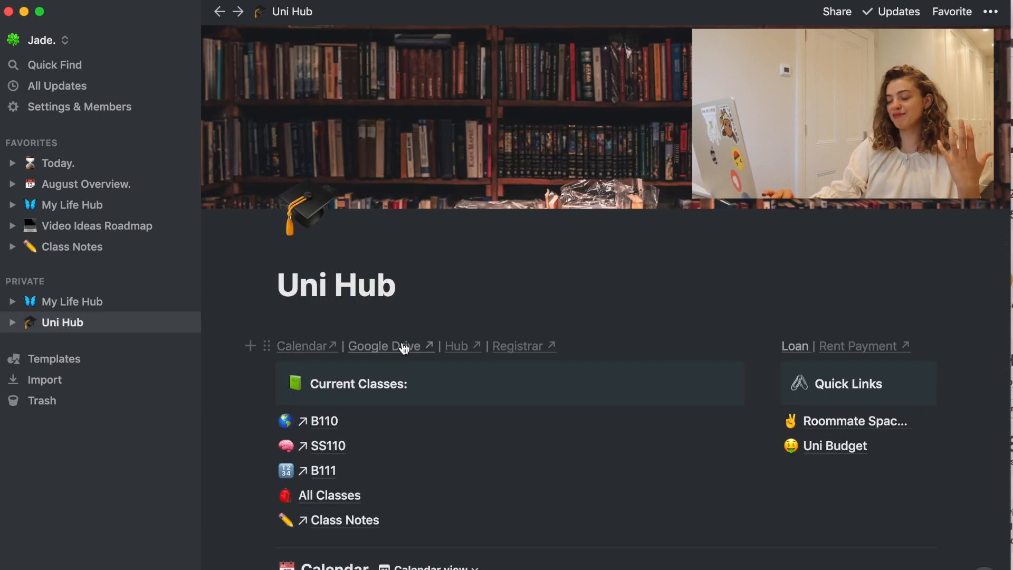
- Open the Hub and Registrar sites in the browser from Uni Hub's links, choosing Google sign-in for the Registrar
click(463, 348)
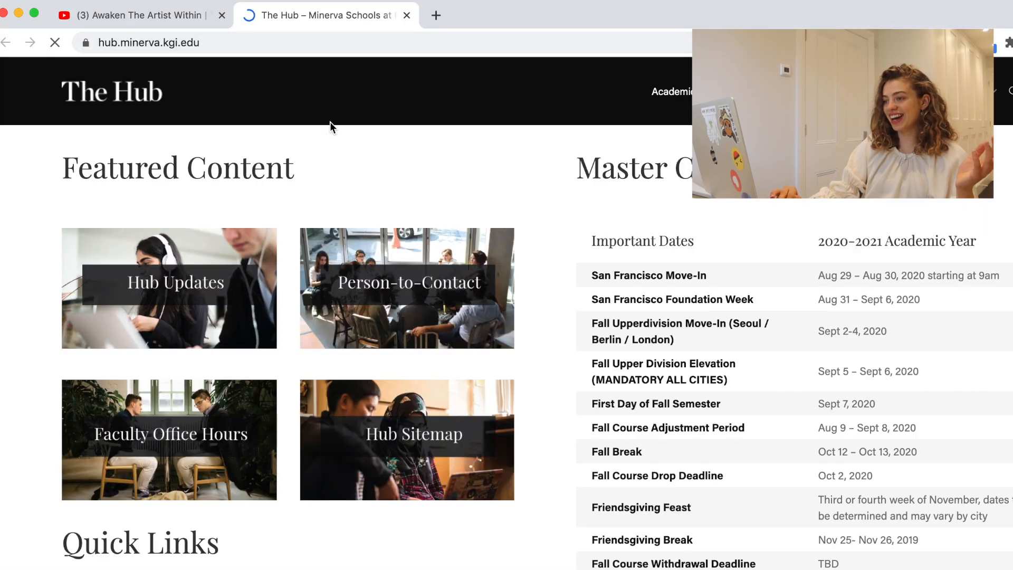
scroll(614, 377, down, 5)
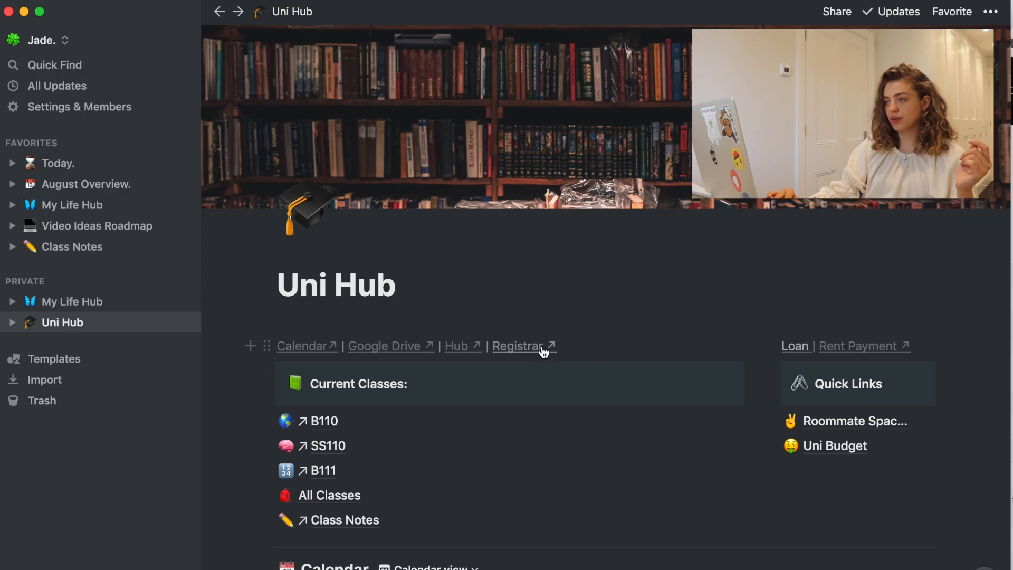
click(542, 348)
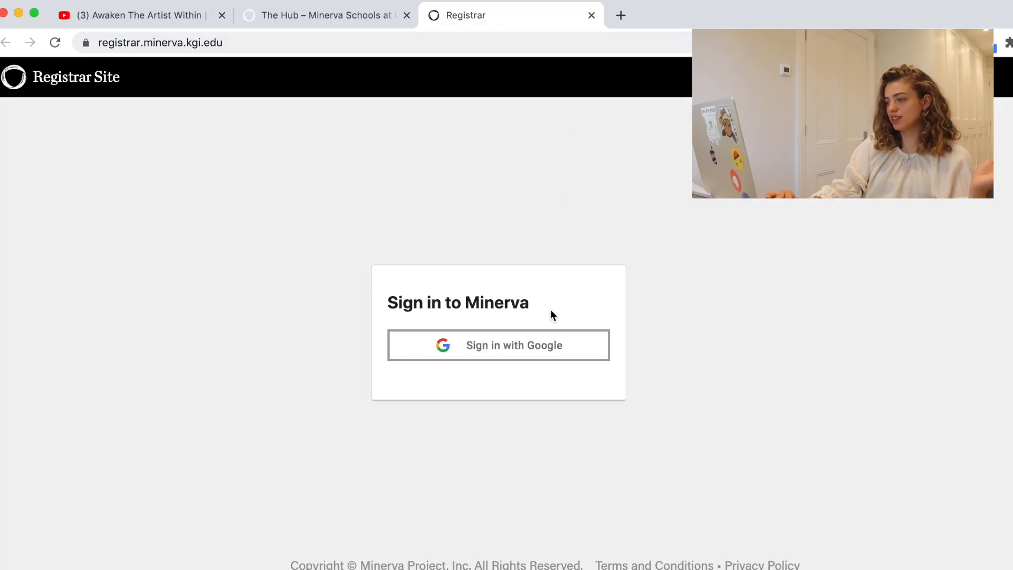
click(525, 349)
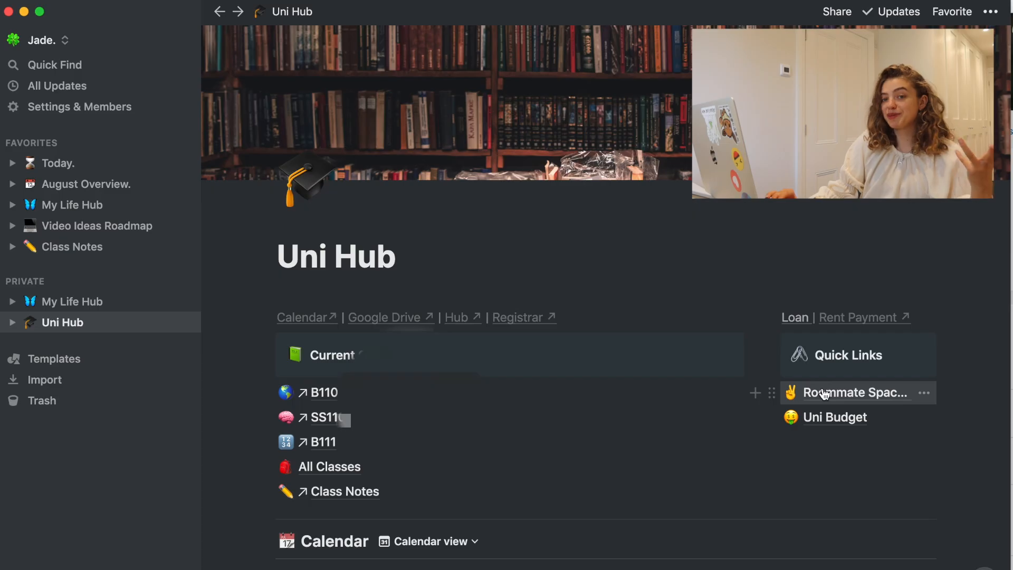
- Open the Roommate Space page from Uni Hub's Quick Links and look through its Rules <3 page and CALENDAR table
click(825, 394)
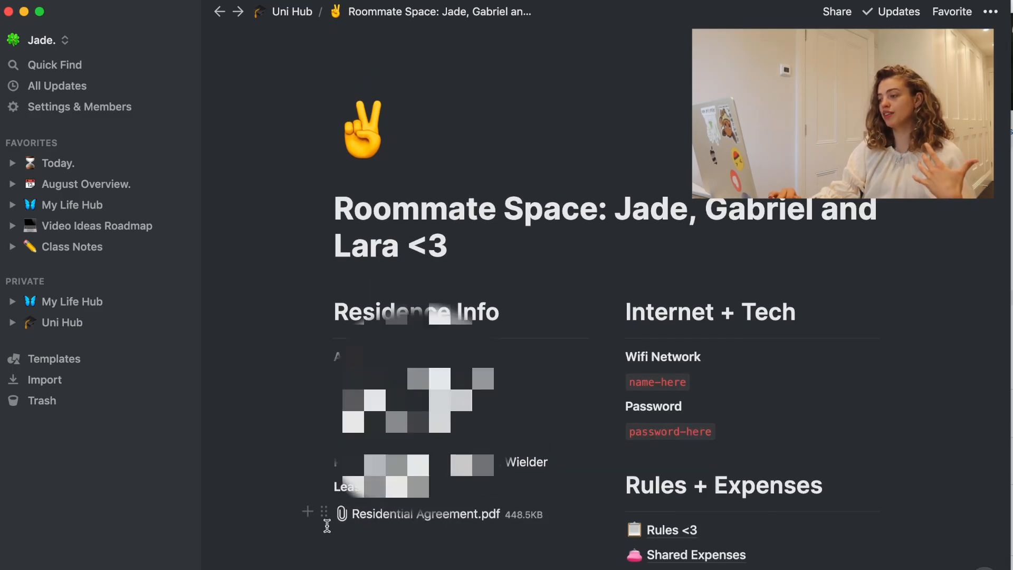
click(655, 532)
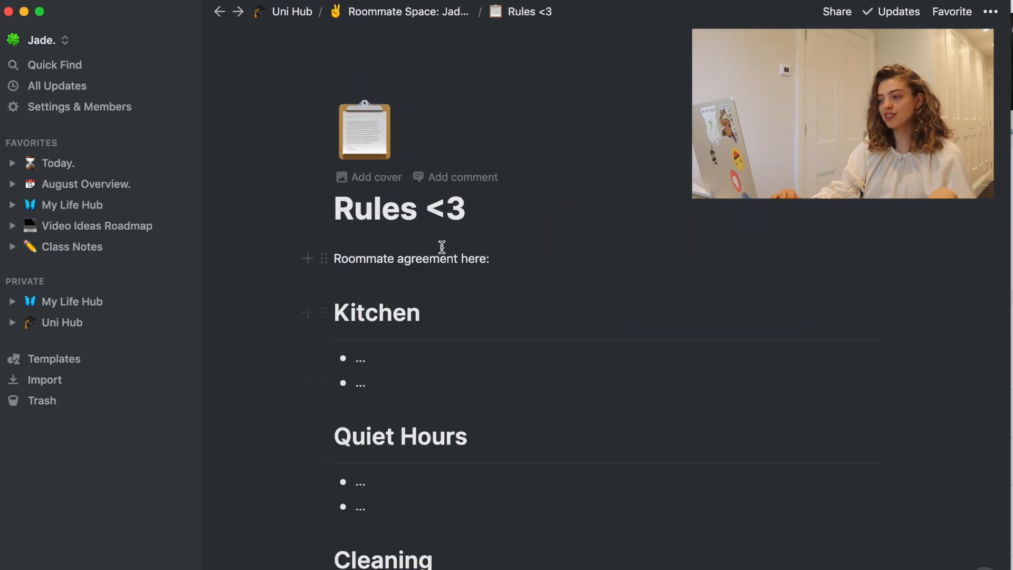
scroll(520, 316, down, 1)
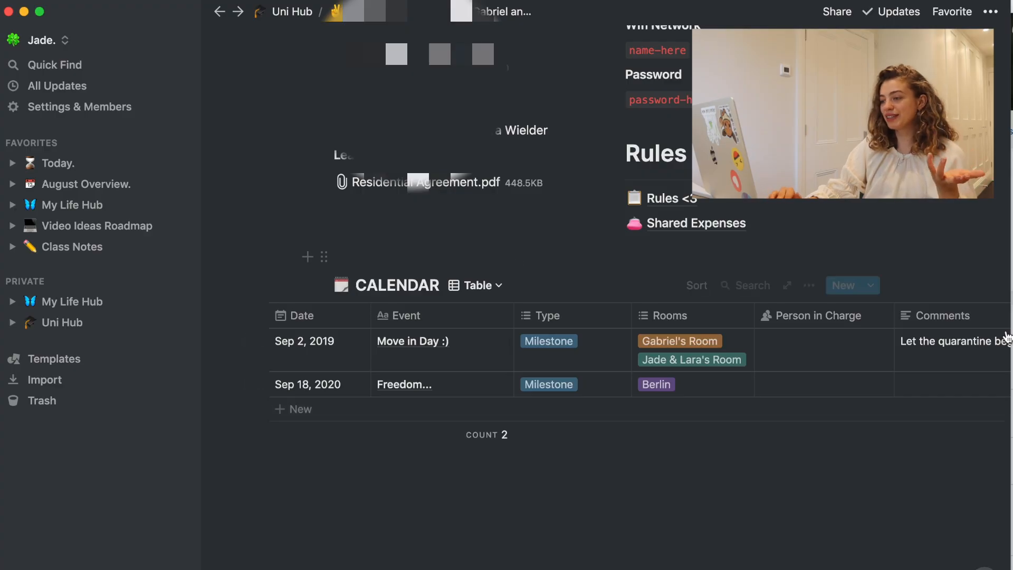
scroll(596, 403, right, 2)
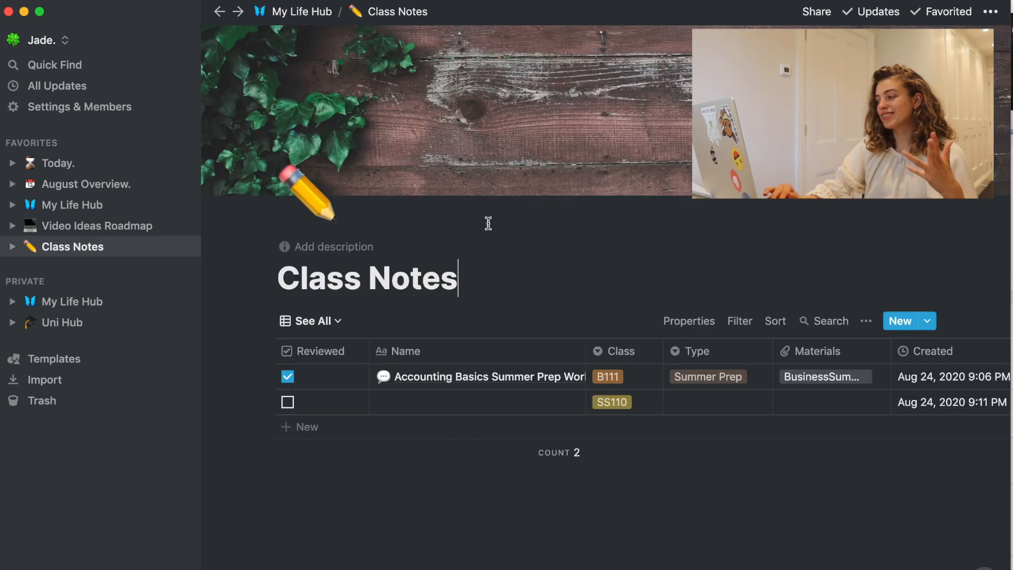
- Create a new Class Notes template named "Class name here" and insert a toggle list in its body
click(901, 321)
click(901, 322)
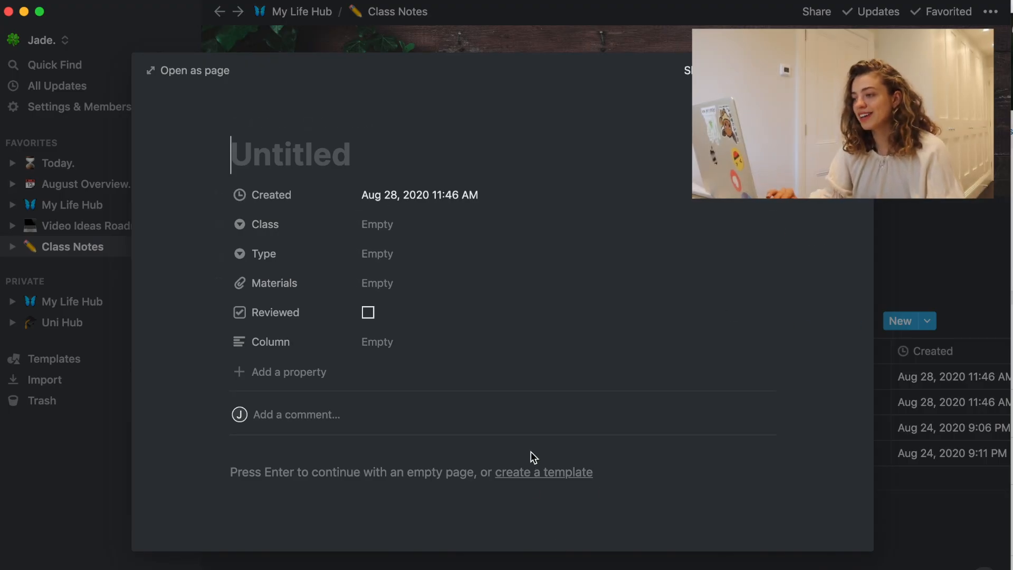
click(533, 471)
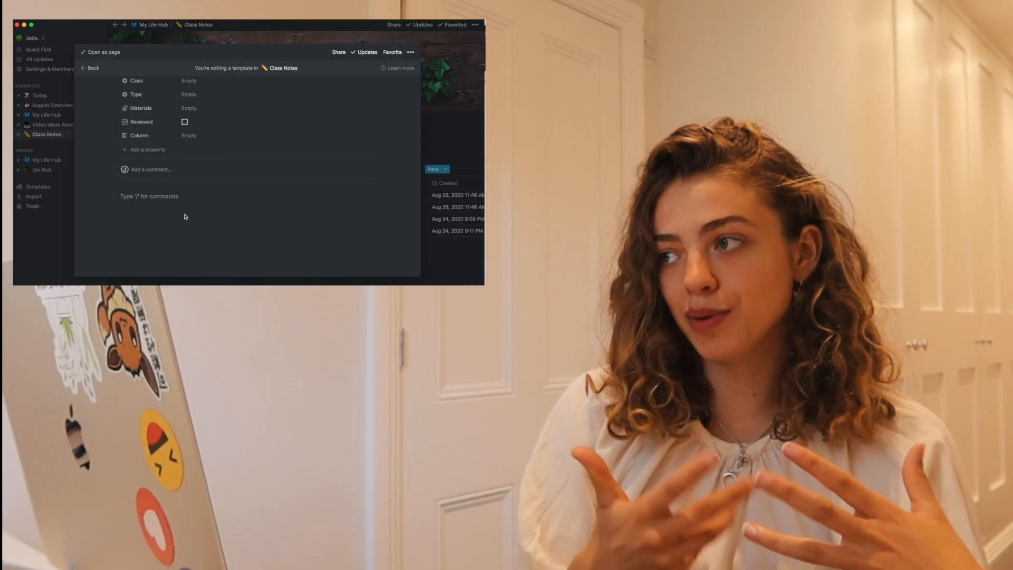
text(/)
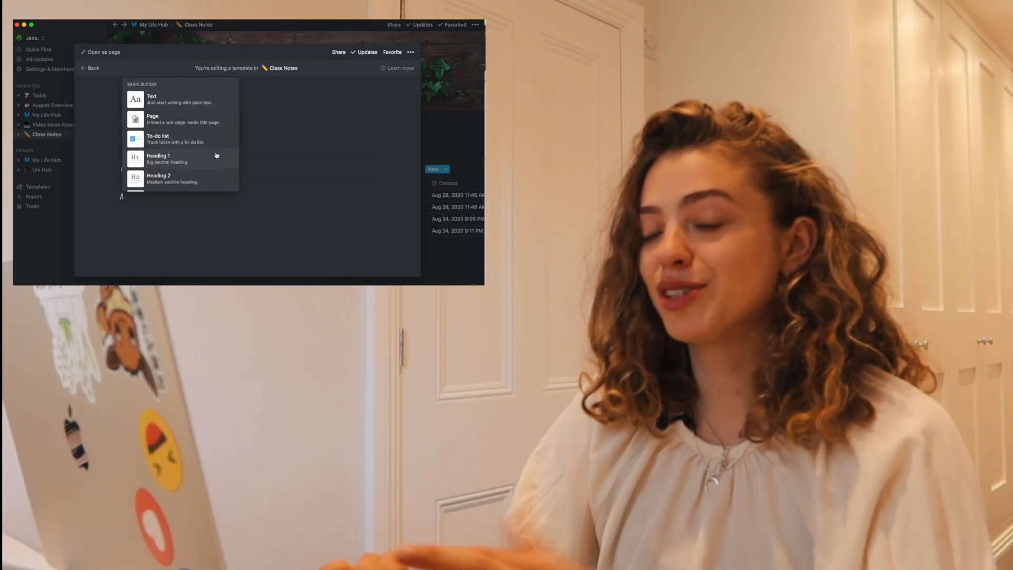
mouse_move(216, 155)
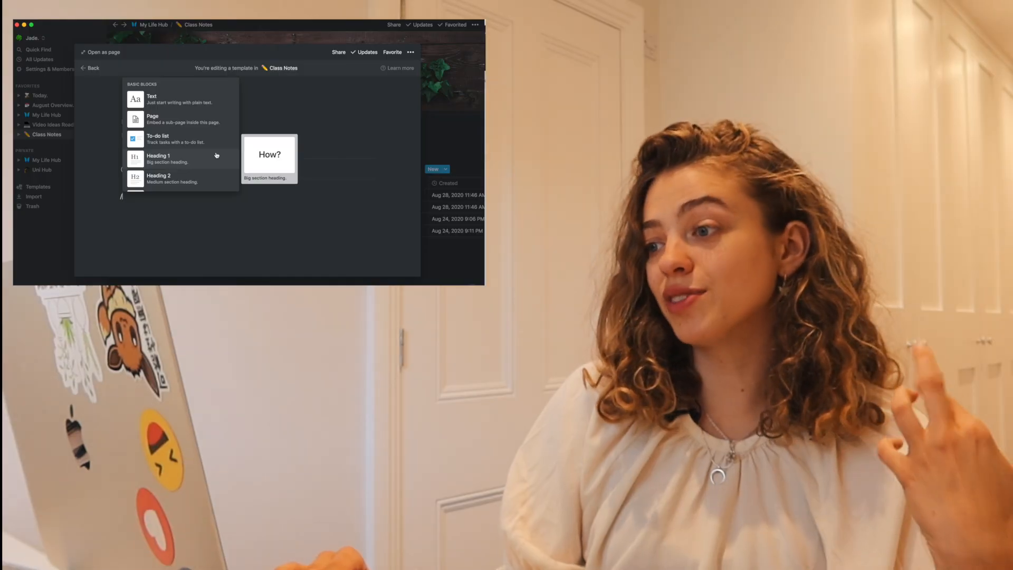
scroll(217, 156, down, 3)
click(216, 156)
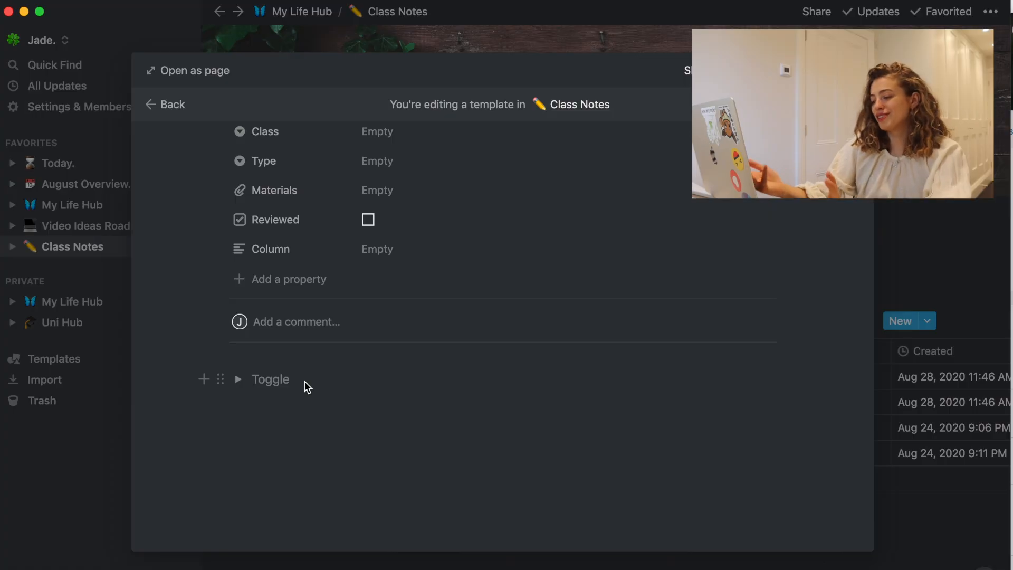
- Write "Is Notion free for students?" as the toggle's question
text(Is Notion free)
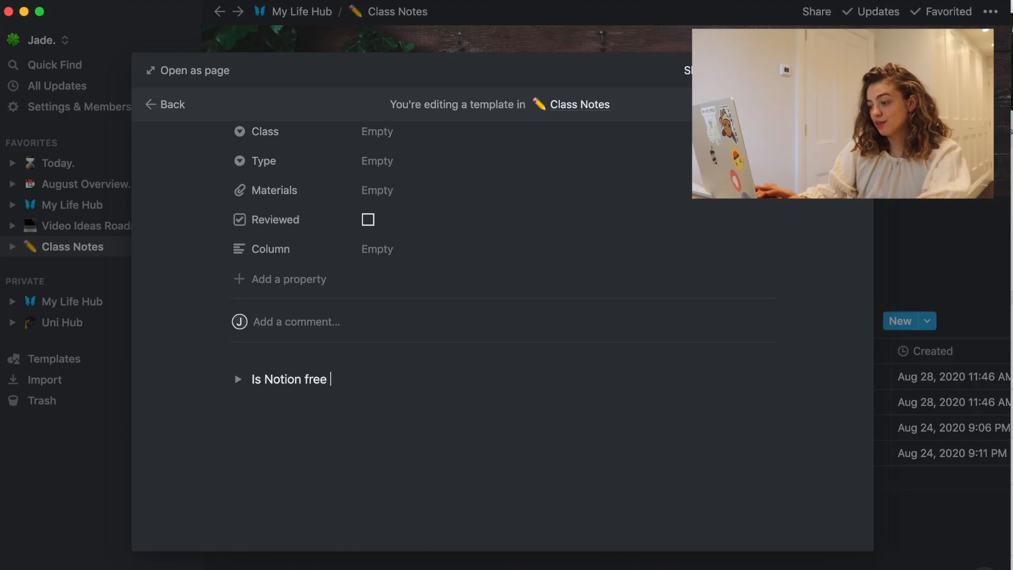
text( for students)
key(BackSpace)
key(BackSpace)
key(BackSpace)
text(students?)
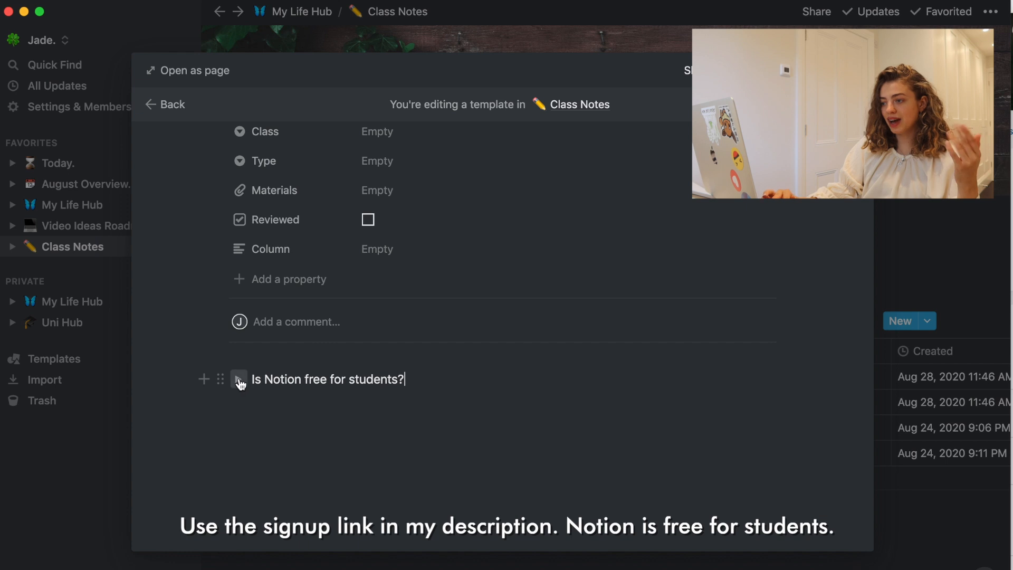
- Add the answer "Yes! Use your .edu email ;" inside the toggle, then collapse and expand it
click(239, 380)
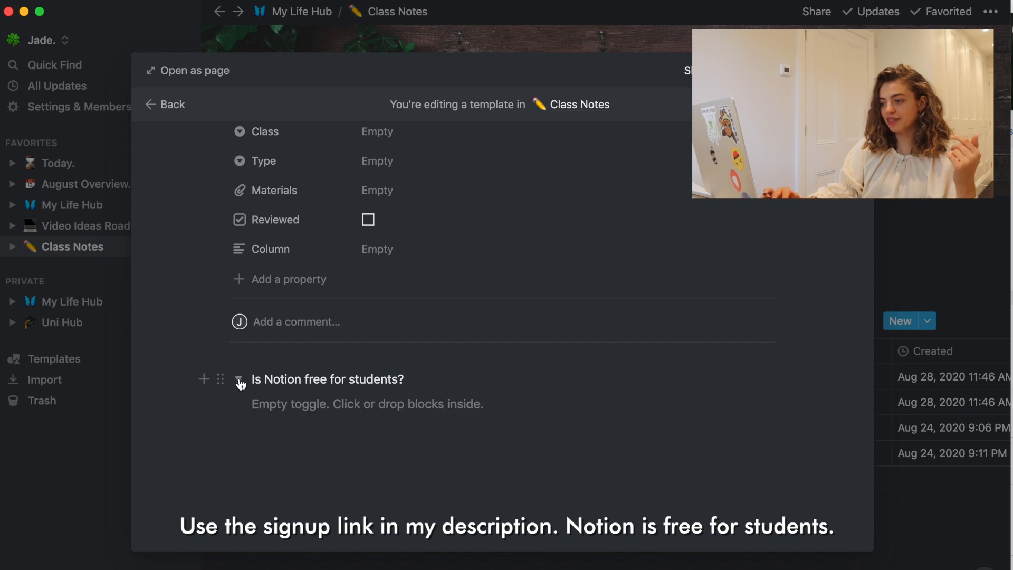
click(293, 410)
text(Yes! Use your .edu email ;)
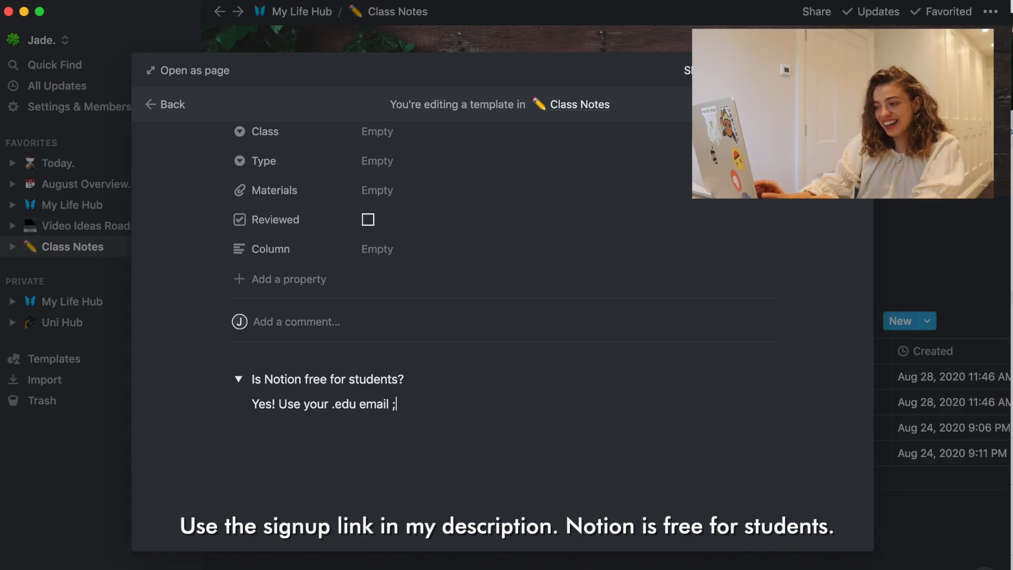
scroll(274, 427, up, 2)
click(236, 445)
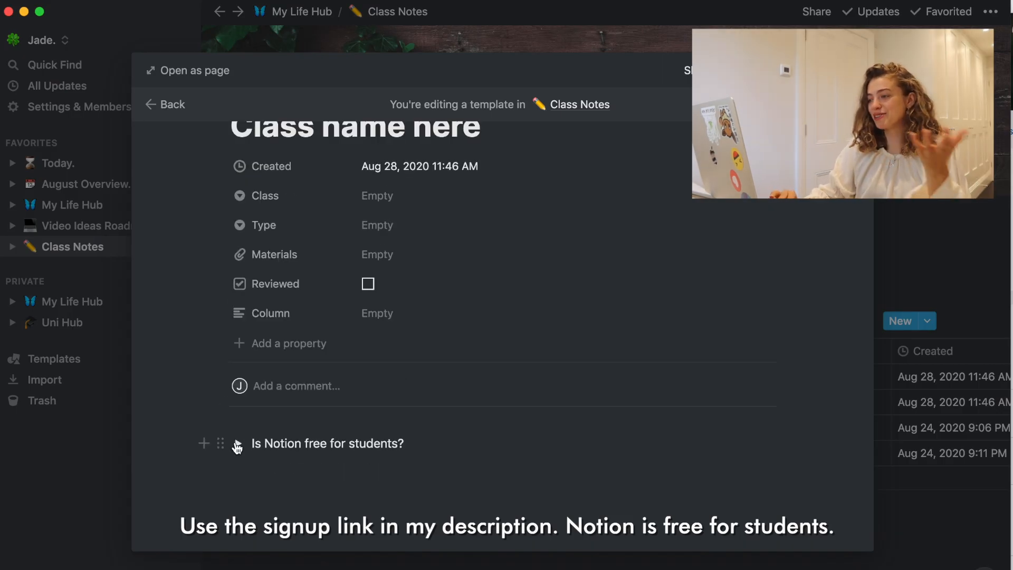
click(237, 444)
- Turn the template's "Study Guide:" line into a Heading 2 and start the Class Notes heading below it
scroll(560, 430, down, 2)
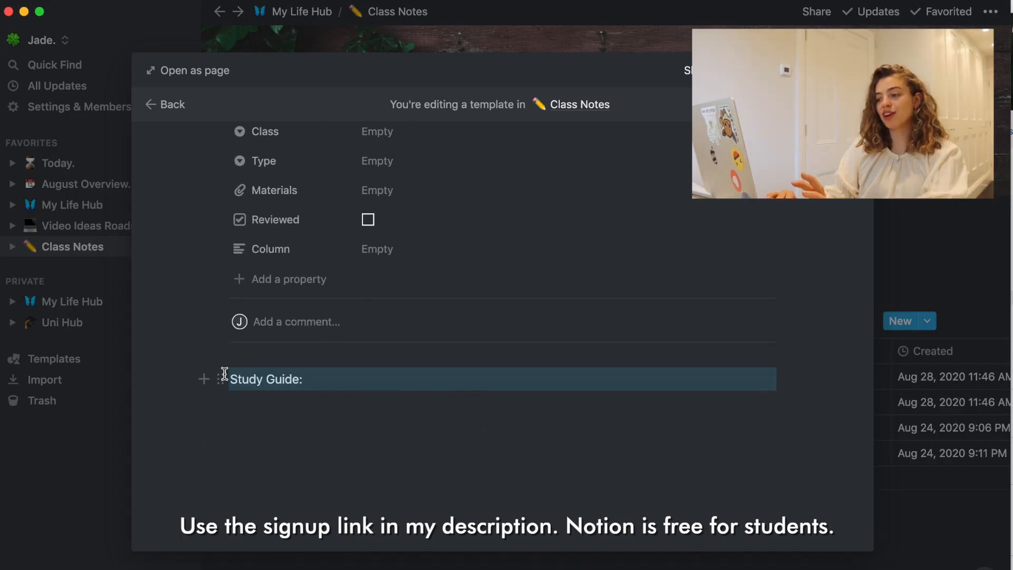
click(218, 379)
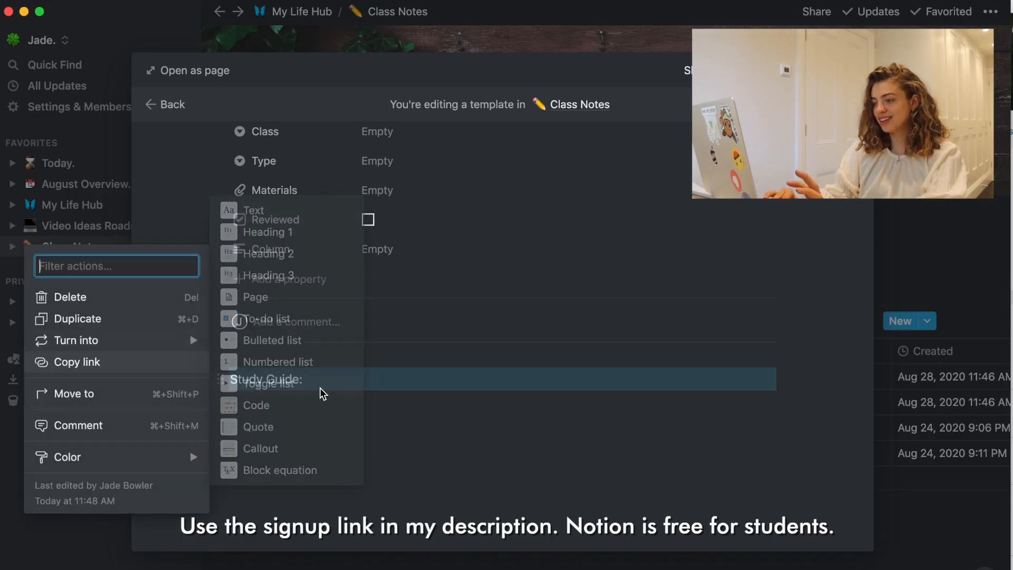
click(320, 392)
click(335, 379)
drag(331, 379, 209, 374)
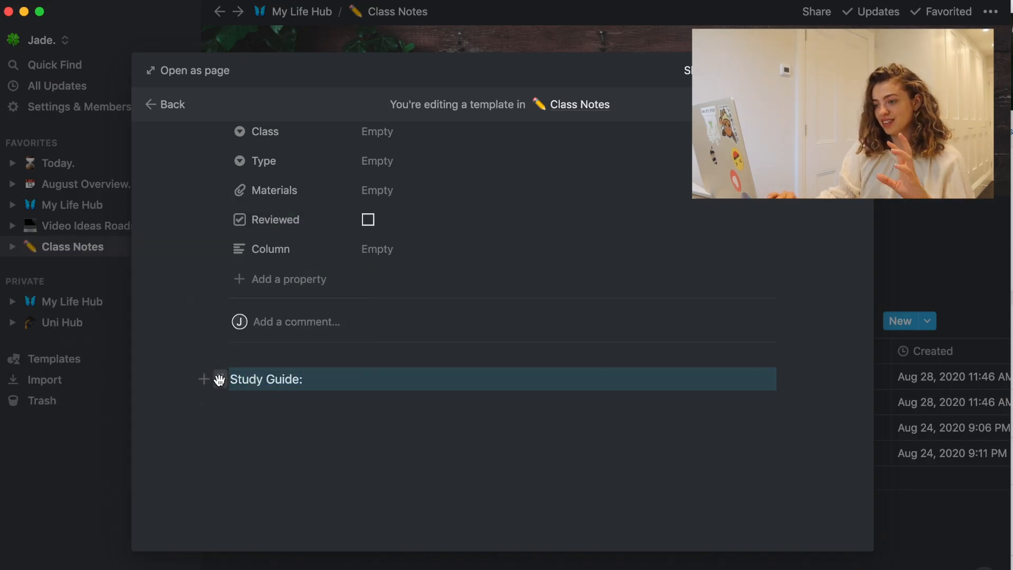
click(219, 379)
mouse_move(152, 349)
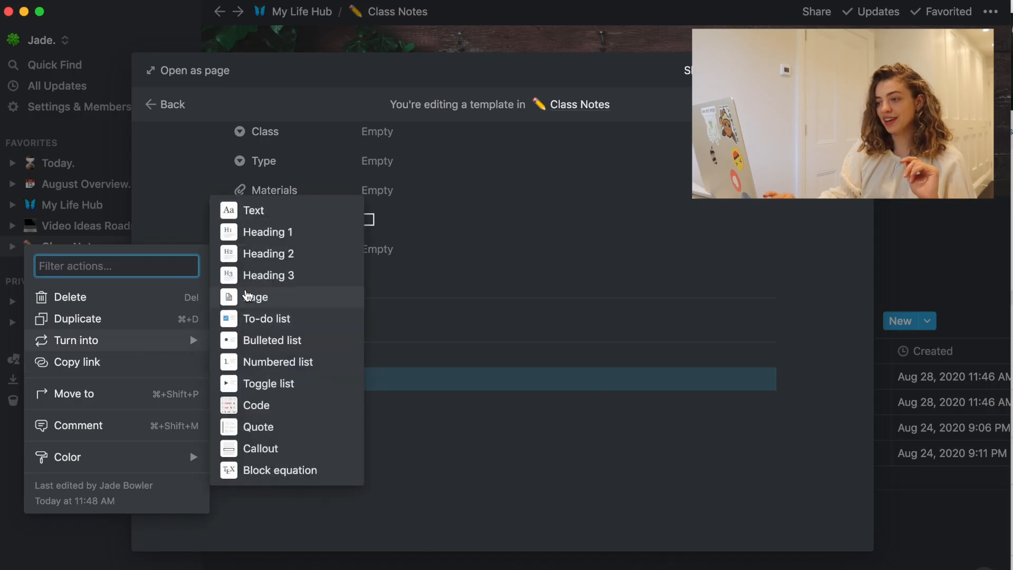
click(260, 254)
click(358, 475)
text(C)
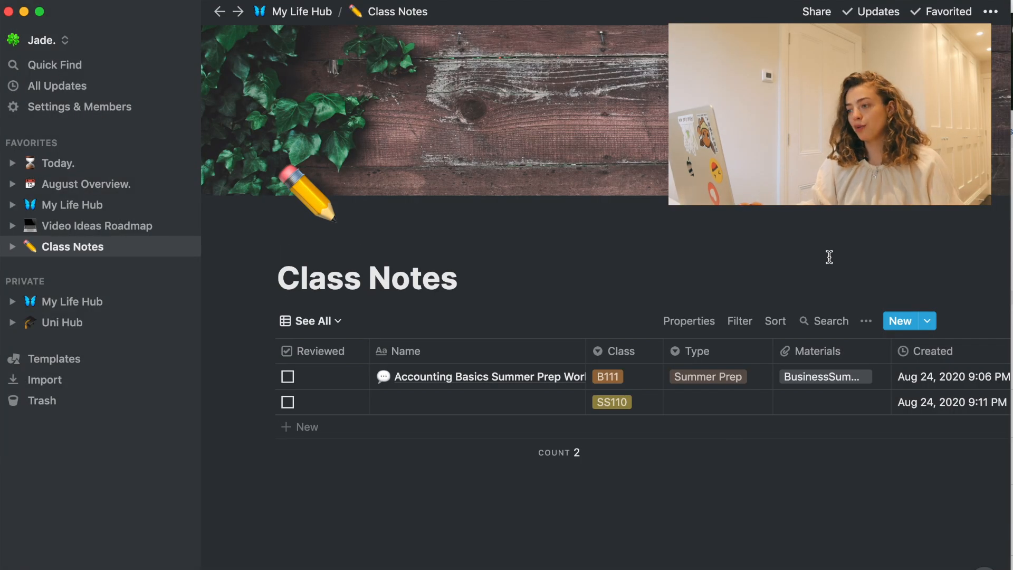
- Create a new Class Notes page from the saved template
click(927, 320)
click(876, 385)
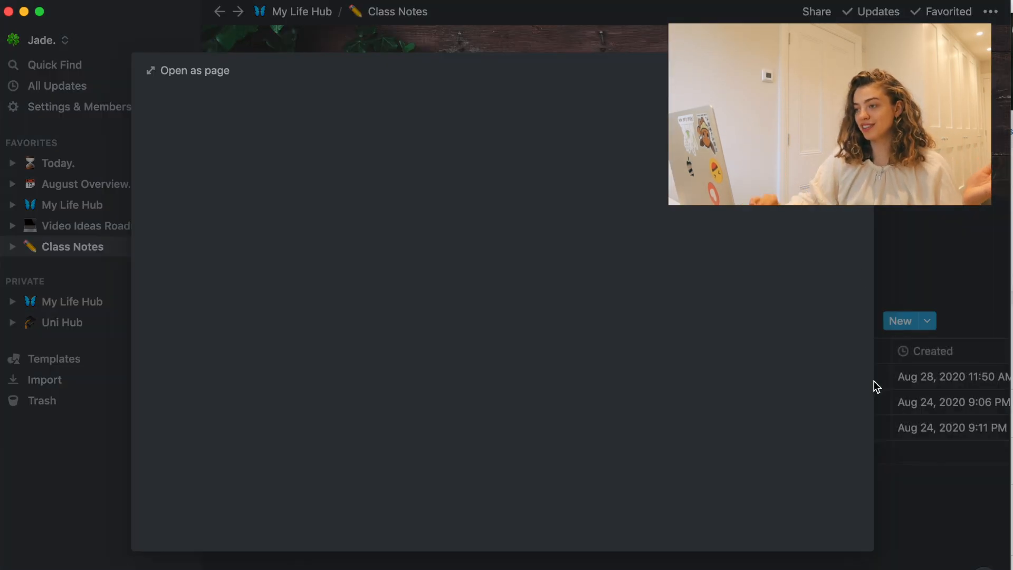
scroll(633, 362, down, 2)
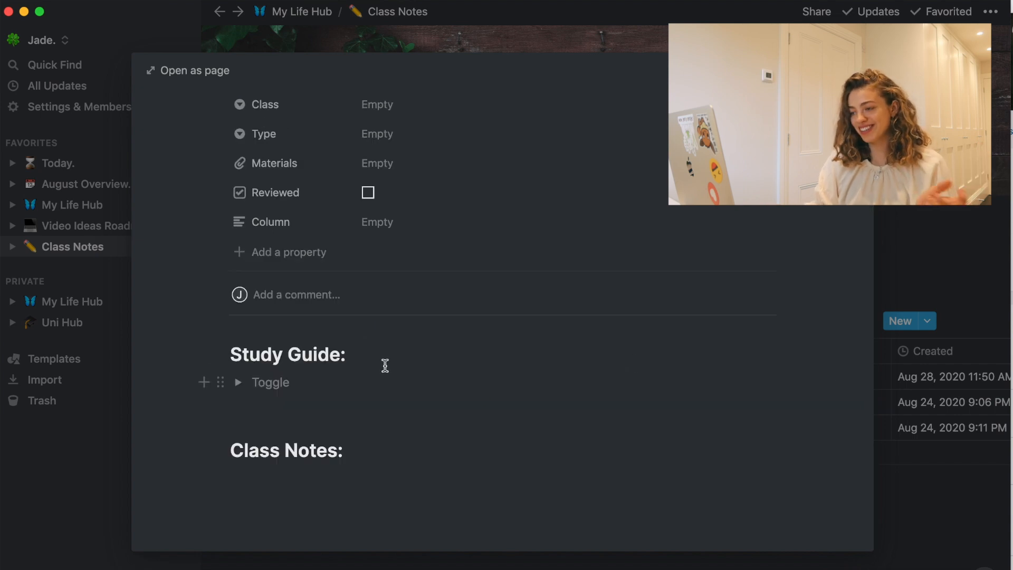
- Fill the Study Guide toggle with "cksn selc w" and the answer "djkd,", and write "kjnxklaskx" under Class Notes
click(324, 385)
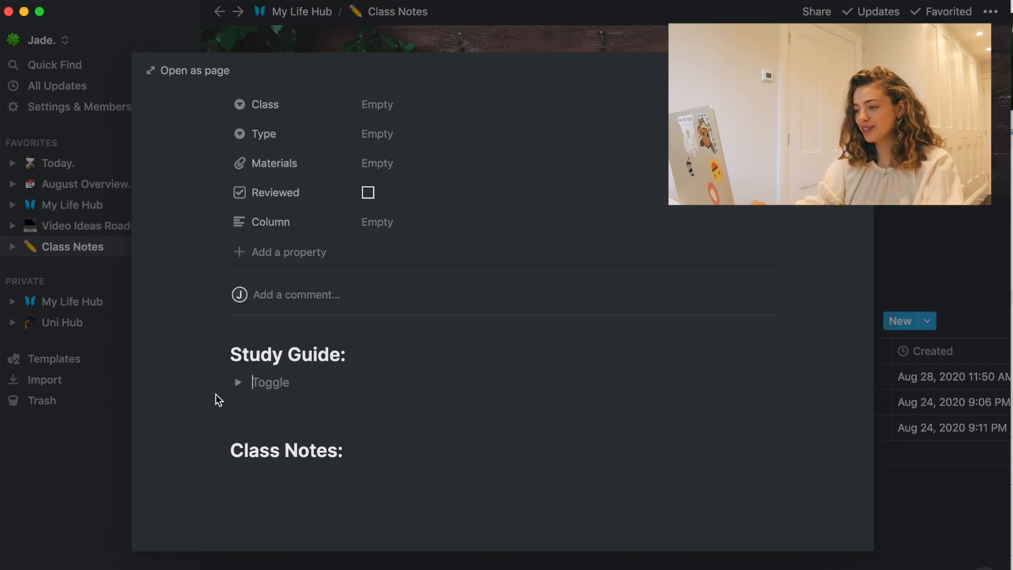
text(cksn selc w)
click(245, 385)
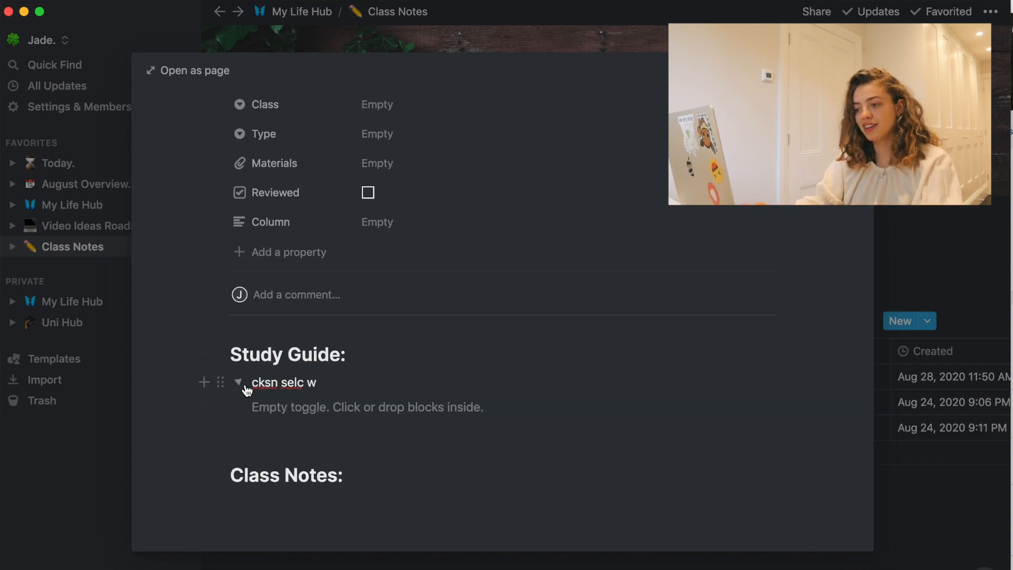
click(275, 406)
text(djkd,)
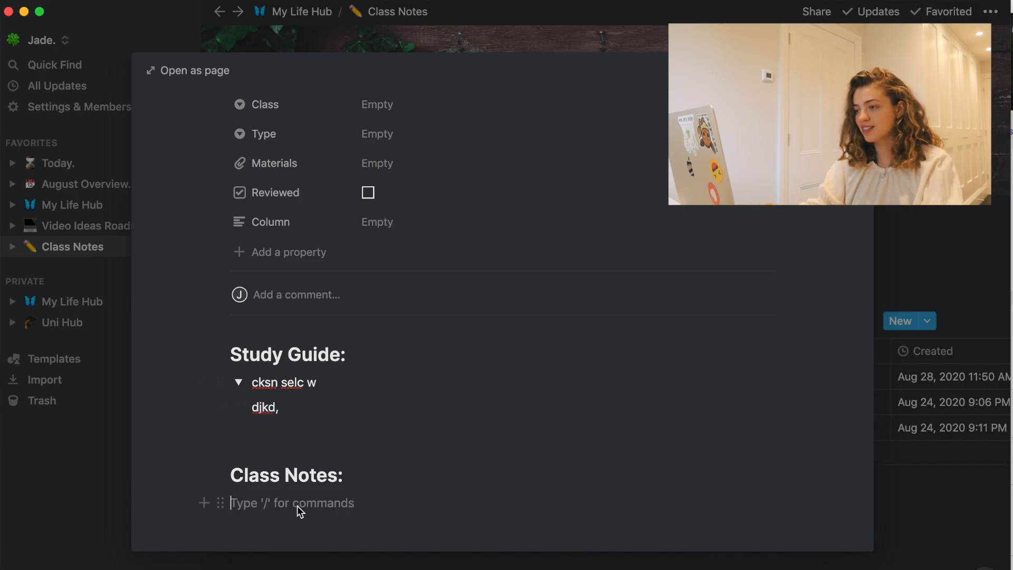
text(kjnxklaskx)
- Title the page "jsm x", close it and check the file upload options in its Materials field
scroll(435, 354, up, 3)
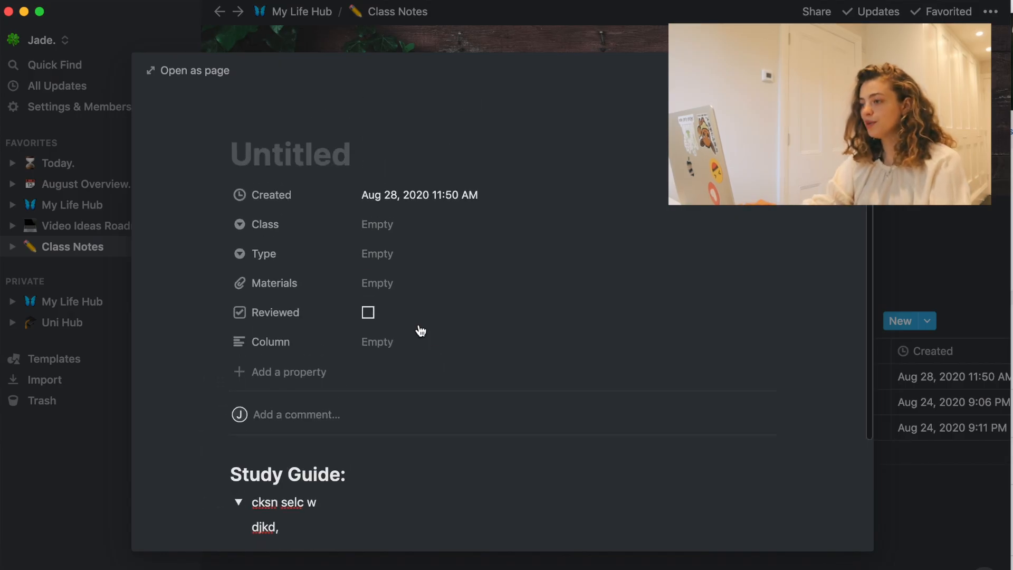
click(343, 153)
text(jsm xs)
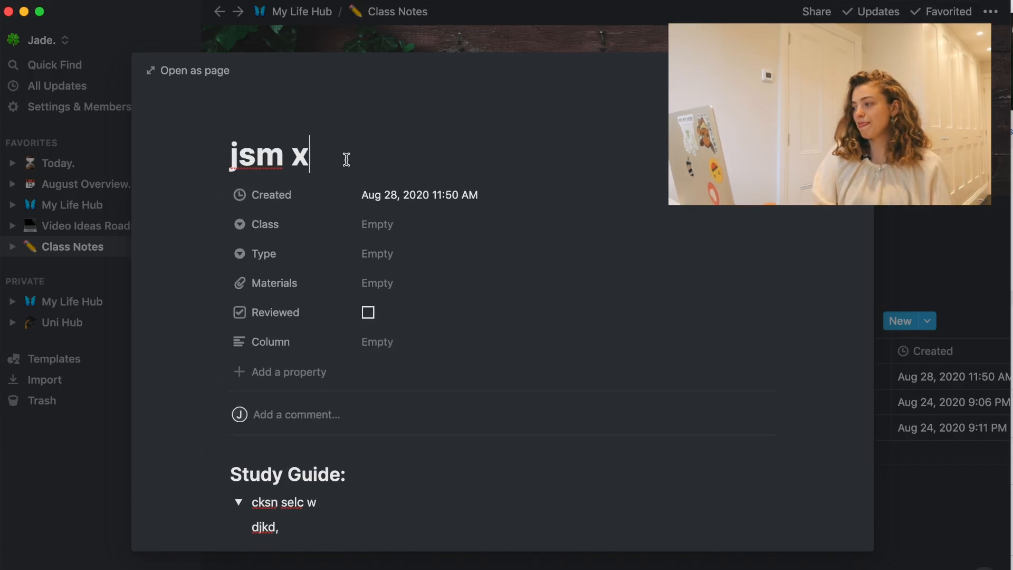
key(Escape)
click(834, 376)
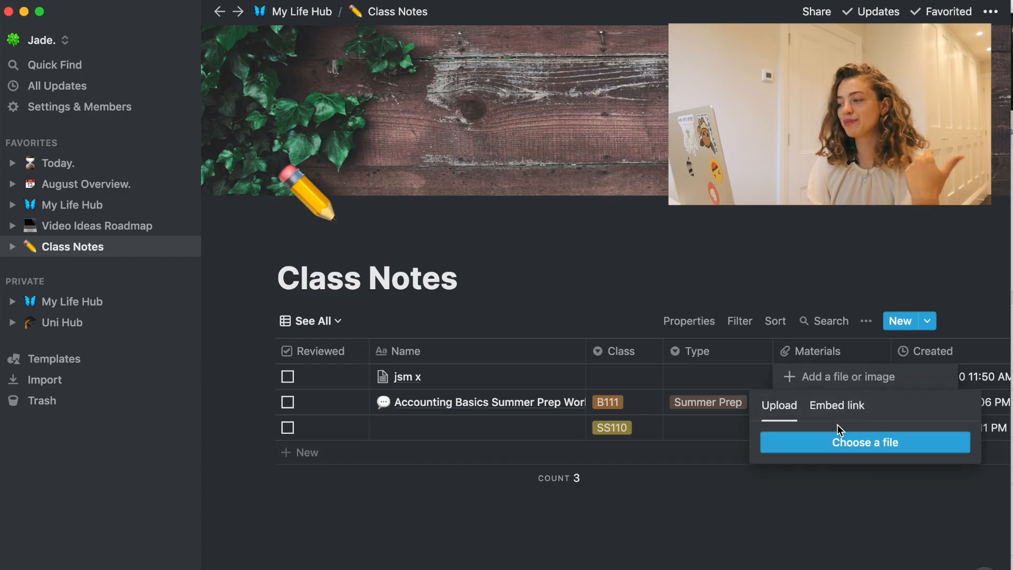
click(584, 278)
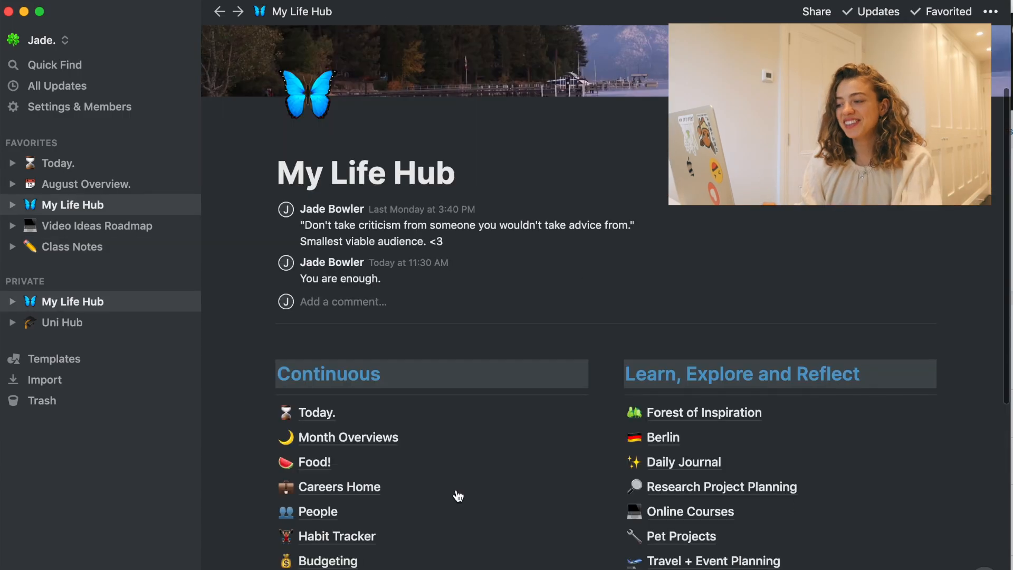
- Open the Favourite Readings page from My Life Hub's Academic section and return to the hub
scroll(458, 496, down, 7)
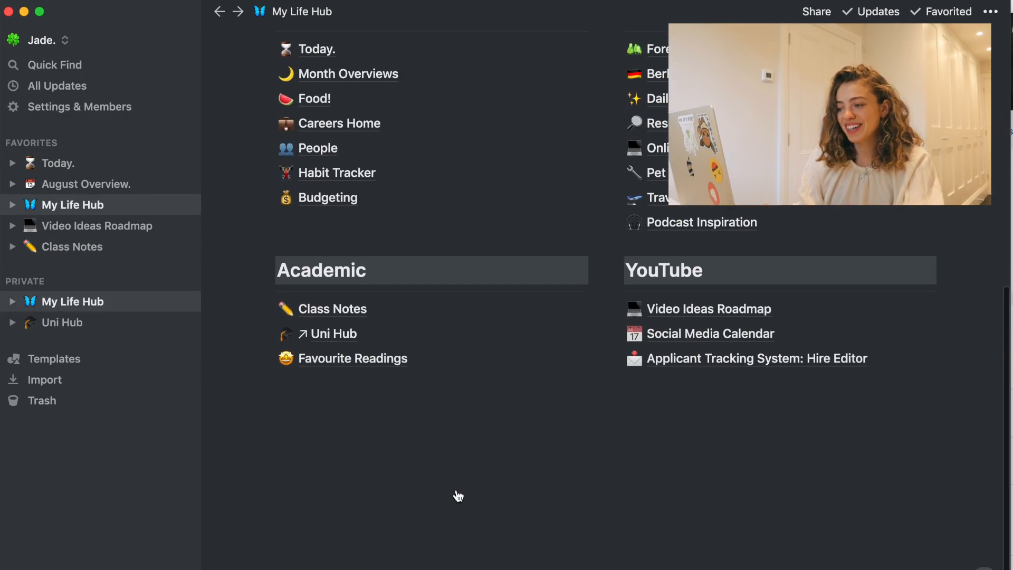
click(416, 452)
click(349, 357)
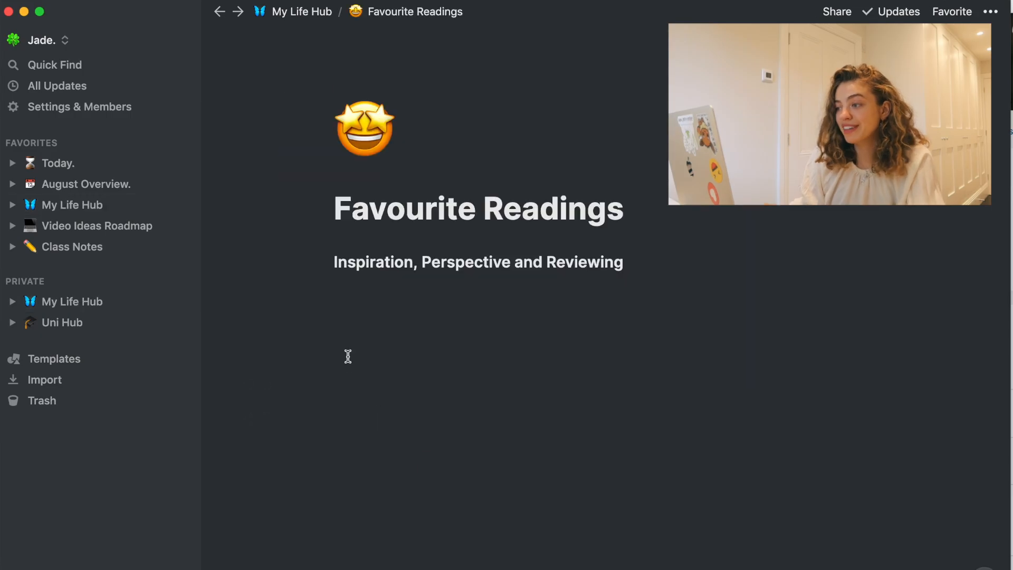
click(219, 17)
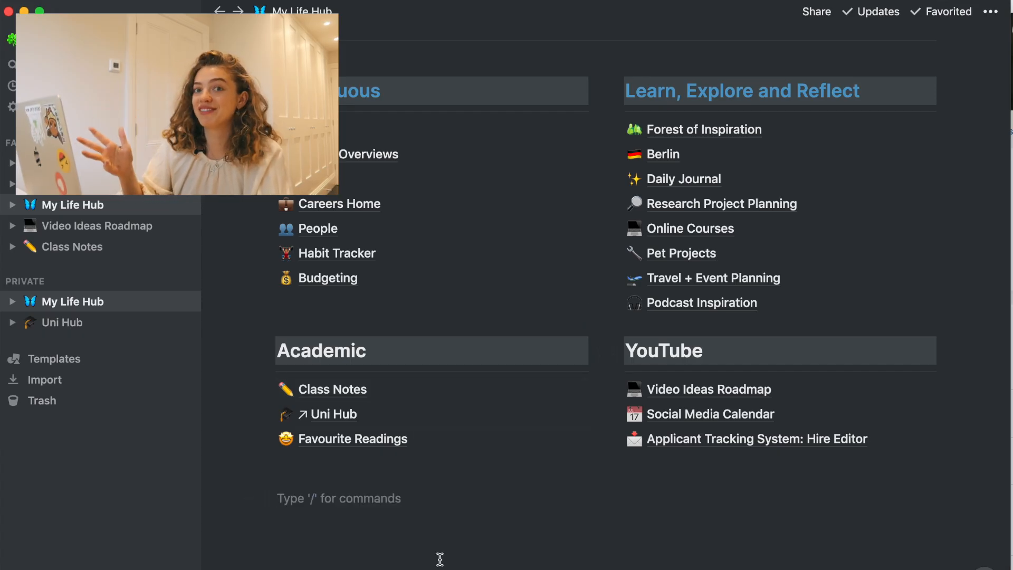
- Look through the Forest of Inspiration page's Admin, interests and Life sections and open its Book List
click(737, 135)
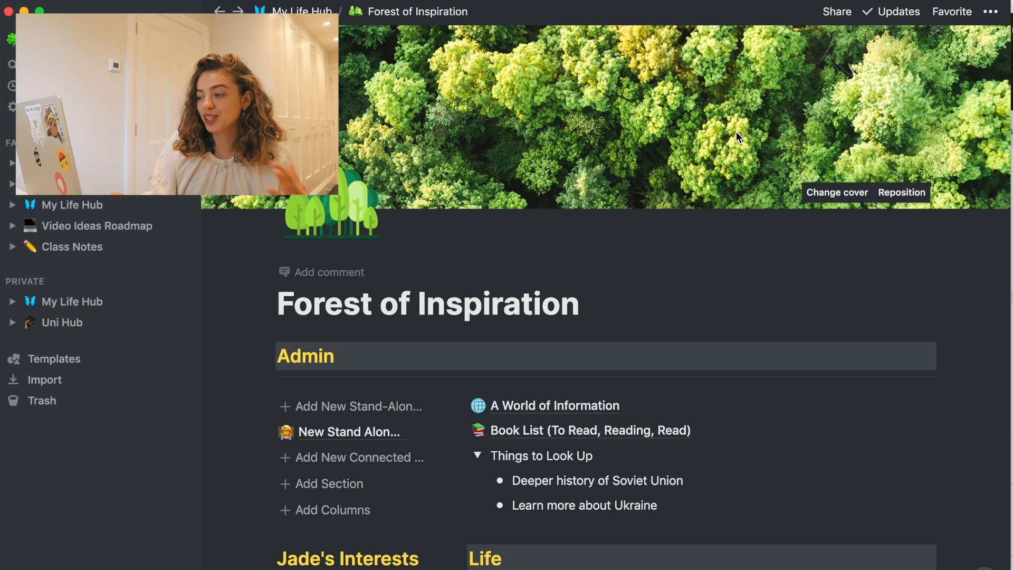
scroll(649, 216, down, 5)
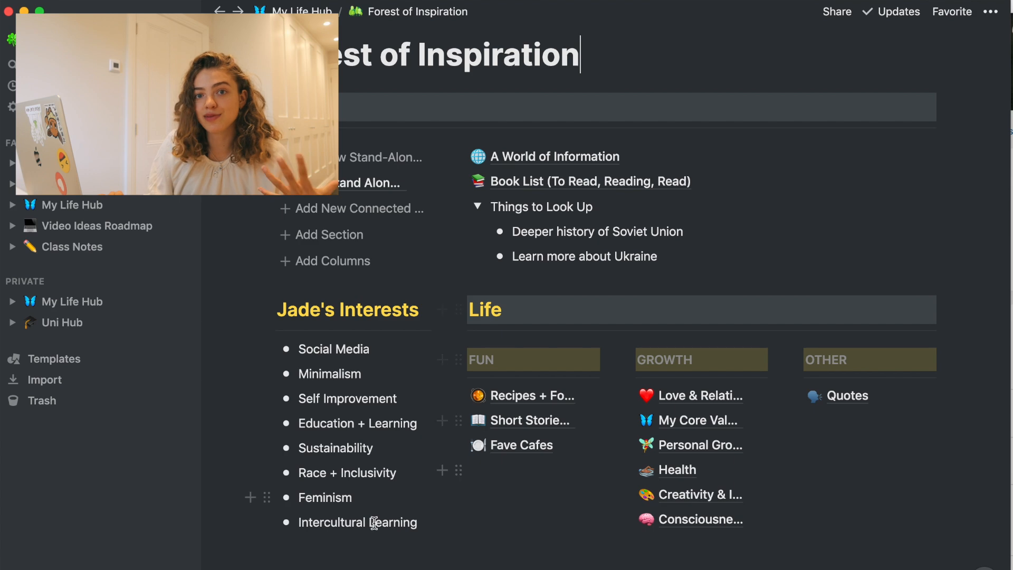
scroll(338, 352, up, 1)
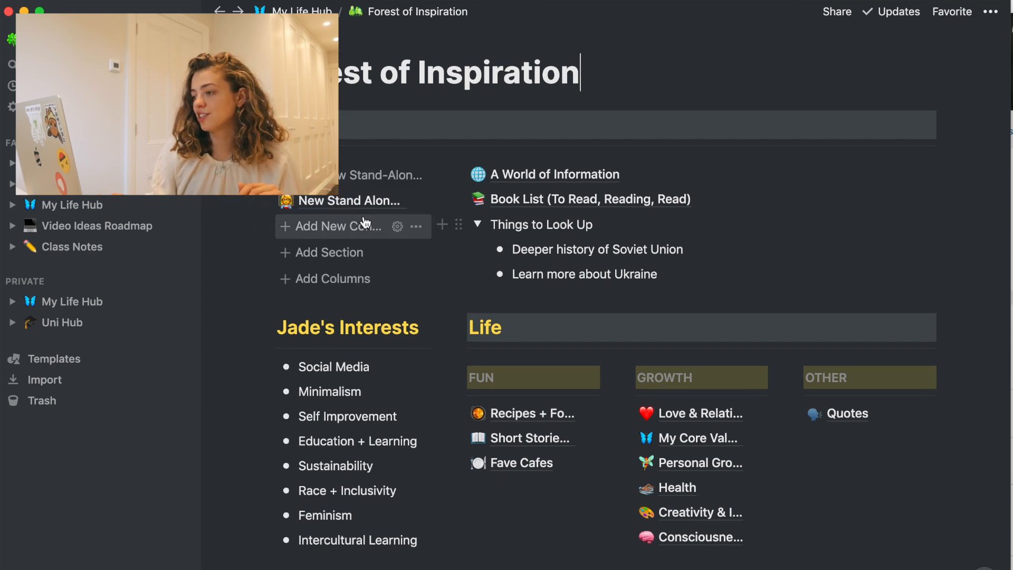
scroll(365, 222, up, 1)
scroll(365, 222, down, 3)
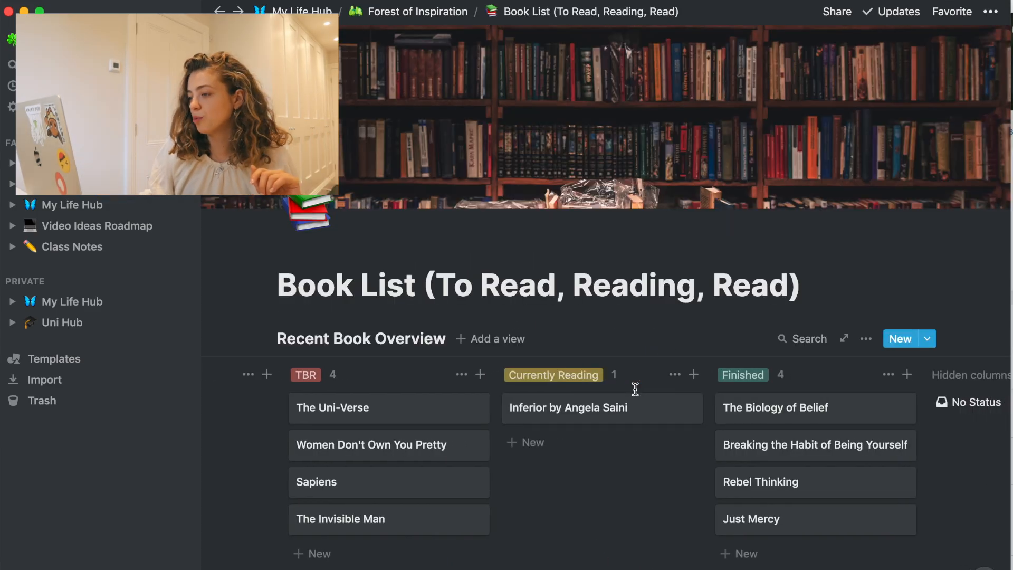
- Move the "Women Don't Own You Pretty" card from TBR to Finished and add an untitled card under Currently Reading
scroll(635, 389, right, 1)
scroll(338, 409, right, 1)
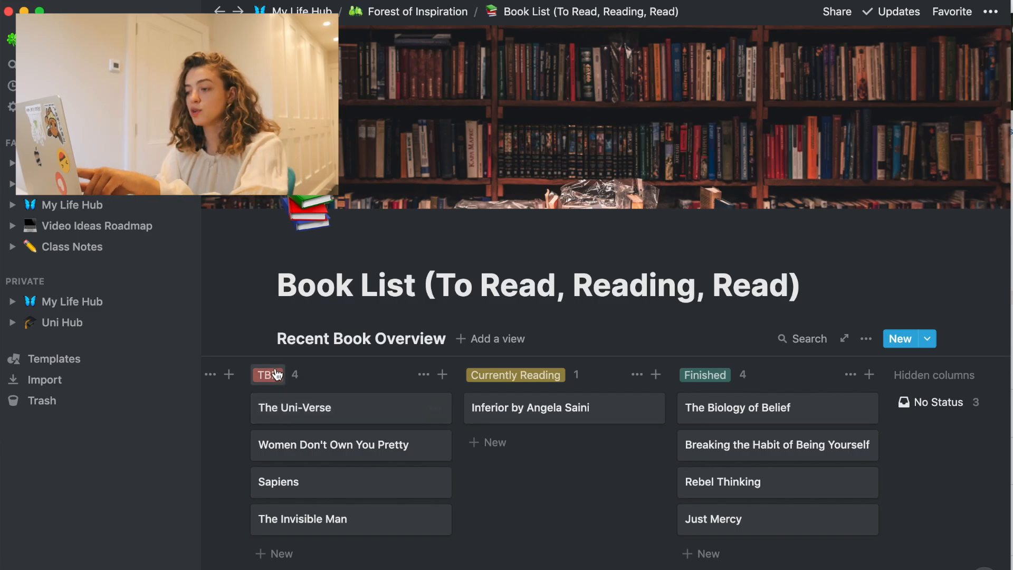
scroll(335, 424, right, 1)
drag(277, 454, 765, 445)
click(549, 479)
click(540, 534)
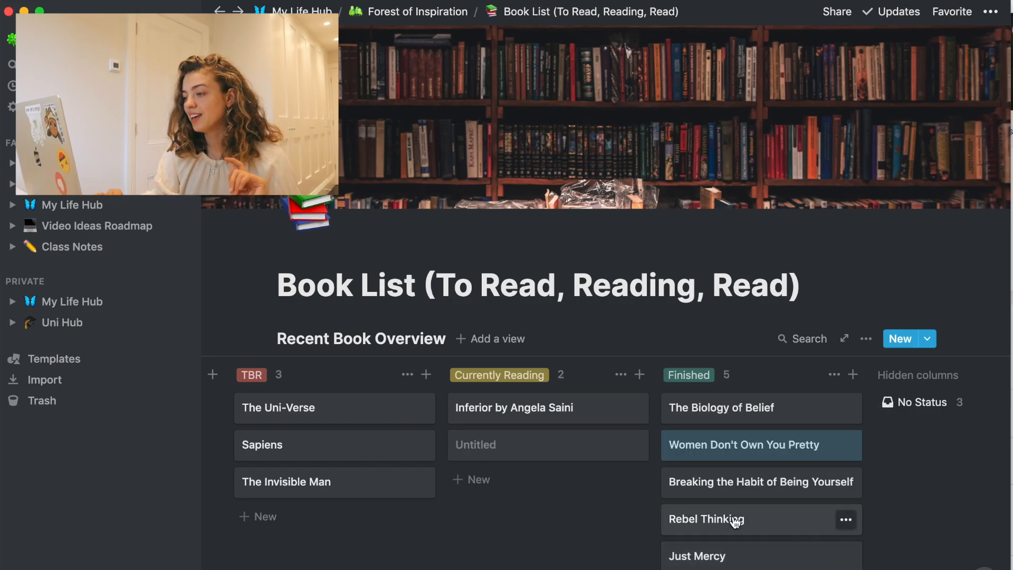
- Open the "Women Don't Own You Pretty" card, write "wow, this was so enlightening..." in its body and close it
click(739, 444)
click(403, 377)
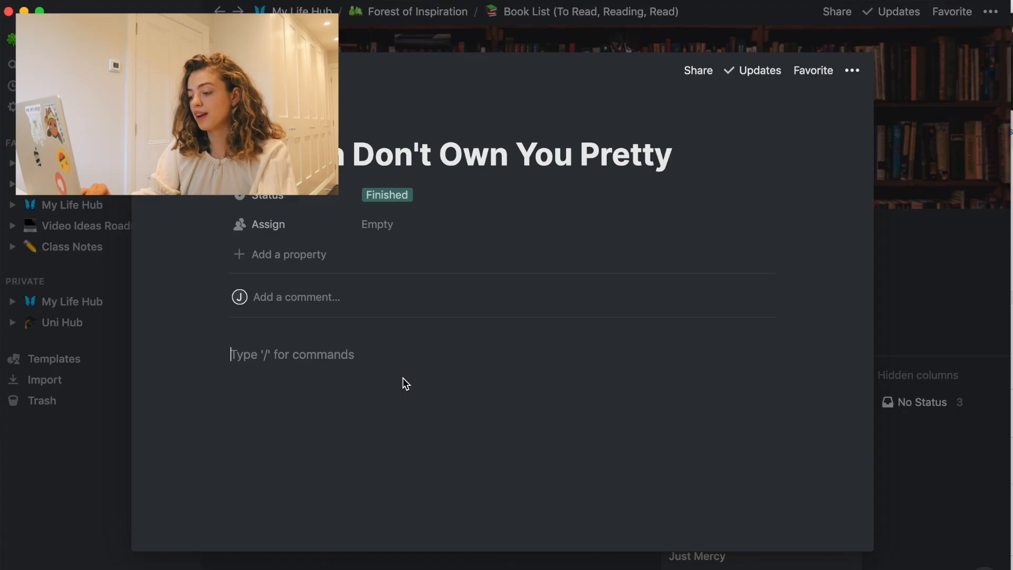
text(wow, th)
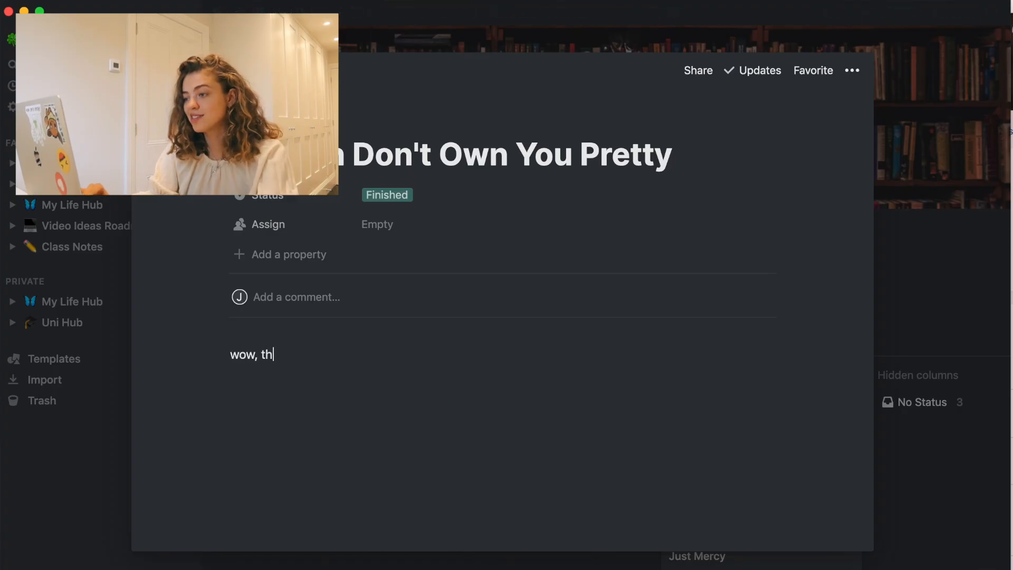
text(is was so enlightening...)
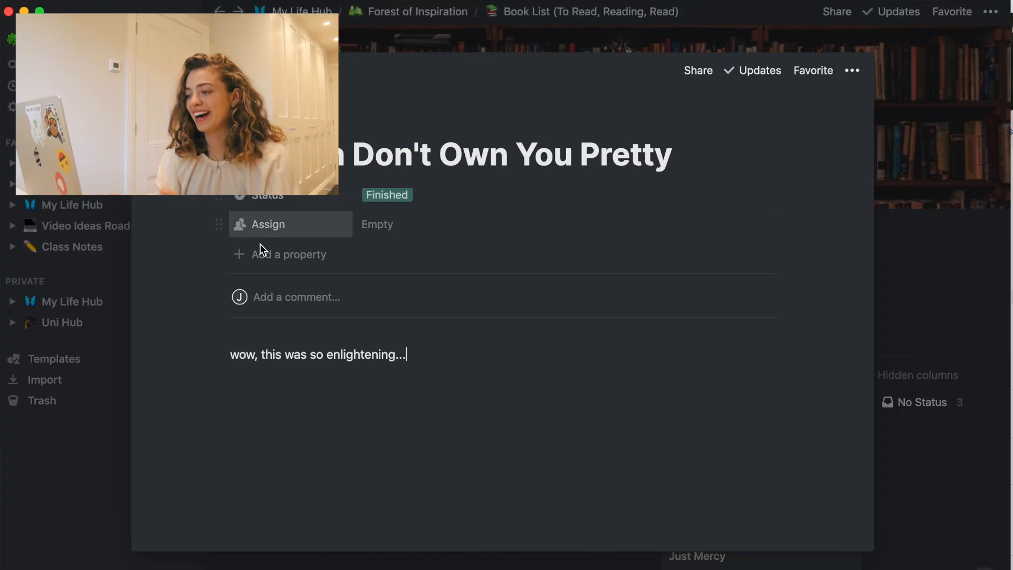
click(267, 255)
click(752, 262)
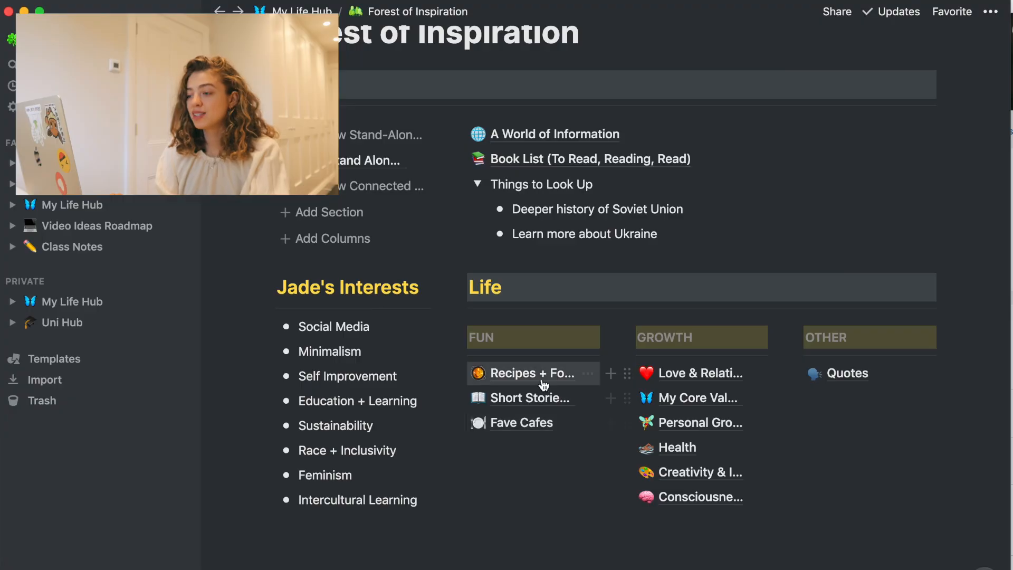
- Look through the Recipes + Food and Short Stories pages from Forest of Inspiration's Fun section, returning after each
click(538, 371)
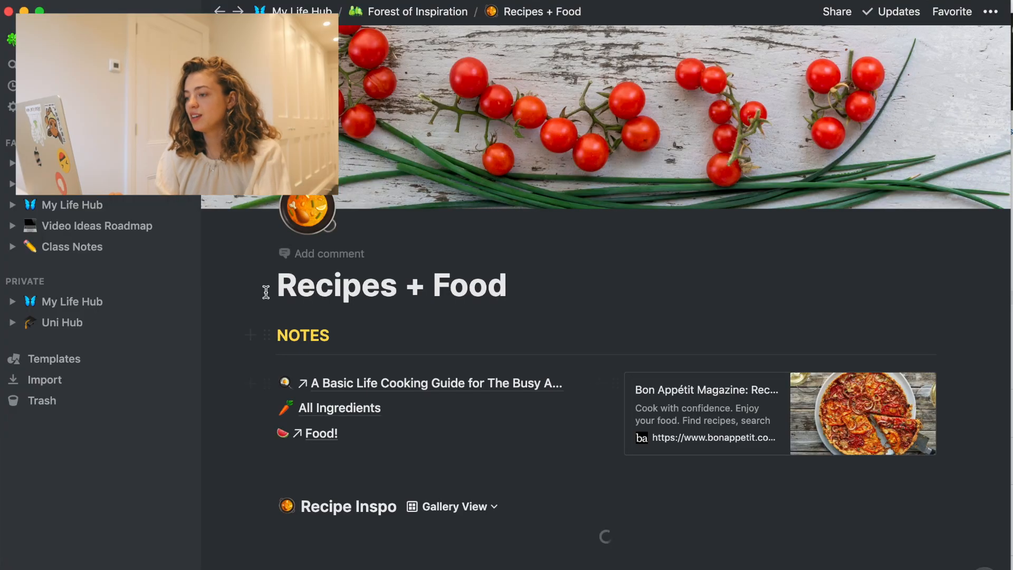
scroll(448, 244, down, 5)
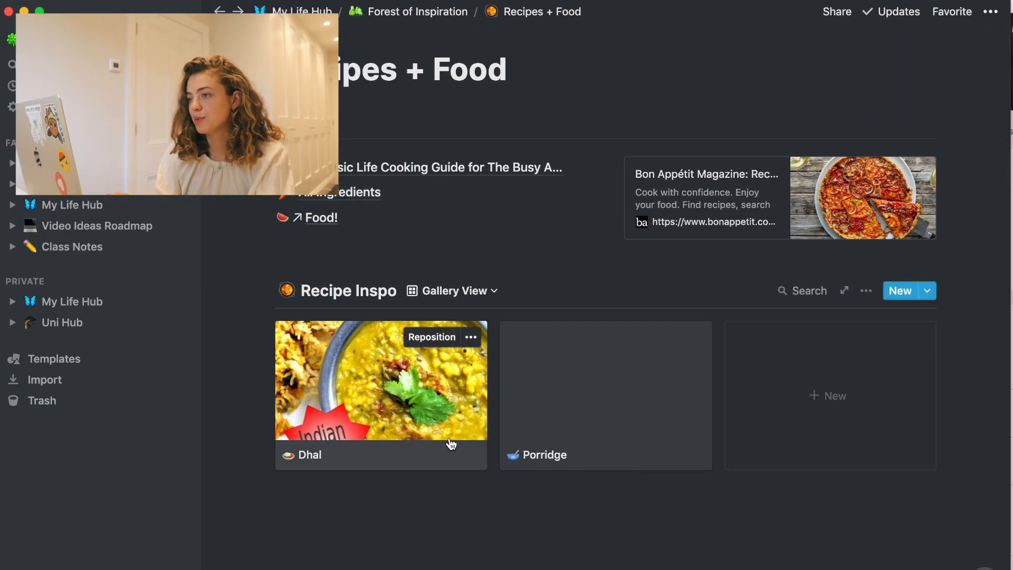
key(super+bracketleft)
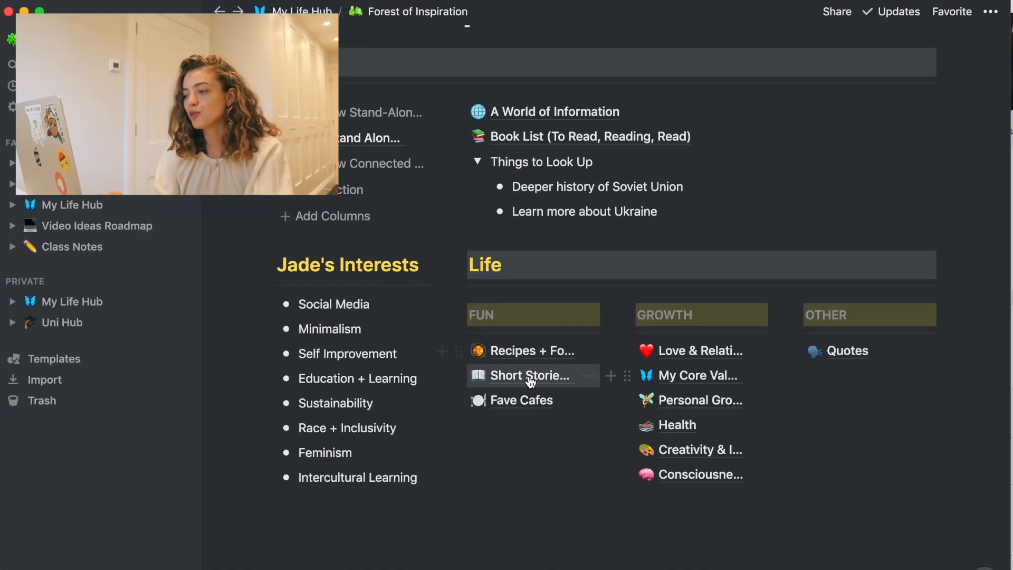
click(530, 380)
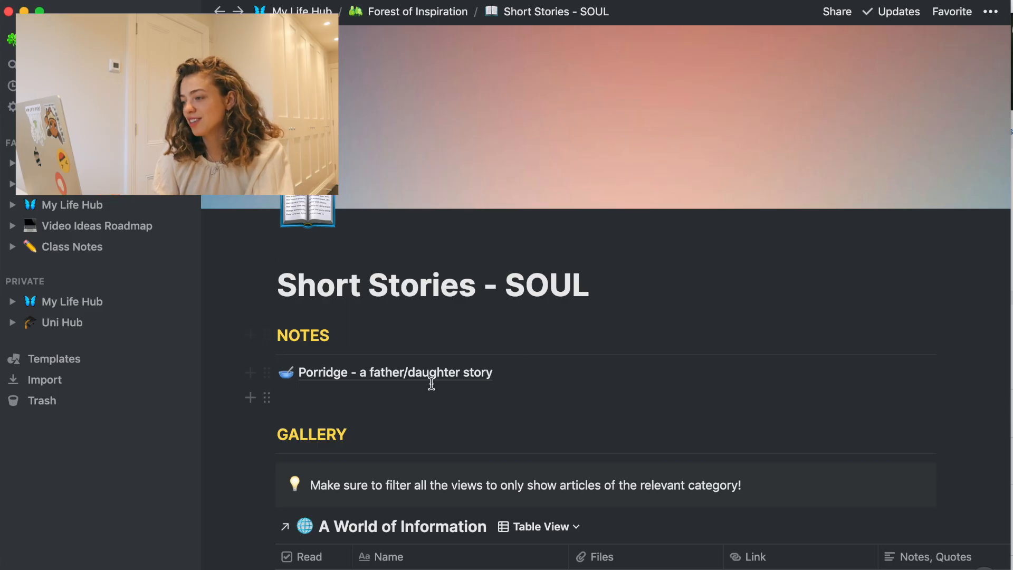
scroll(389, 342, down, 2)
key(super+bracketleft)
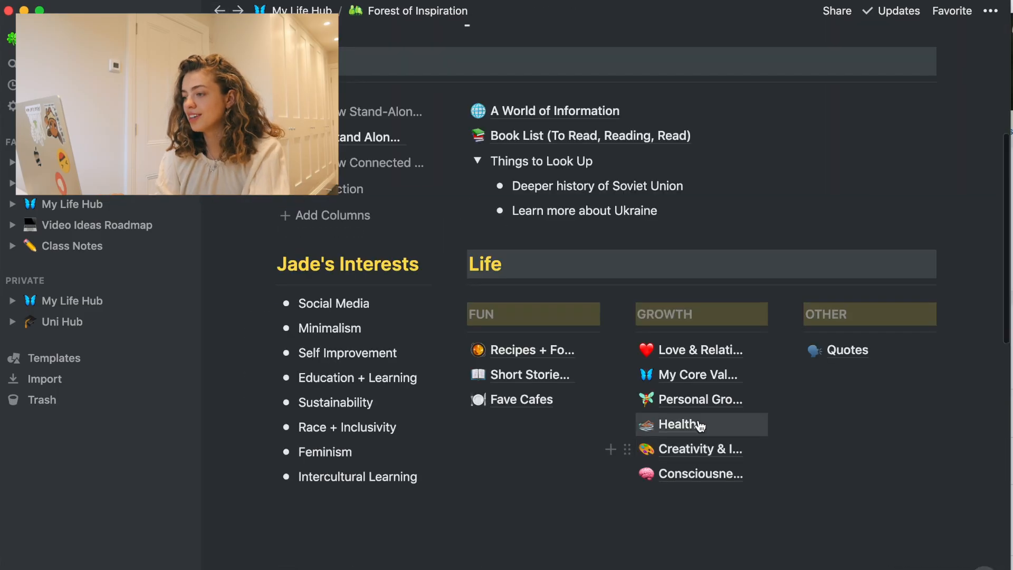
- Review the reflections and article gallery on the Personal Growth page, return to Forest of Inspiration and open Quotes
click(702, 400)
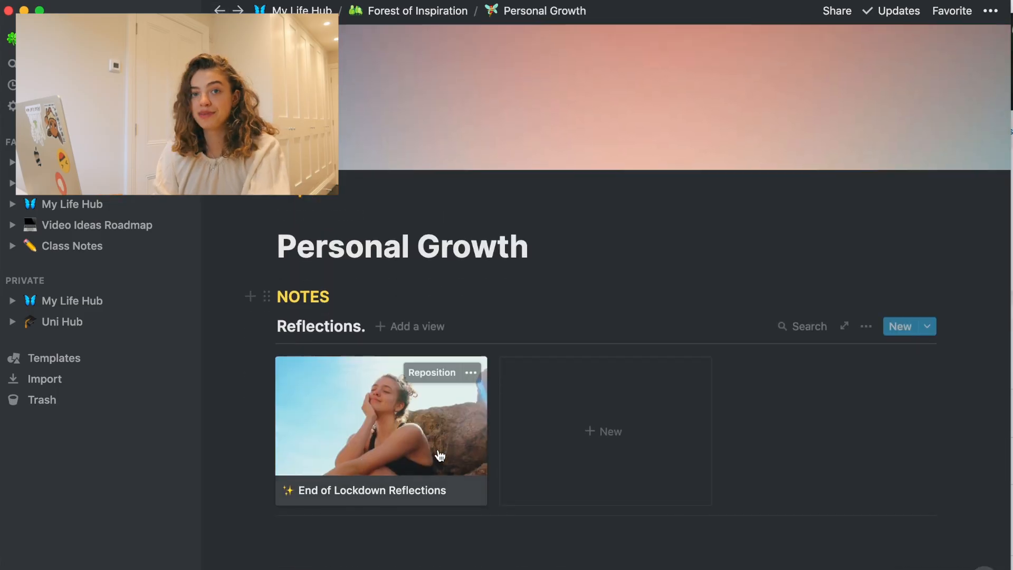
scroll(440, 454, down, 4)
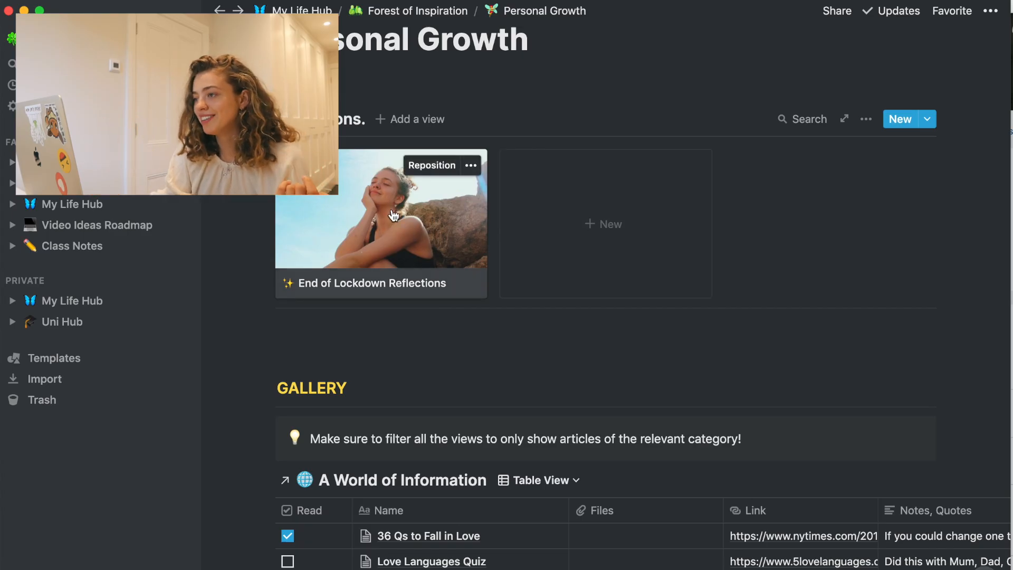
click(219, 11)
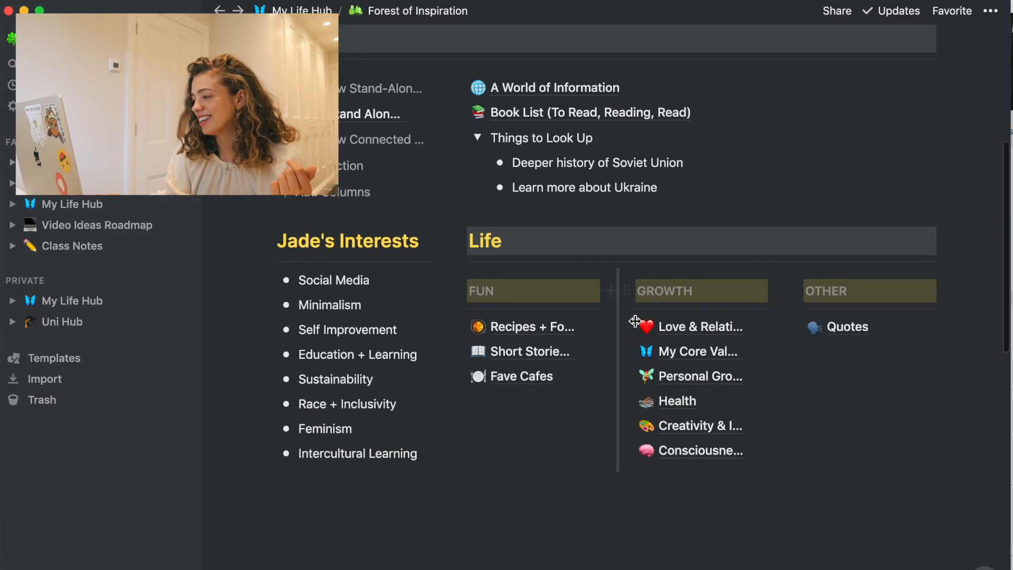
click(844, 326)
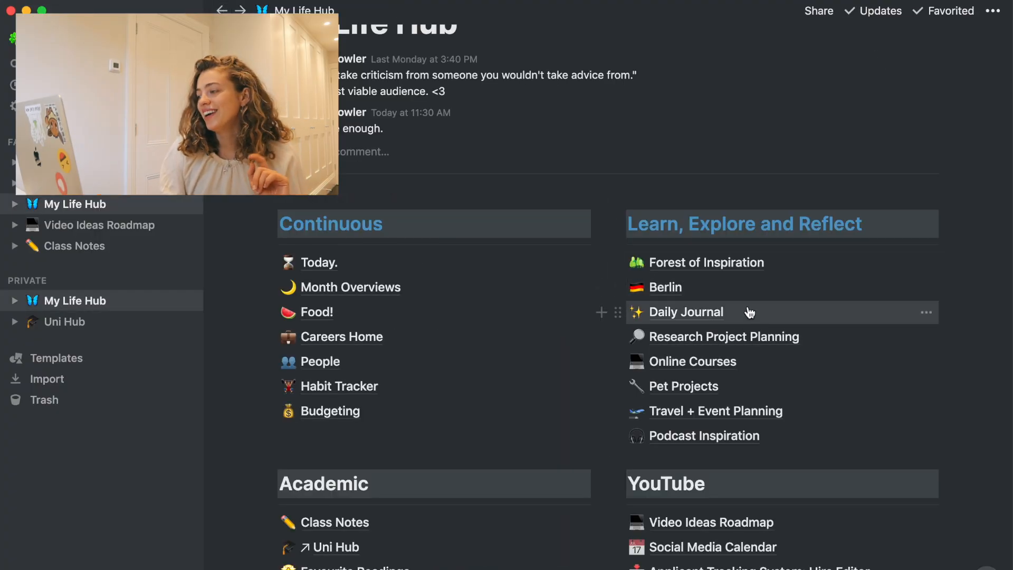
- Create a Daily Journal entry from the "Reflection Prompt - Casual Magic" template titled "Filming Notion video (can you believe it!), Berlin Prep"
click(685, 312)
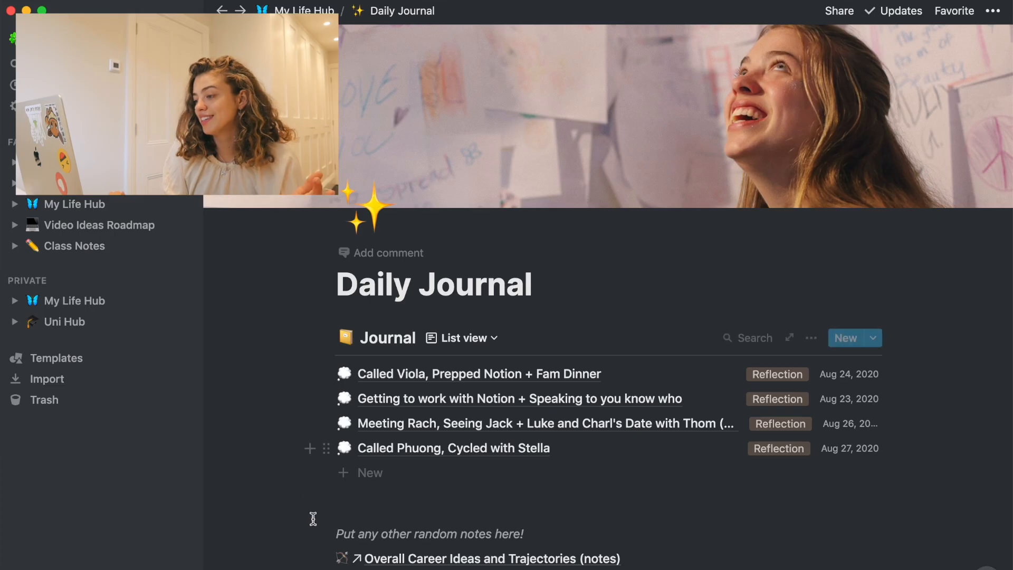
click(414, 473)
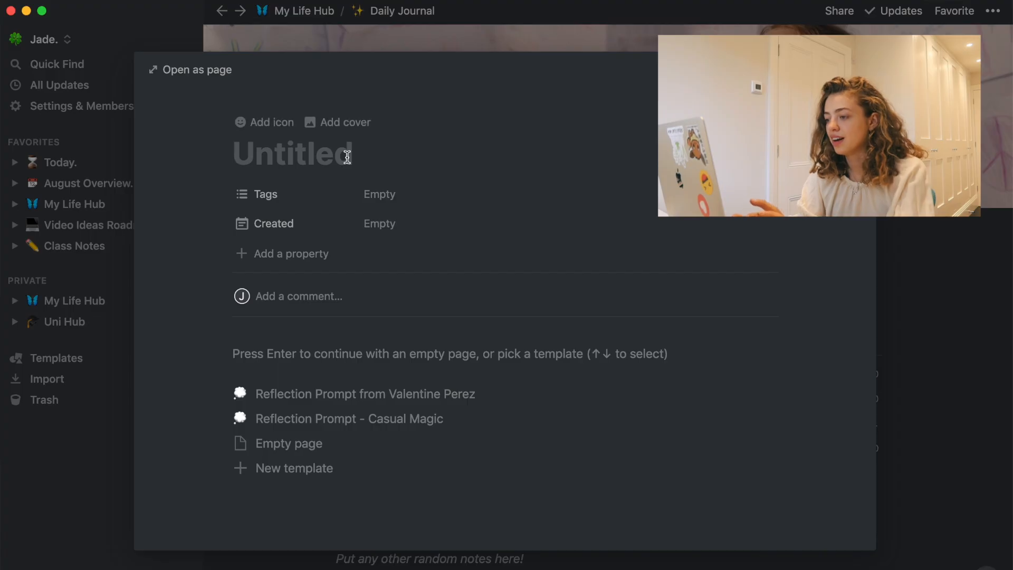
click(408, 422)
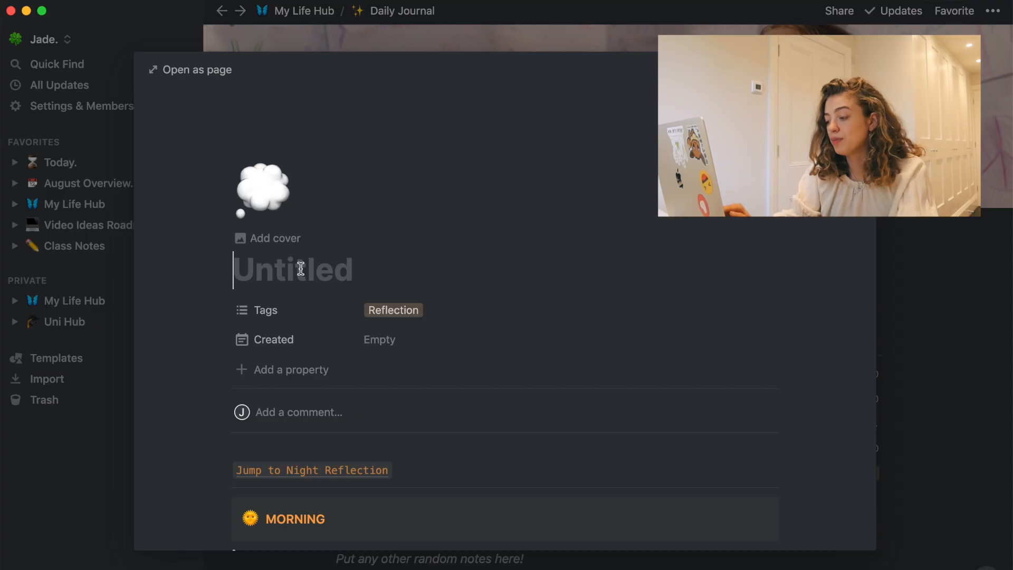
text(Filming Notion video (can)
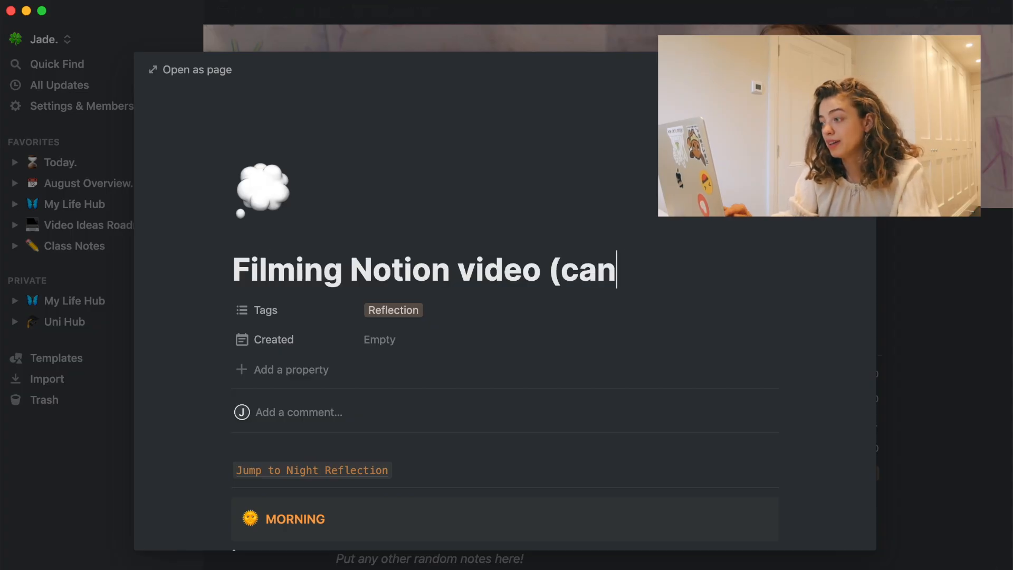
text( you believe it!))
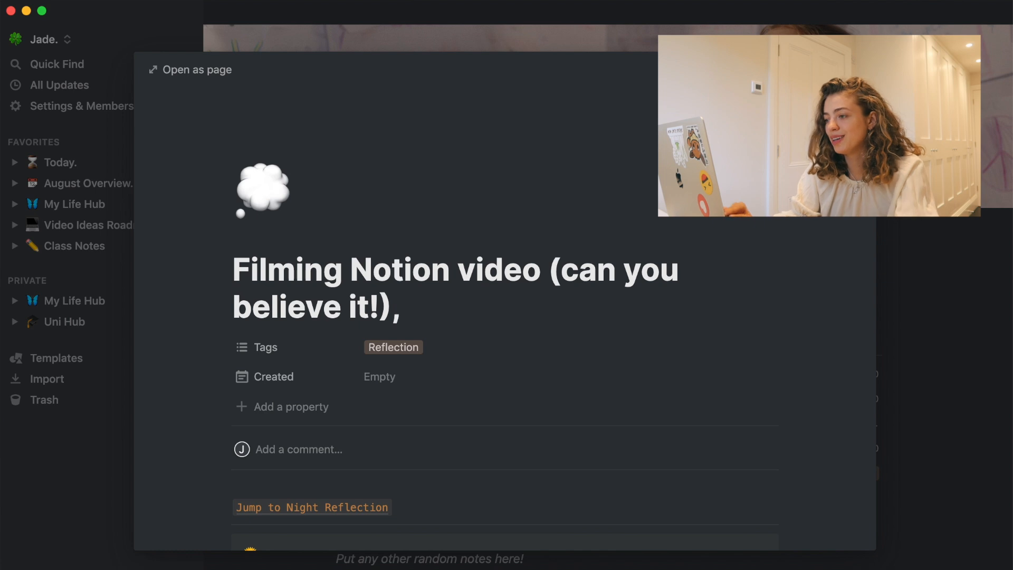
text(, Berlin Prep)
- Replace the Morning prompt with "Filming my Notion setup! What!?" and list the Berlin opportunity, a loved one and "My physical health." as gratitudes
scroll(355, 266, down, 5)
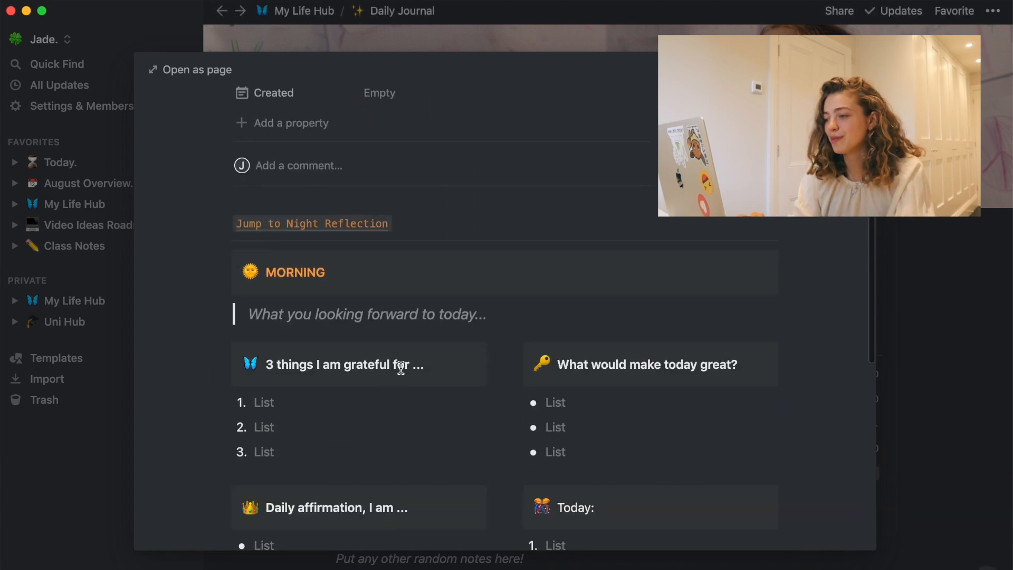
drag(526, 317, 247, 315)
text(Fi)
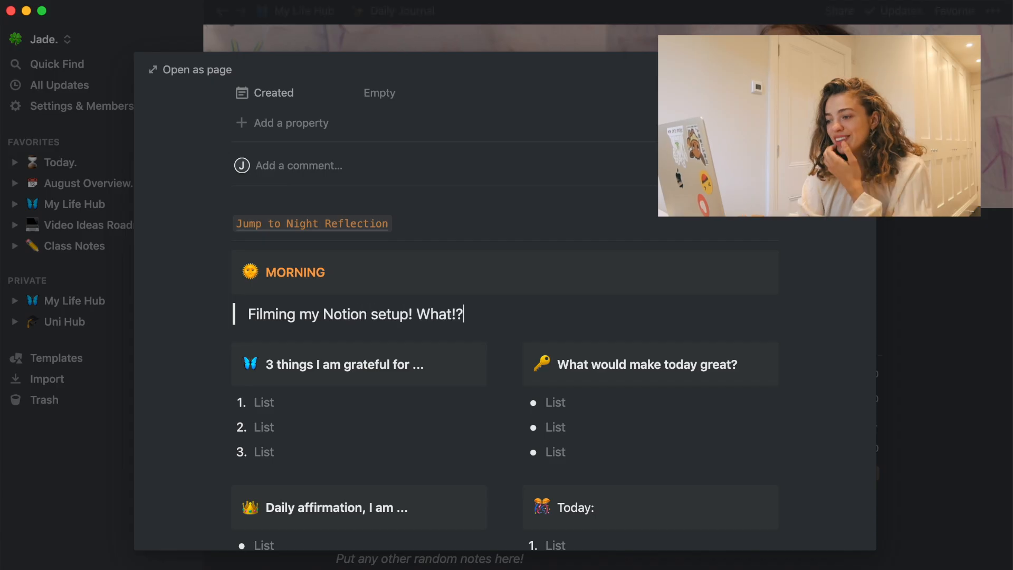
click(349, 400)
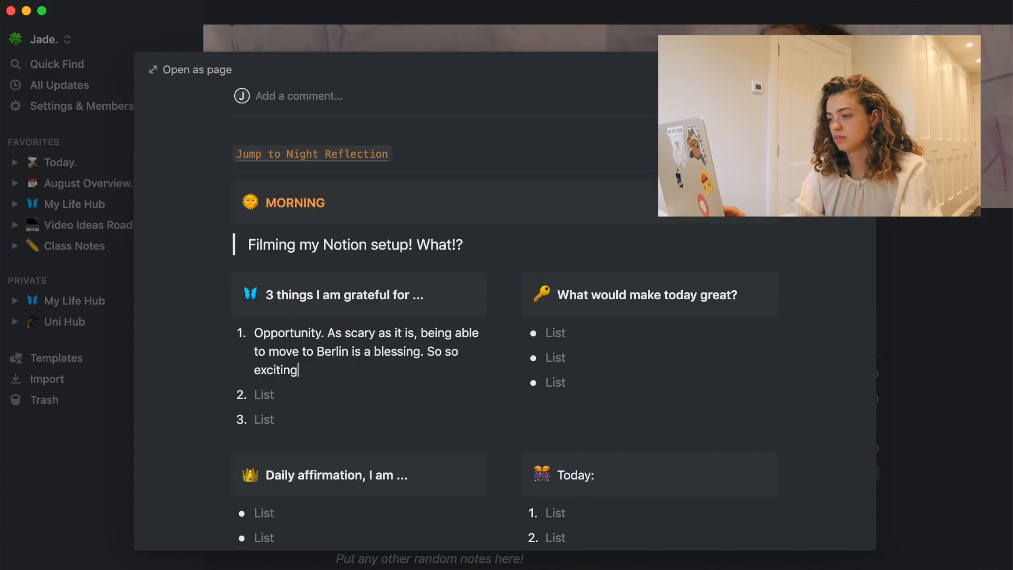
text(lth.)
- Under "What would make today great?", list "If I feel more on top of Berlin prep.", "Go on a walk/bike ride" and "Spend time with Folk"
click(587, 342)
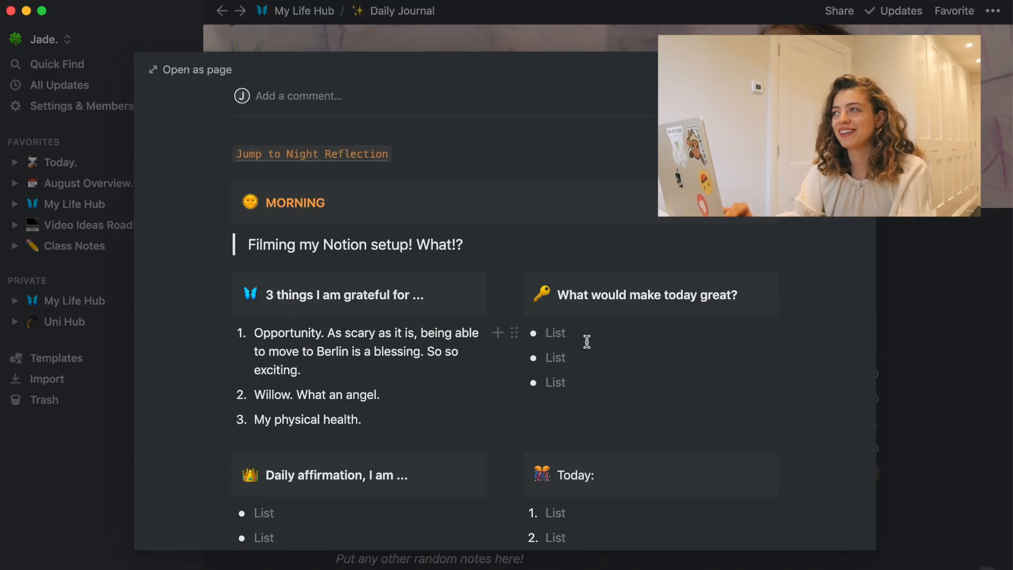
text(If I feel more on top of Berlin prep.)
key(Down)
text(Go on a walk/bike ride)
key(Down)
text(Spend time with Folk)
- List "powerful.", "compassionate." and "radiant." as daily affirmations, and "Film Notion video", "Order outstanding items before Berlin" and "Edit internship video" under Today
scroll(345, 471, down, 1)
click(345, 471)
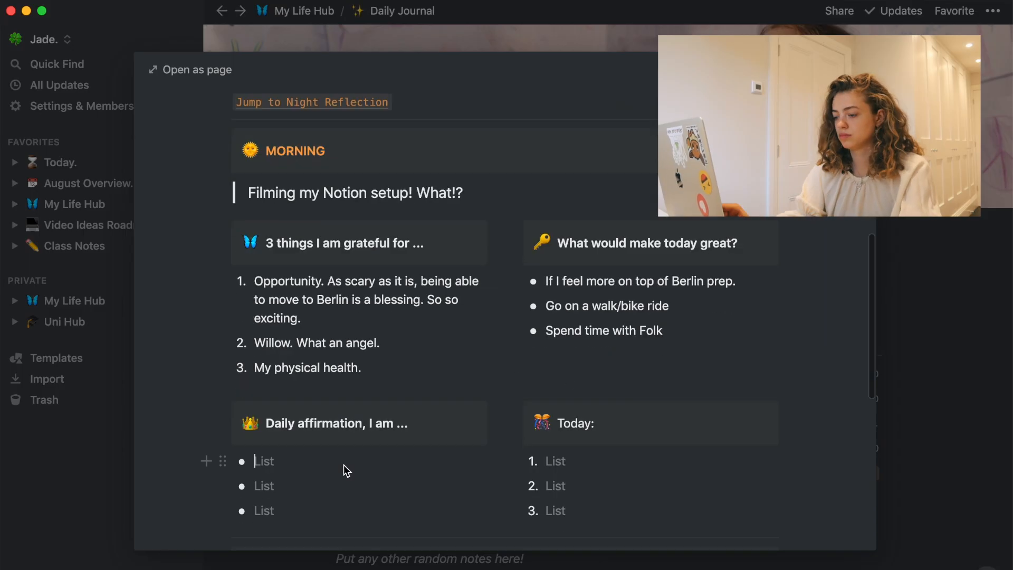
text(powerful.)
text(Order outstanding items before Berlin)
click(576, 507)
text(Edit internship video)
- Clear the "Short story of a moment today ..." prompt text in the entry's Night section
scroll(577, 514, down, 5)
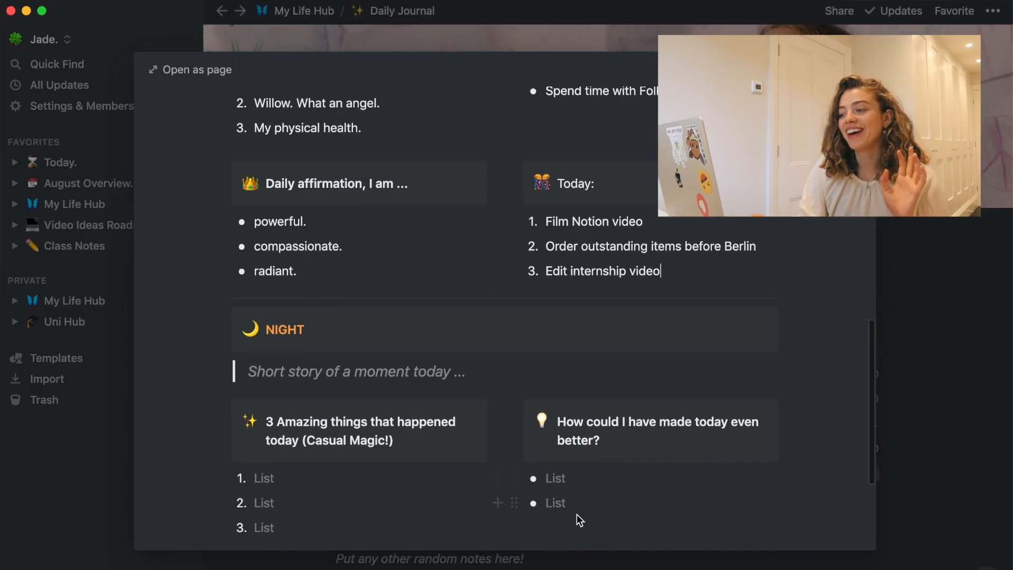
scroll(463, 461, down, 3)
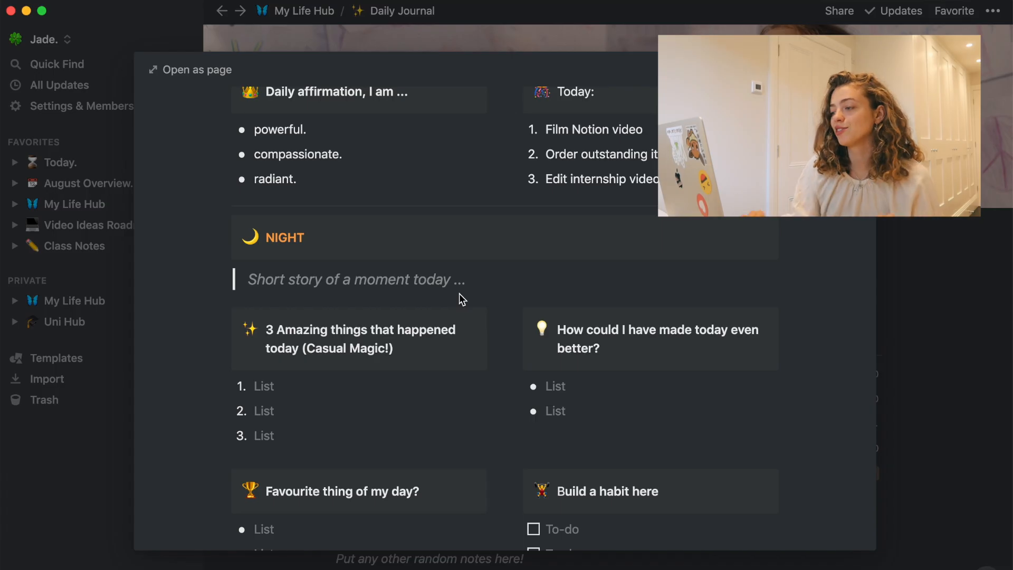
drag(466, 280, 246, 281)
key(BackSpace)
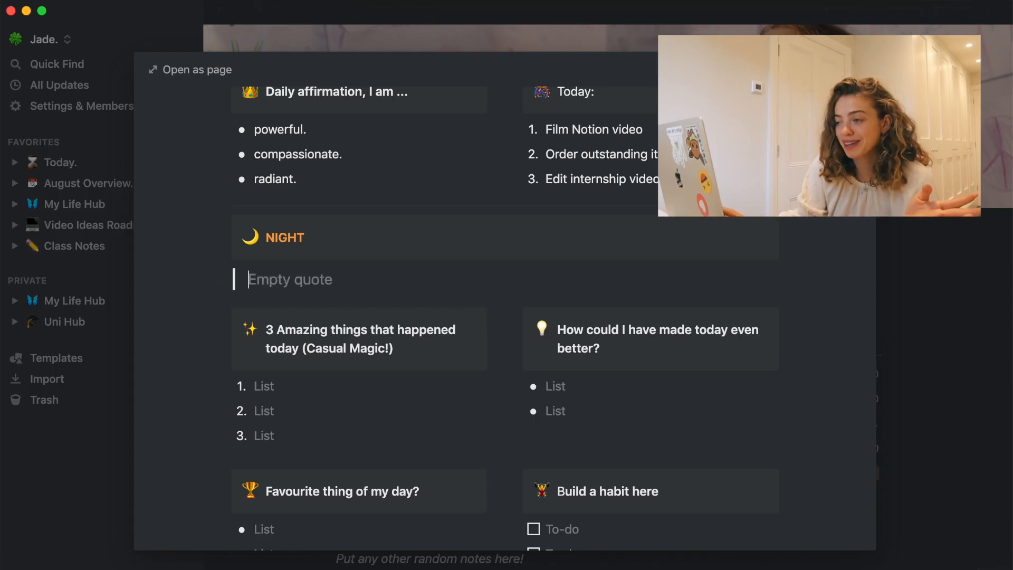
- Review the Night section's remaining reflection and habit prompts, look over the whole journal entry and close it
scroll(407, 410, down, 1)
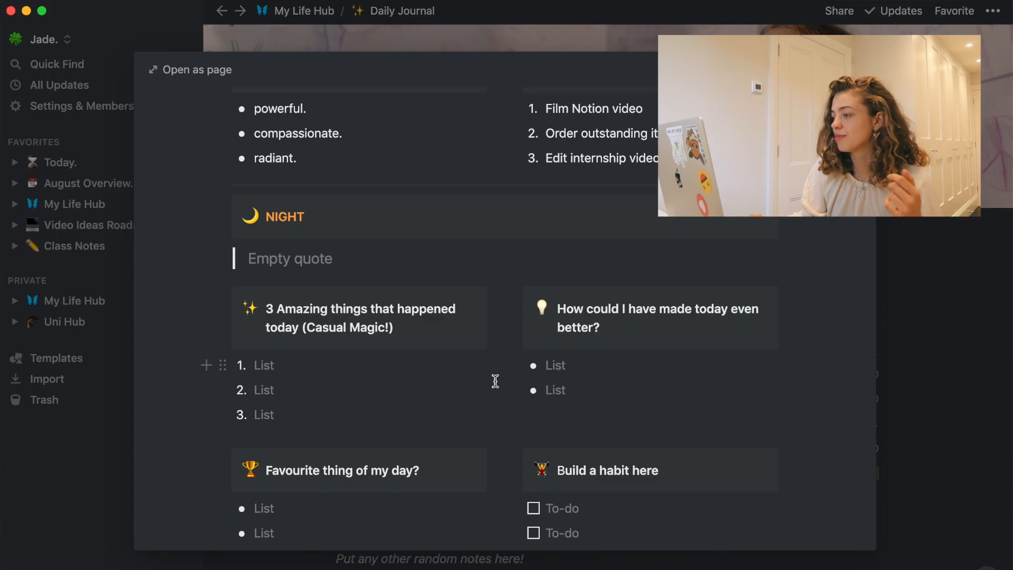
click(583, 363)
scroll(612, 385, down, 2)
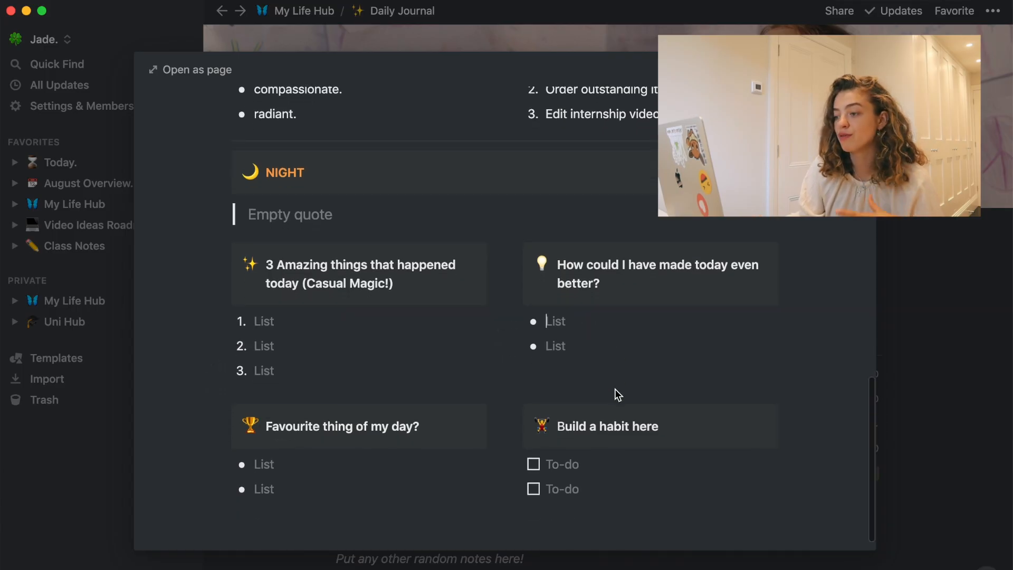
click(281, 471)
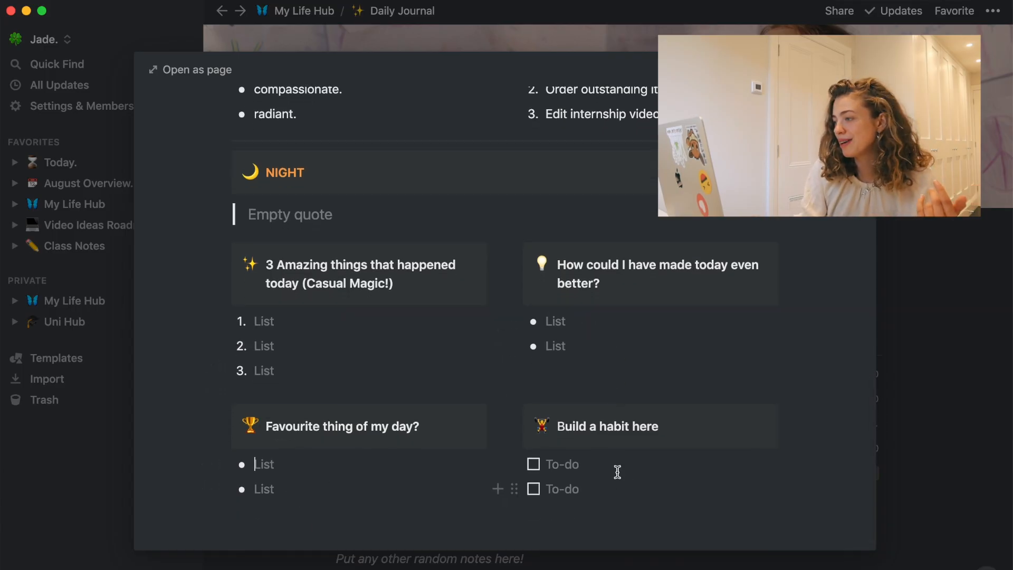
scroll(607, 462, up, 15)
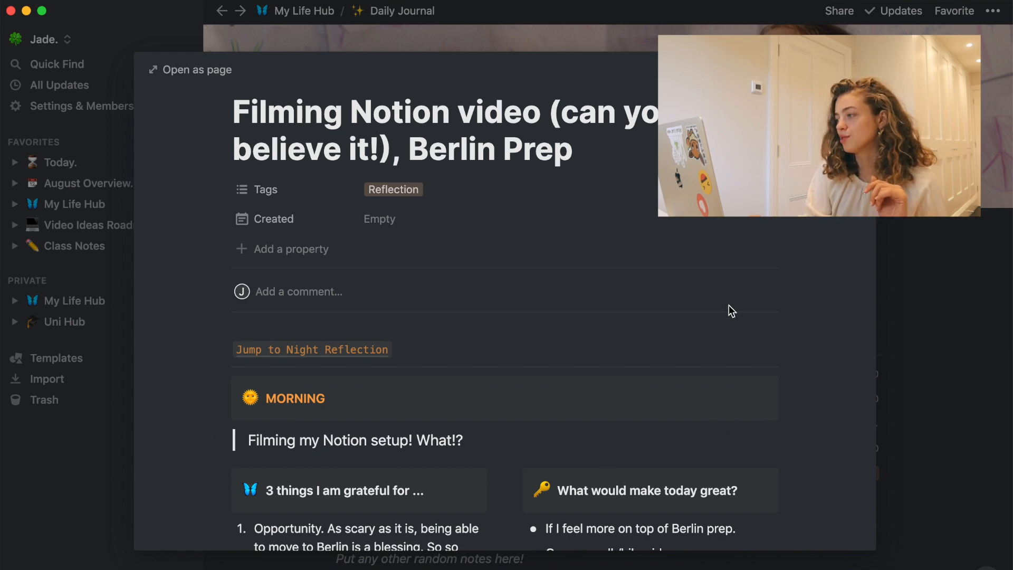
scroll(765, 296, down, 6)
click(963, 233)
- Reopen the "Filming Notion video" journal entry and set its Created date to Aug 28, 2020
scroll(739, 351, down, 2)
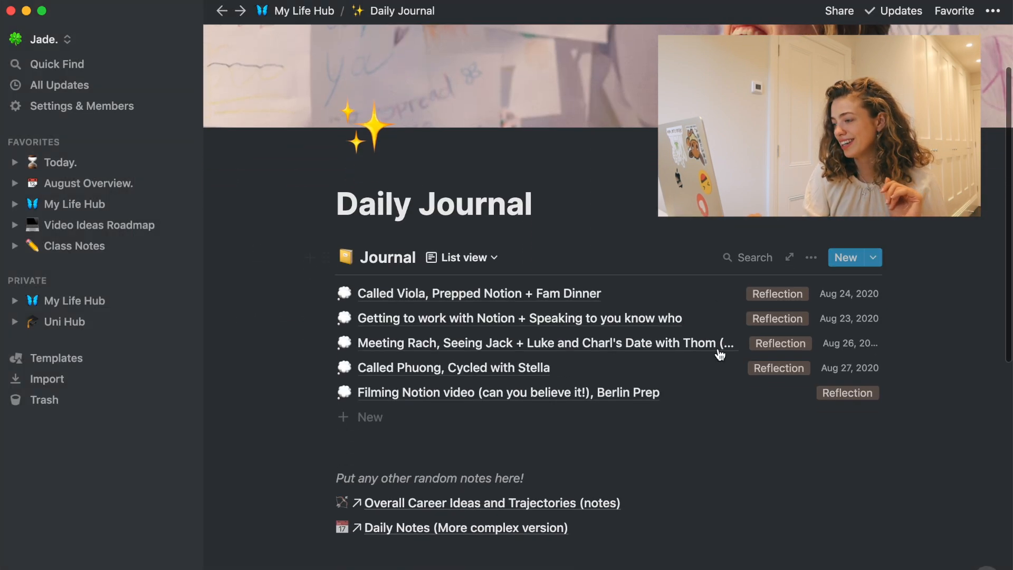
click(395, 385)
click(394, 385)
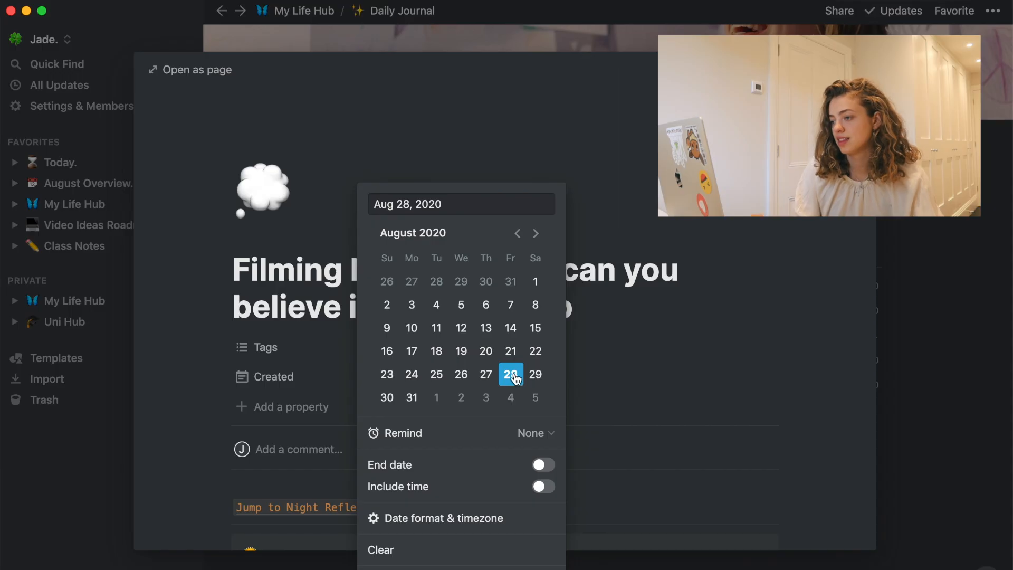
click(676, 364)
- Return to My Life Hub and open the Pet Projects page to examine its table columns
click(88, 183)
click(82, 210)
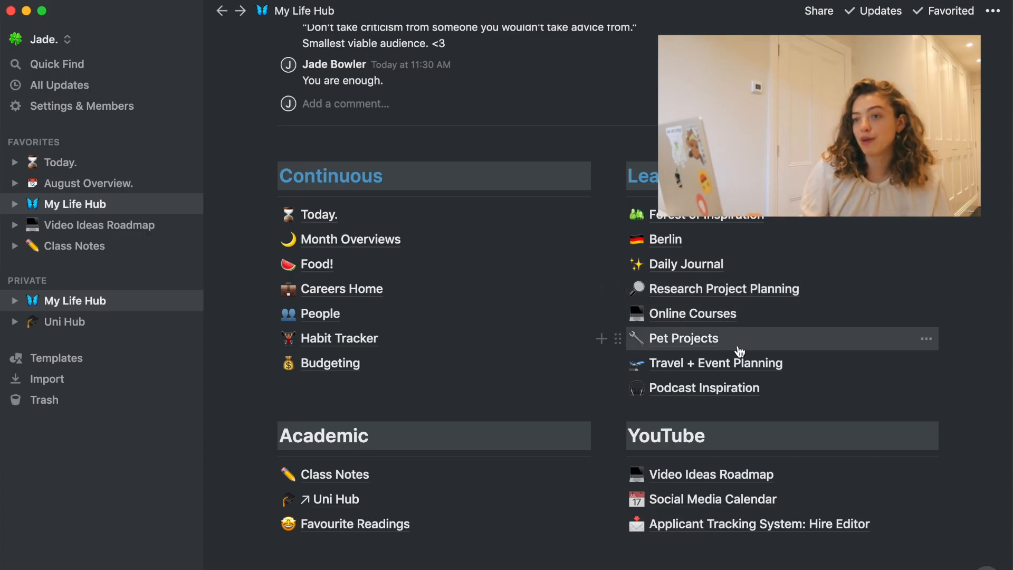
click(684, 338)
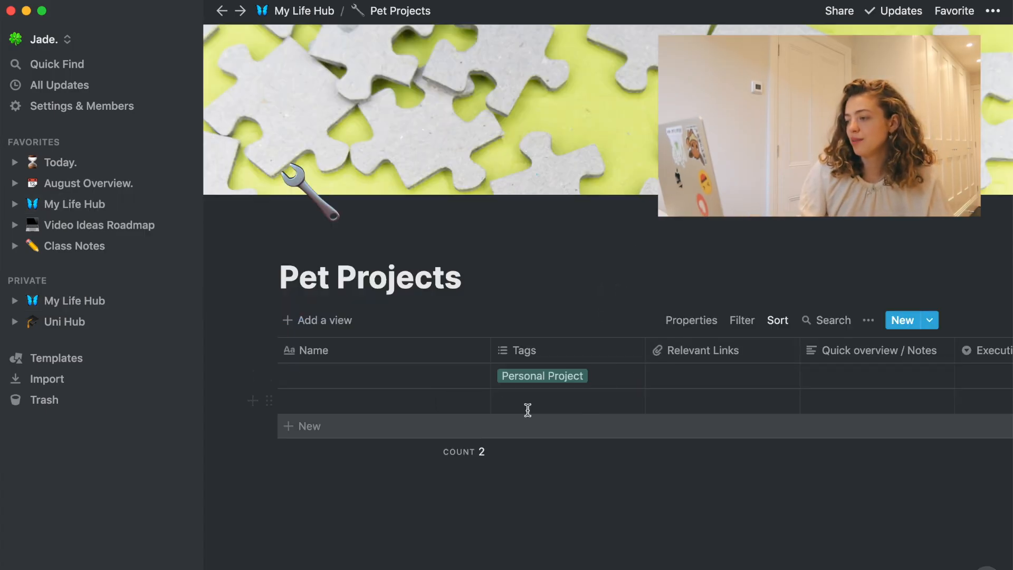
scroll(578, 381, right, 10)
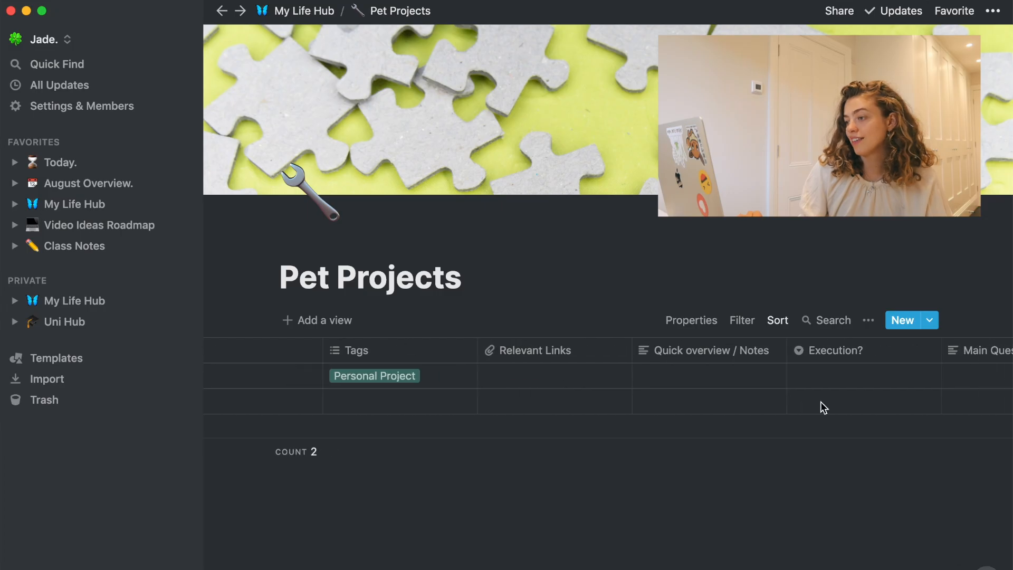
- Return to My Life Hub and open Online Courses to review the Desired Skills list and the Online Course Notes table
click(225, 18)
click(742, 321)
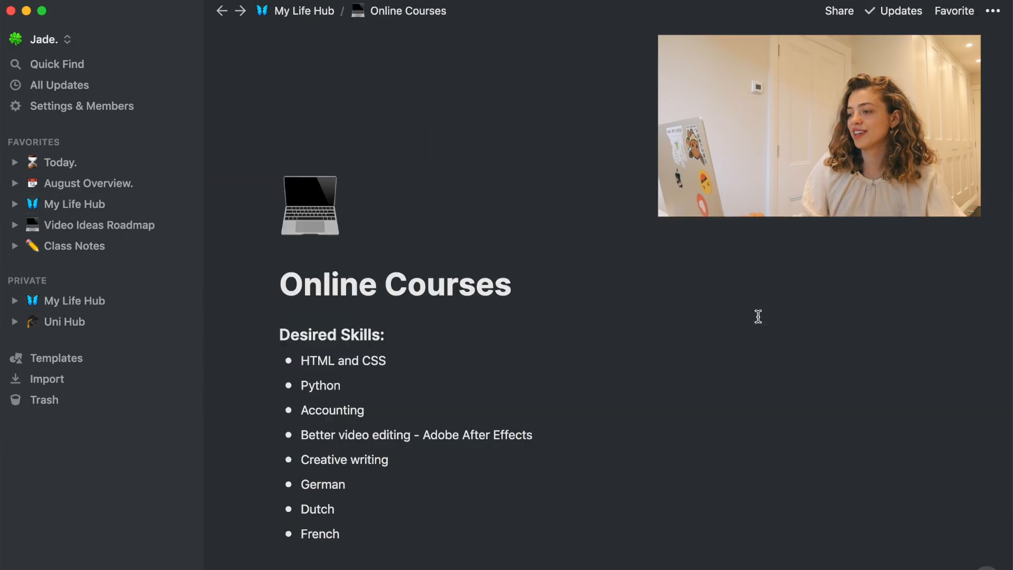
scroll(475, 369, down, 1)
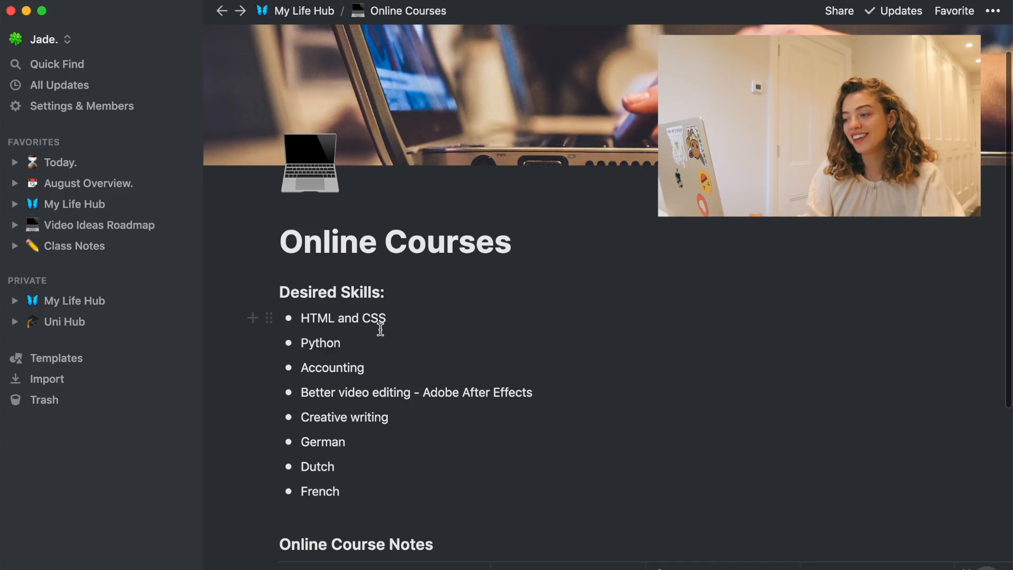
scroll(379, 328, down, 3)
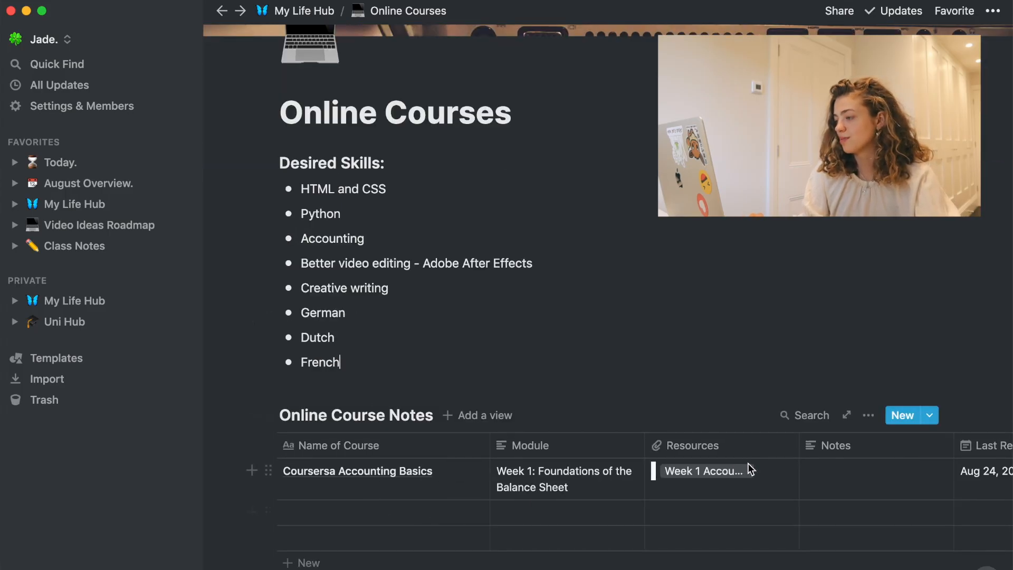
scroll(748, 463, right, 5)
scroll(581, 483, left, 5)
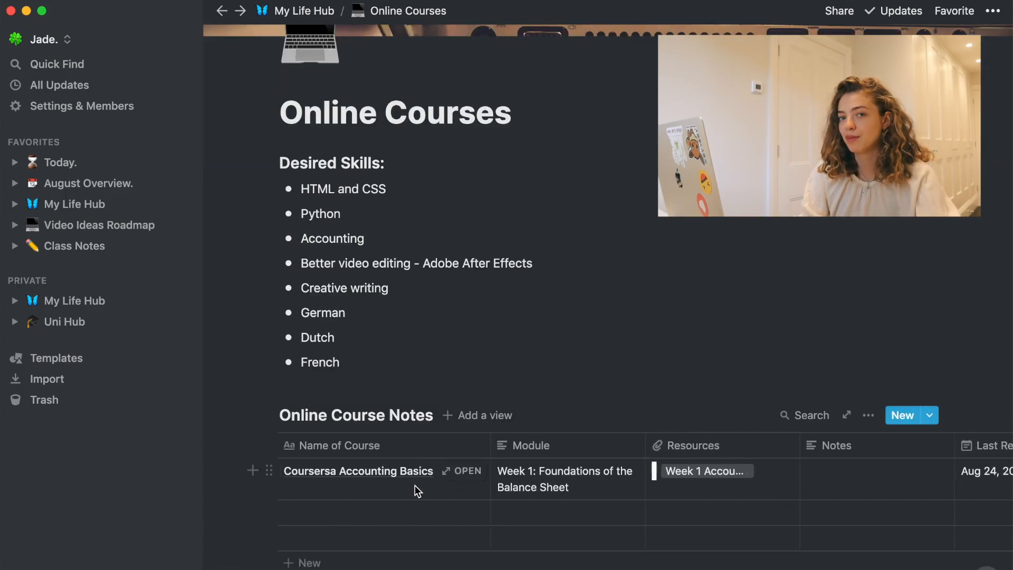
- Go back to My Life Hub and open Travel + Event Planning to examine the Upcoming table's flight and trip columns
click(221, 11)
click(758, 338)
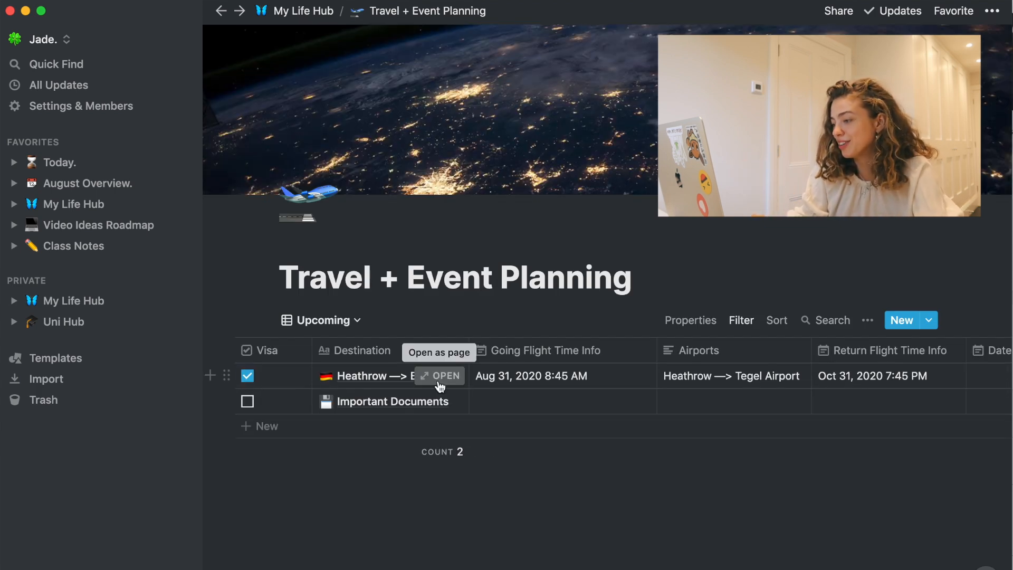
scroll(440, 387, right, 5)
scroll(615, 430, right, 8)
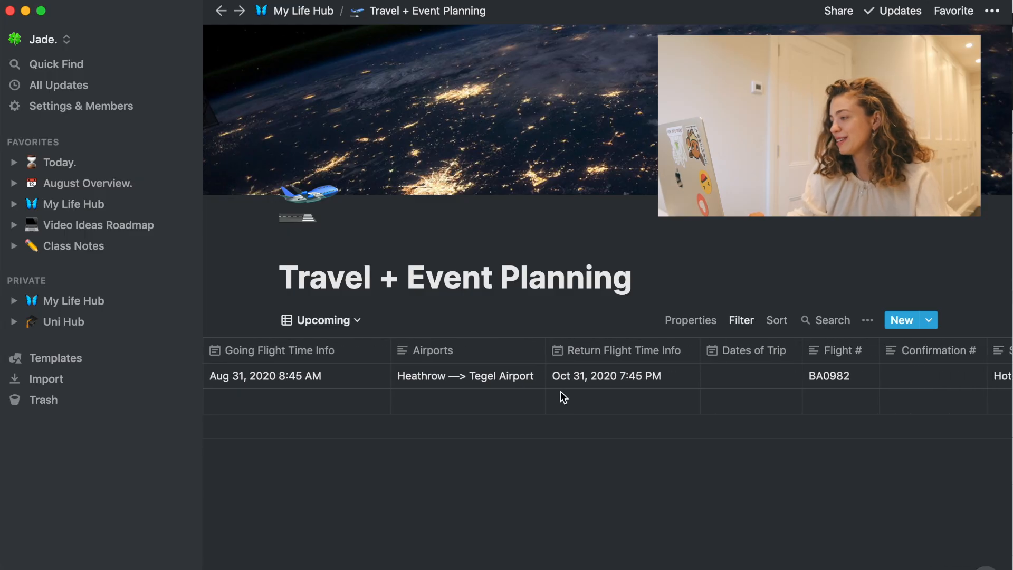
scroll(863, 449, left, 13)
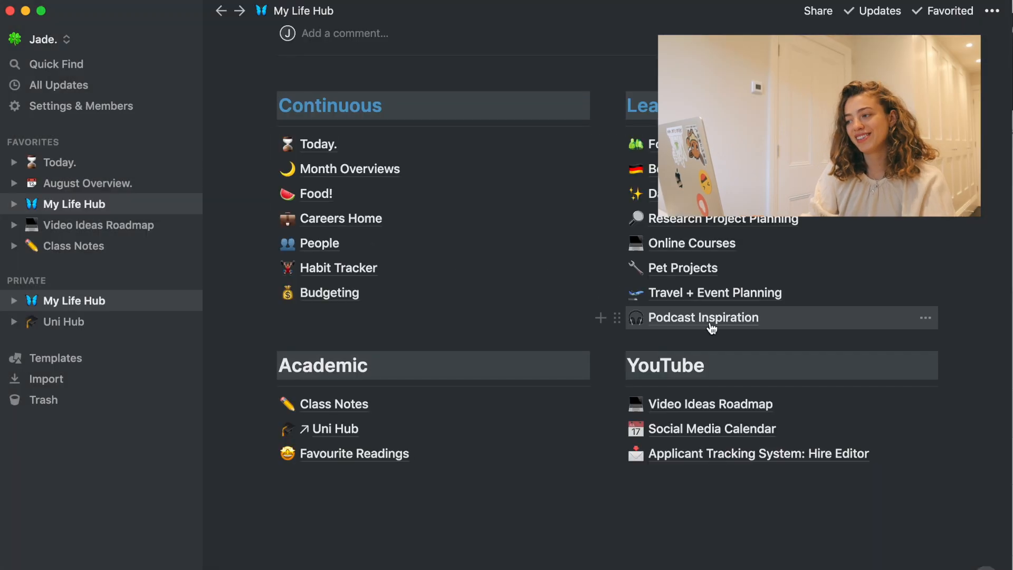
- Open Podcast Inspiration, look into the "Akimbo - is Seth real?" entry and review the table's link, notes and theme columns
click(712, 328)
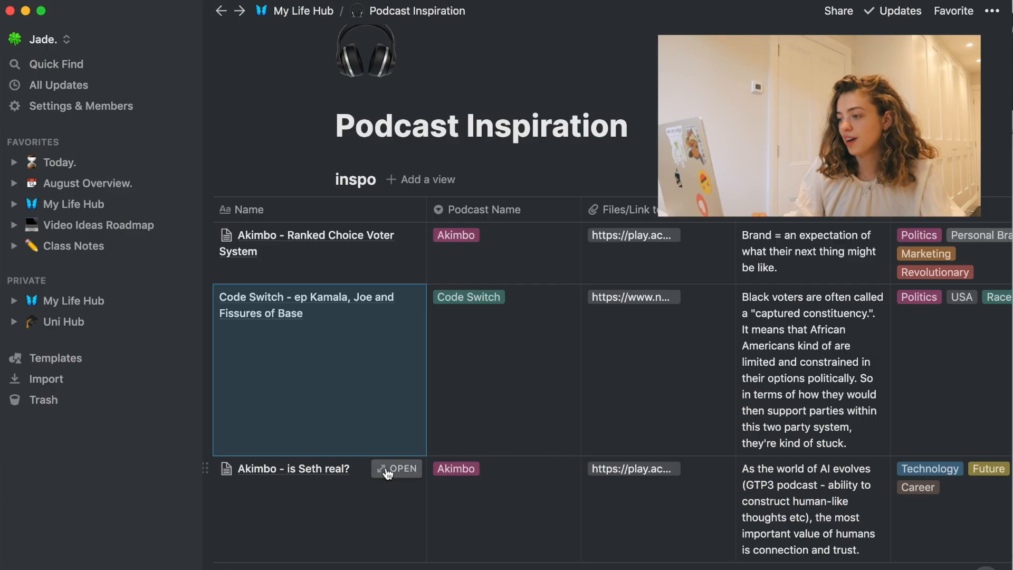
click(387, 471)
key(Escape)
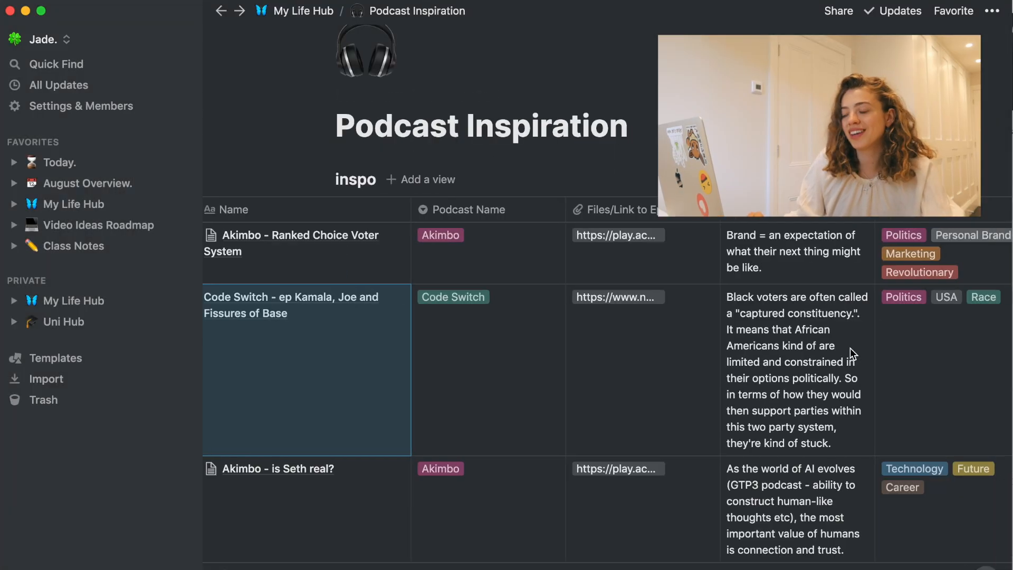
scroll(850, 347, right, 3)
scroll(755, 339, up, 1)
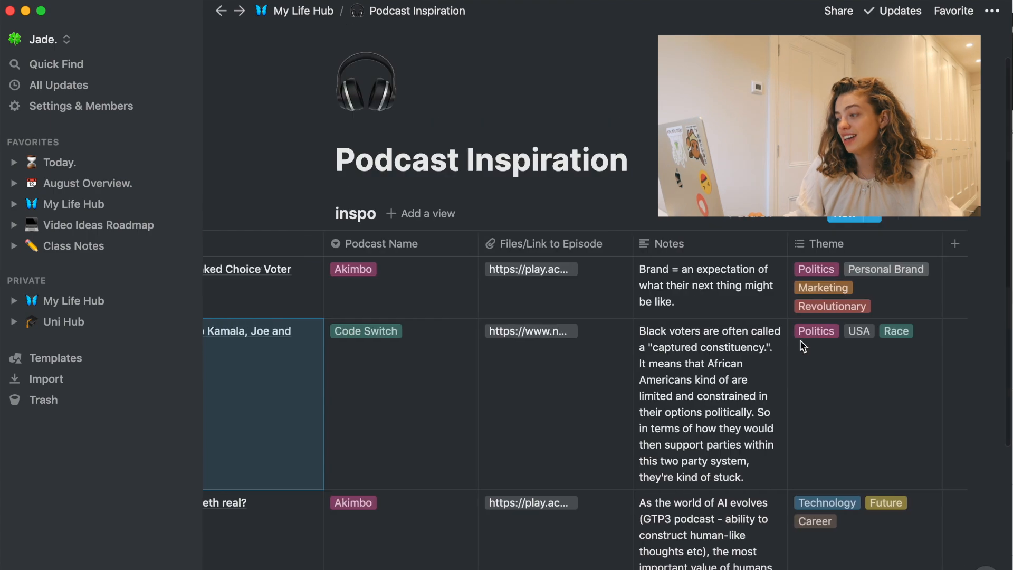
click(593, 349)
key(Escape)
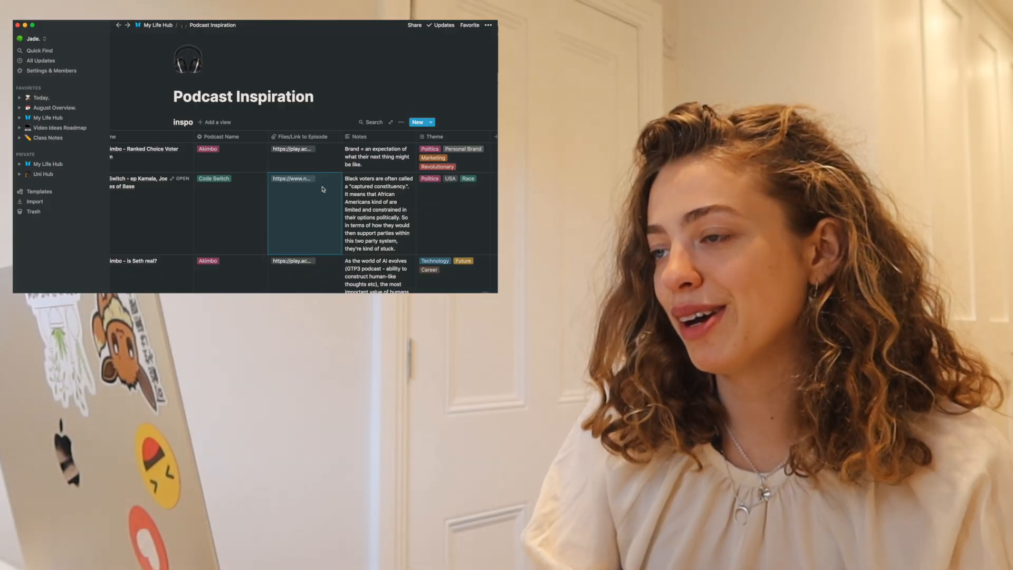
- Return to My Life Hub and open the Video Ideas Roadmap board
click(153, 26)
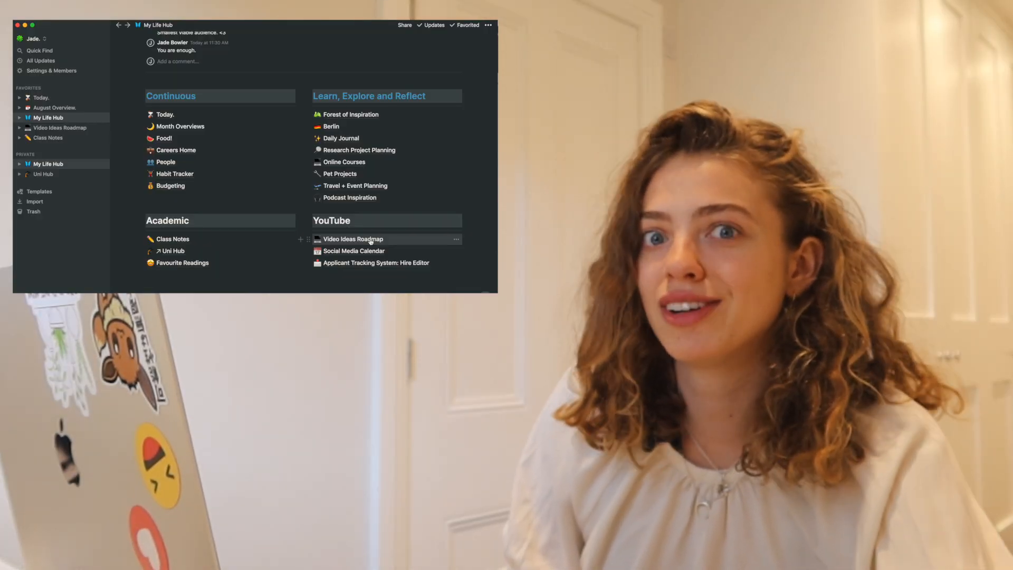
click(371, 240)
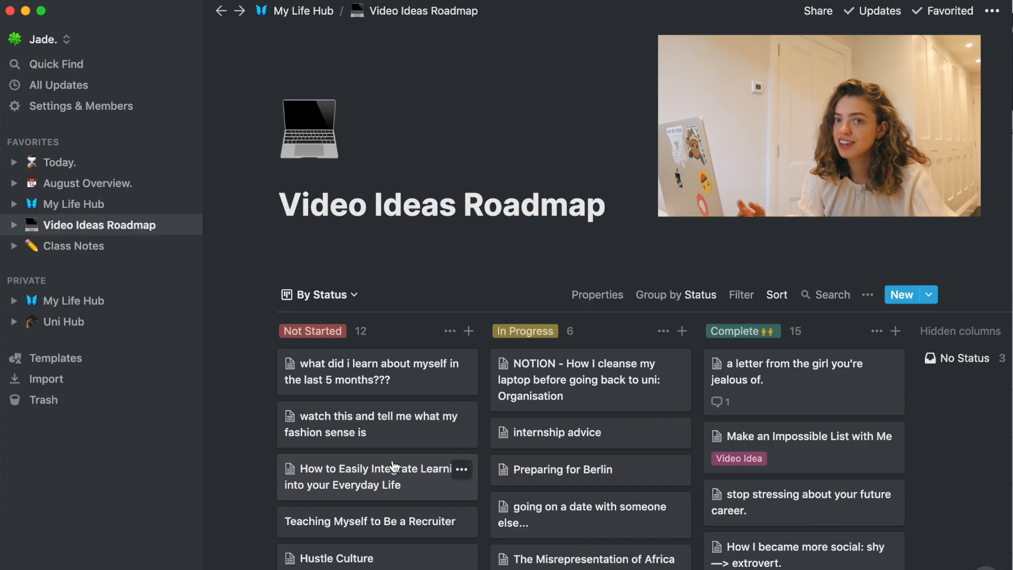
- Try moving the fashion sense card to In Progress and the NOTION card to Complete, returning each to its original column
drag(417, 401, 385, 397)
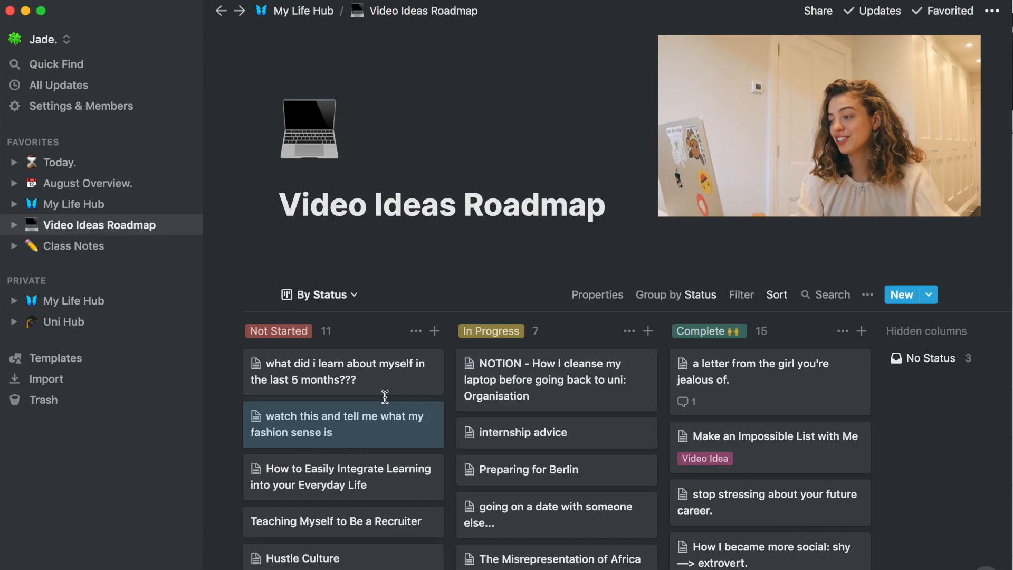
drag(347, 443, 344, 422)
scroll(574, 452, down, 1)
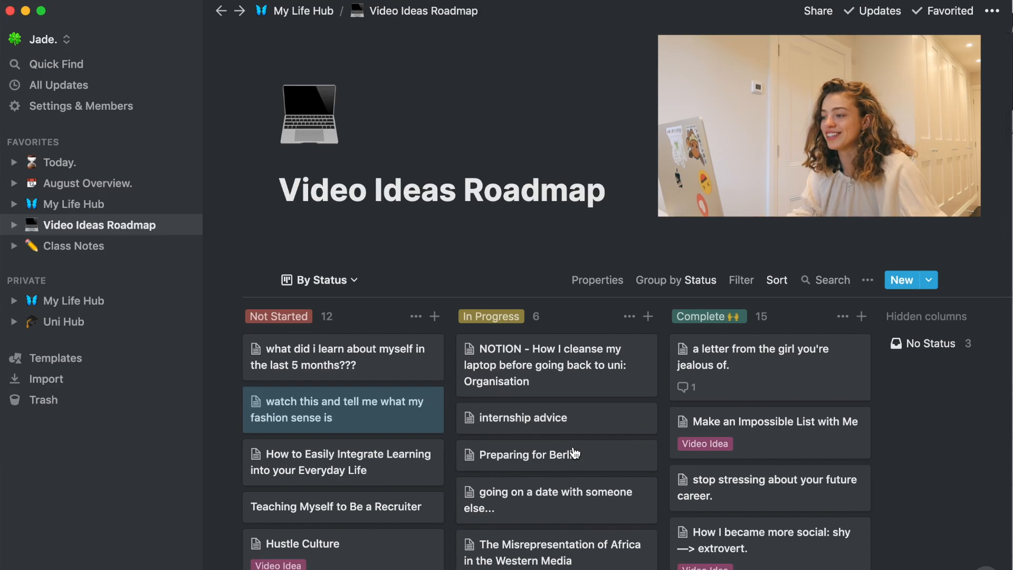
drag(574, 293, 549, 274)
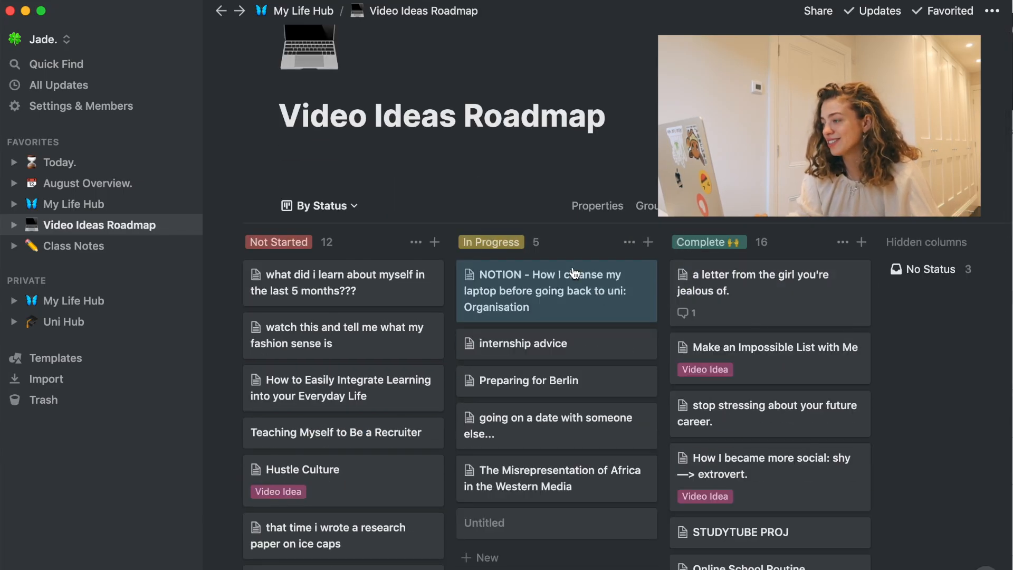
- Look through the Complete column, read the script in "a letter from the girl you're jealous of" and close it
scroll(789, 383, down, 4)
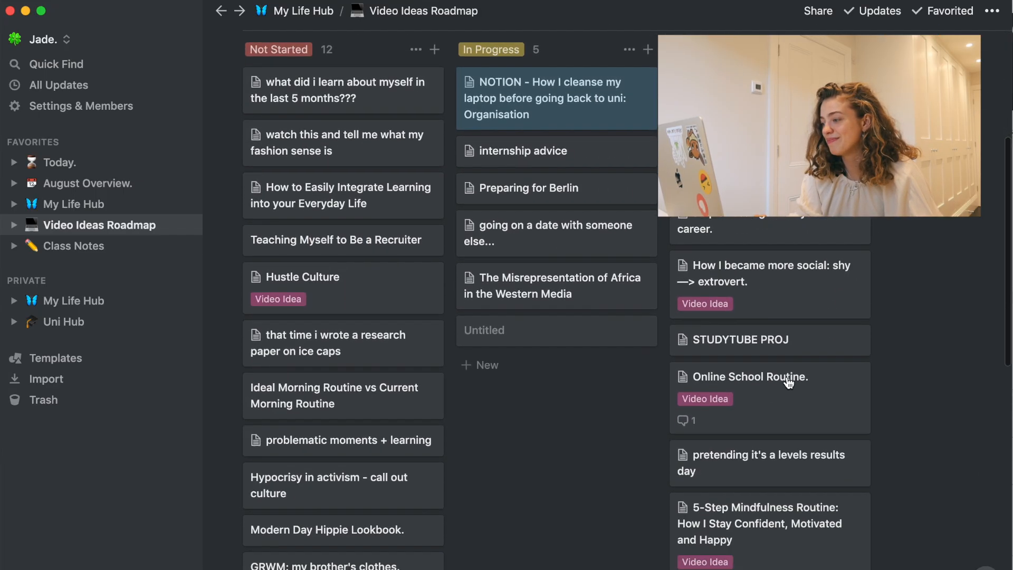
scroll(789, 383, down, 8)
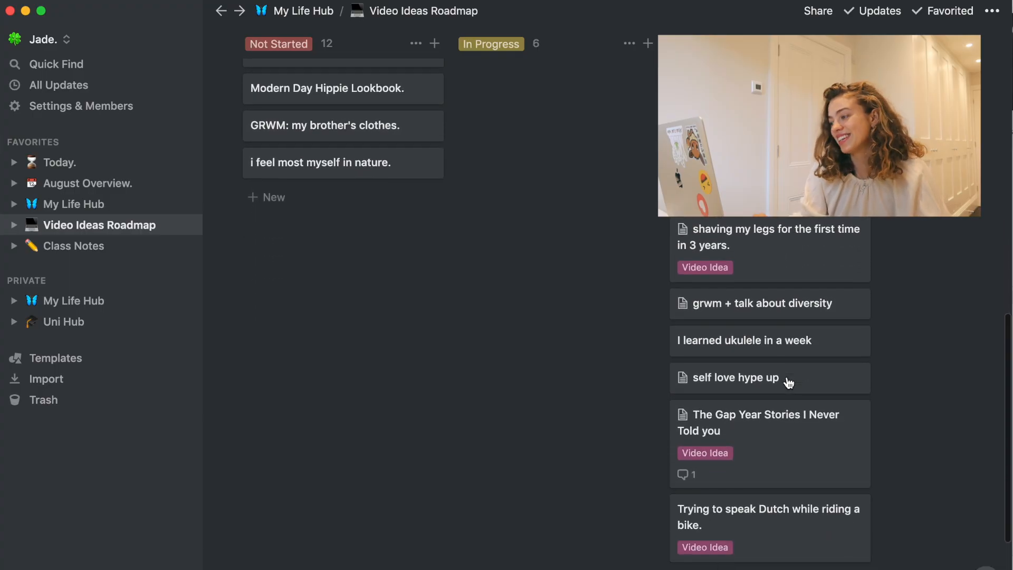
click(788, 381)
scroll(698, 333, down, 5)
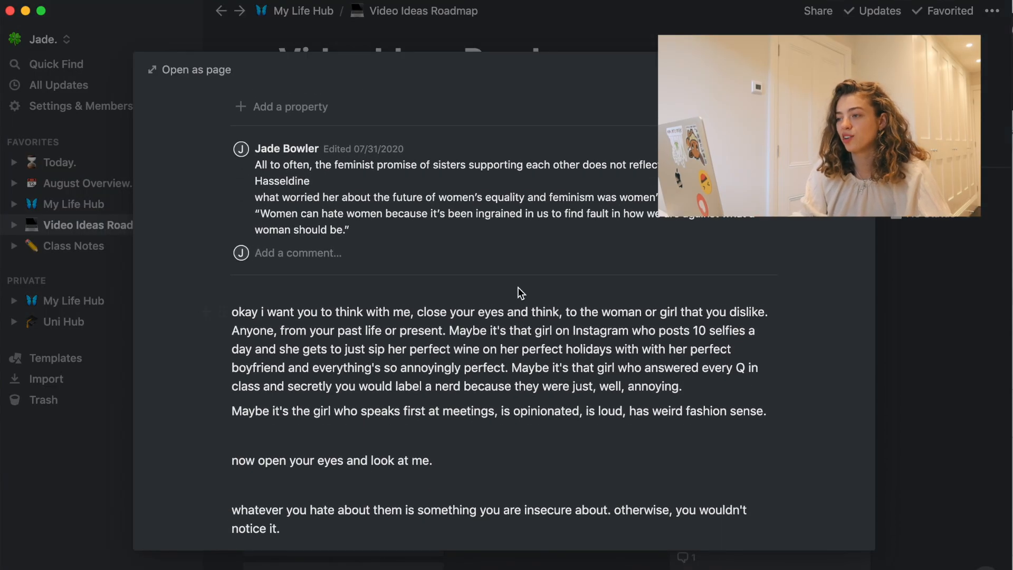
scroll(496, 284, down, 5)
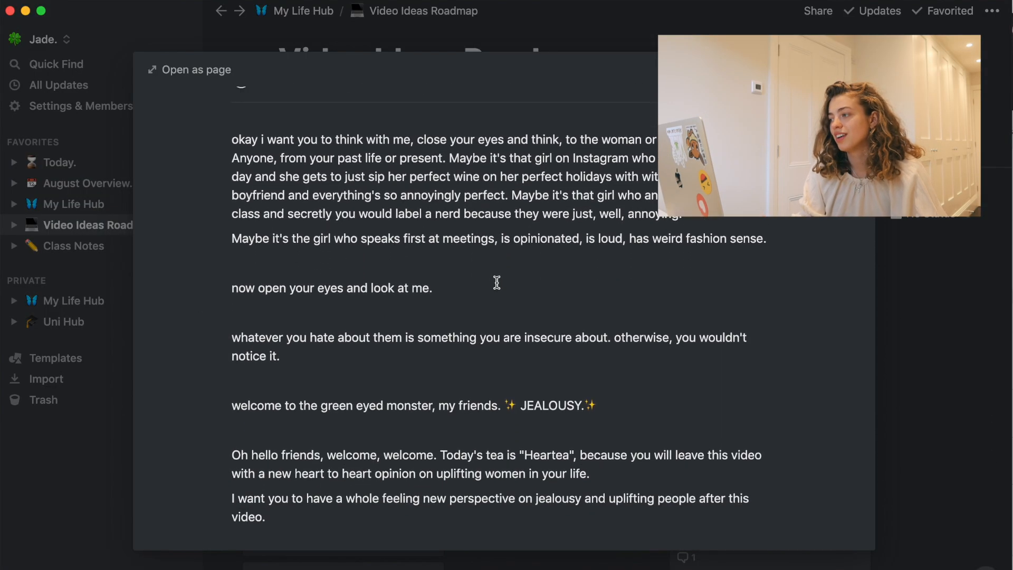
scroll(496, 283, down, 12)
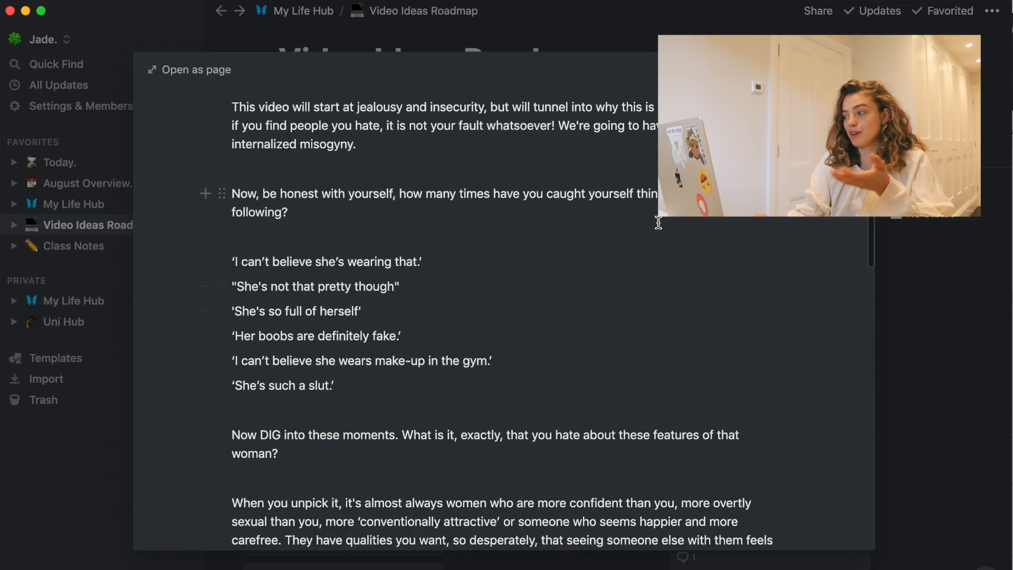
scroll(658, 222, down, 10)
click(924, 365)
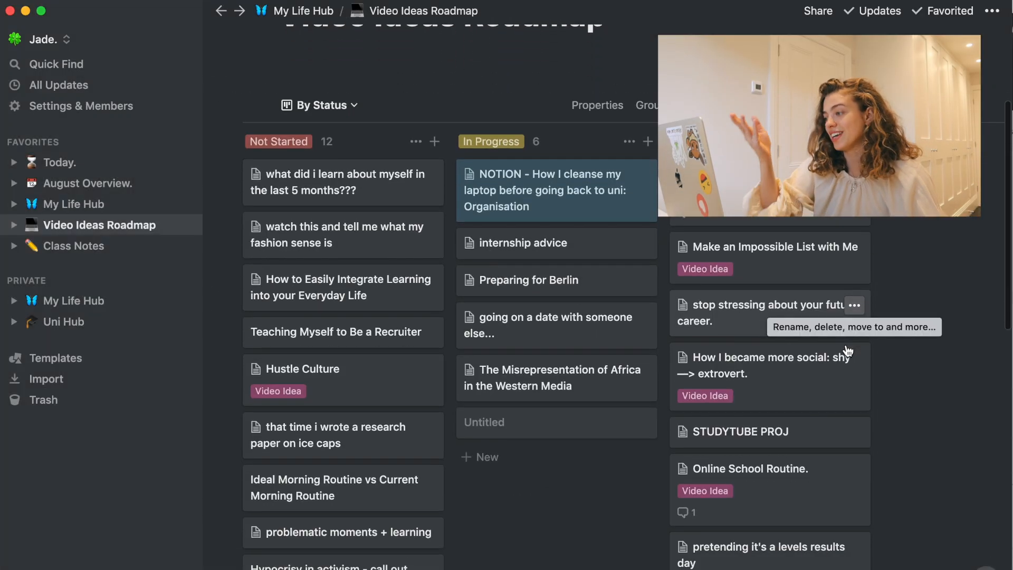
- Open the "stop stressing about your future career." card, read through its script and return to the roadmap board
scroll(848, 351, down, 2)
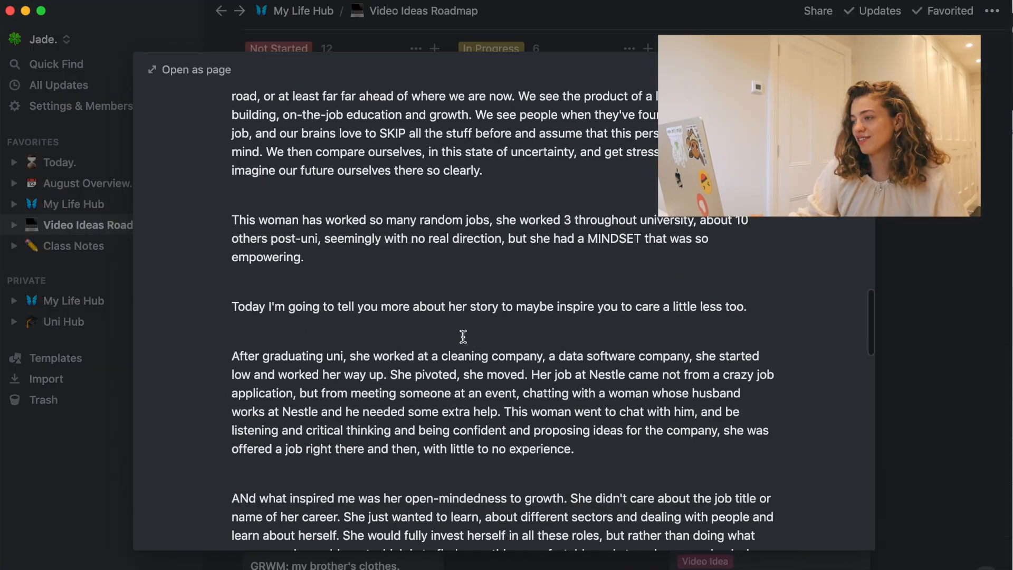
scroll(463, 337, down, 14)
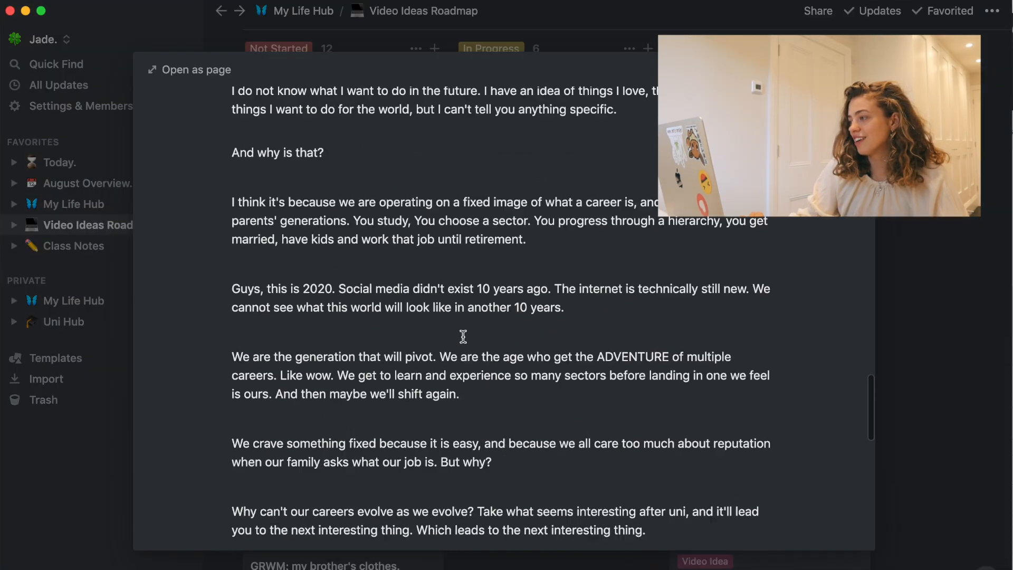
scroll(464, 336, down, 10)
click(916, 243)
scroll(839, 403, up, 5)
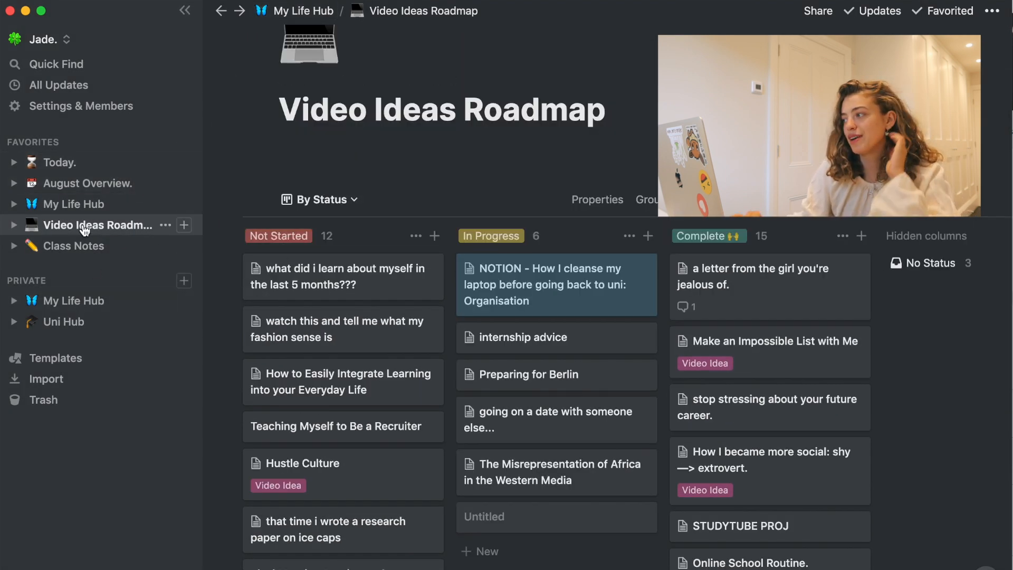
- Go back to My Life Hub and open the Social Media Calendar to look over the August 2020 month view
key(super+bracketleft)
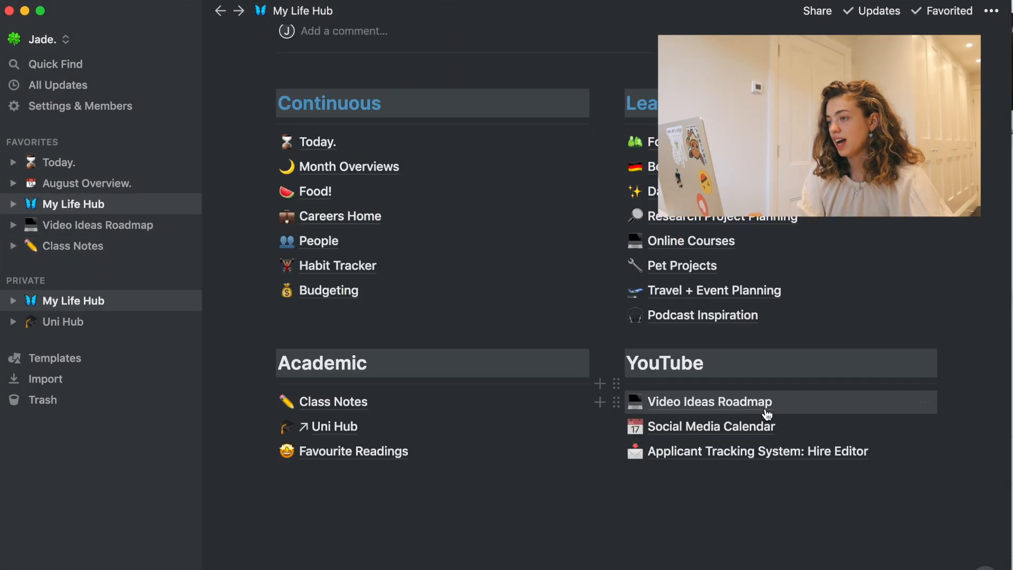
click(766, 437)
scroll(479, 341, down, 5)
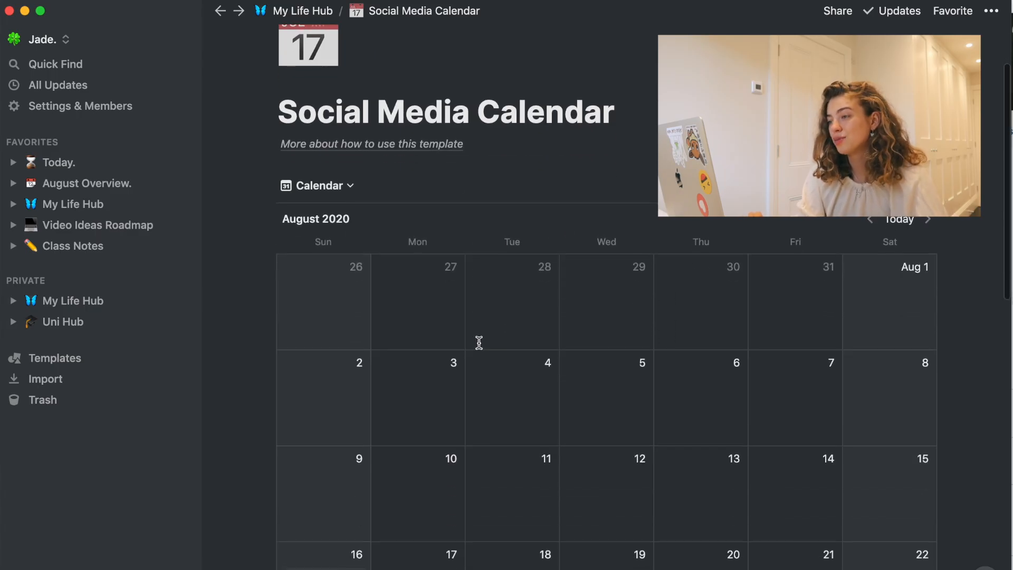
scroll(482, 347, down, 3)
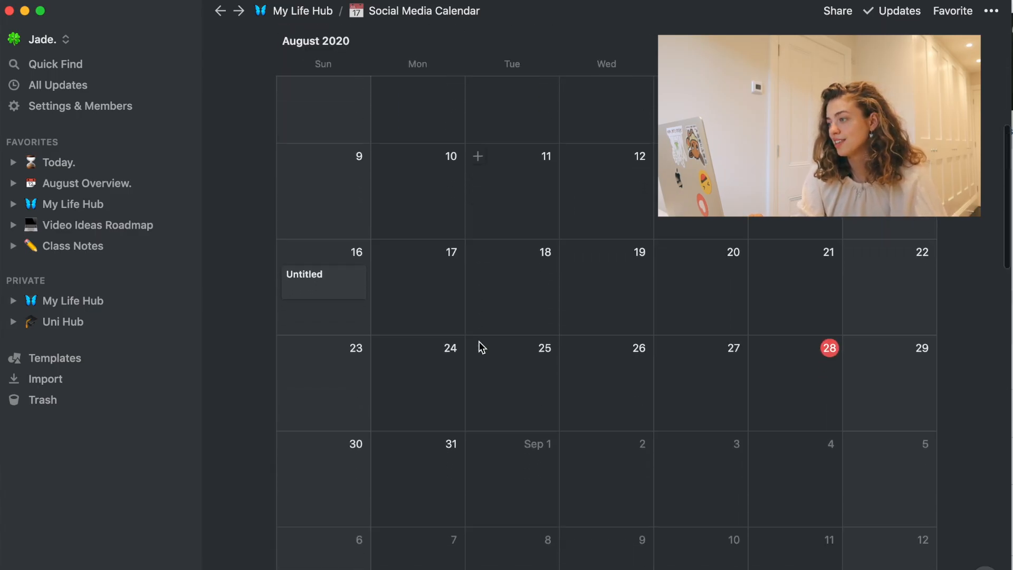
scroll(482, 346, up, 5)
scroll(479, 341, up, 2)
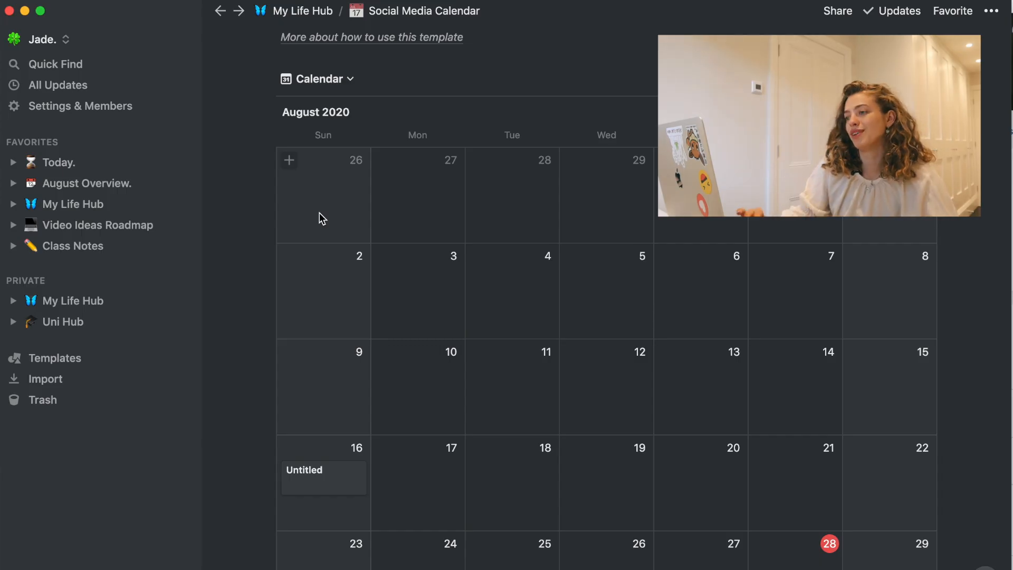
scroll(699, 332, up, 1)
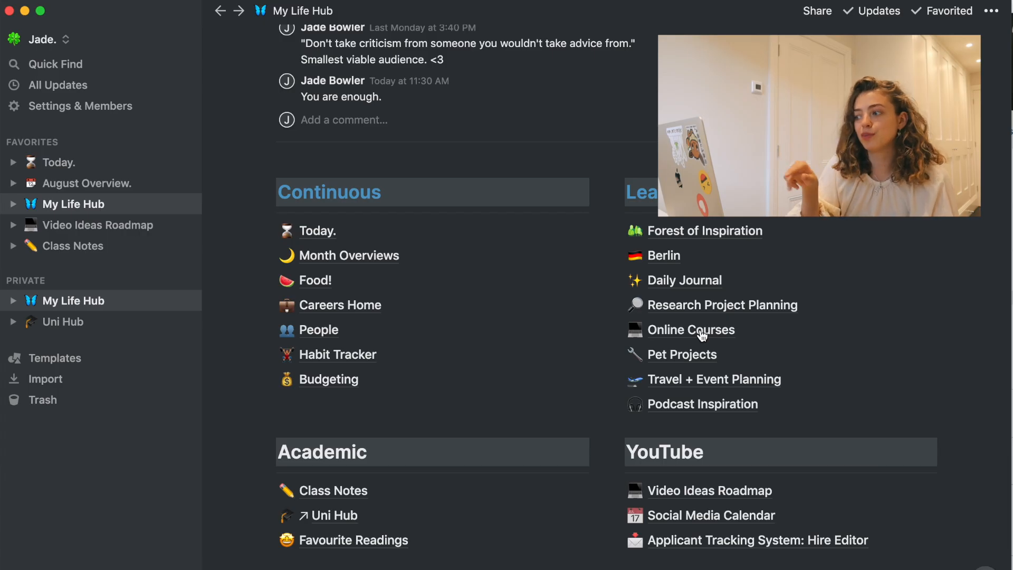
- From My Life Hub, open Applicant Tracking System: Hire Editor, view an applicant's Round 2 entry and close it
scroll(702, 336, down, 1)
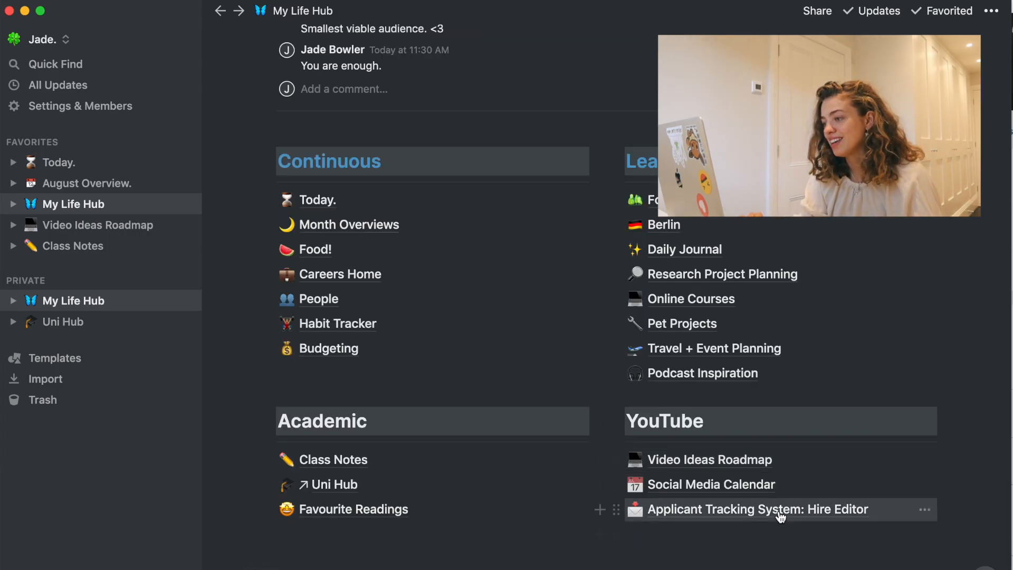
click(776, 510)
scroll(607, 317, down, 4)
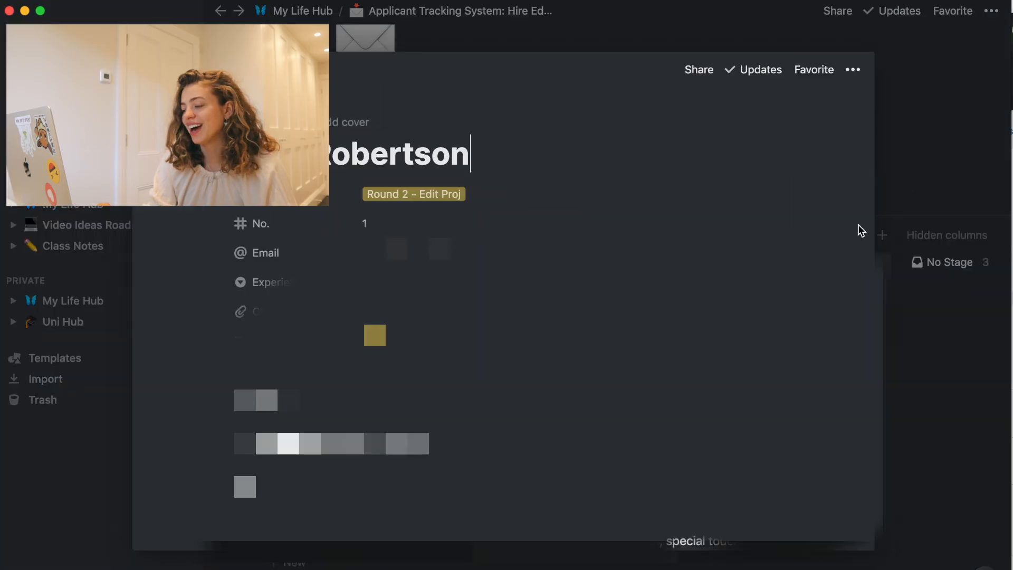
click(904, 185)
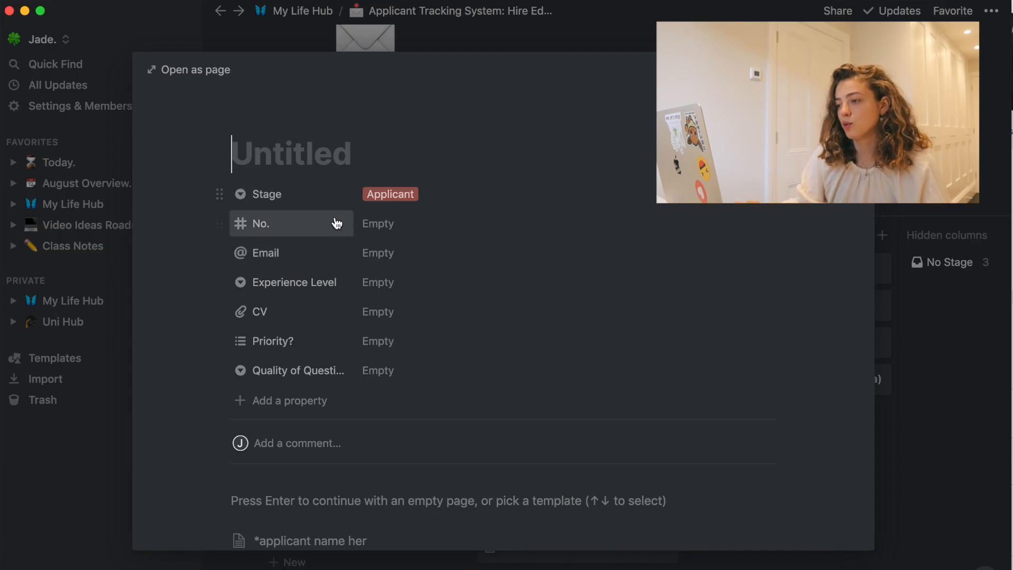
- Set the untitled applicant entry's Stage to Round 2 - Edit Proj and open its No. field
click(422, 191)
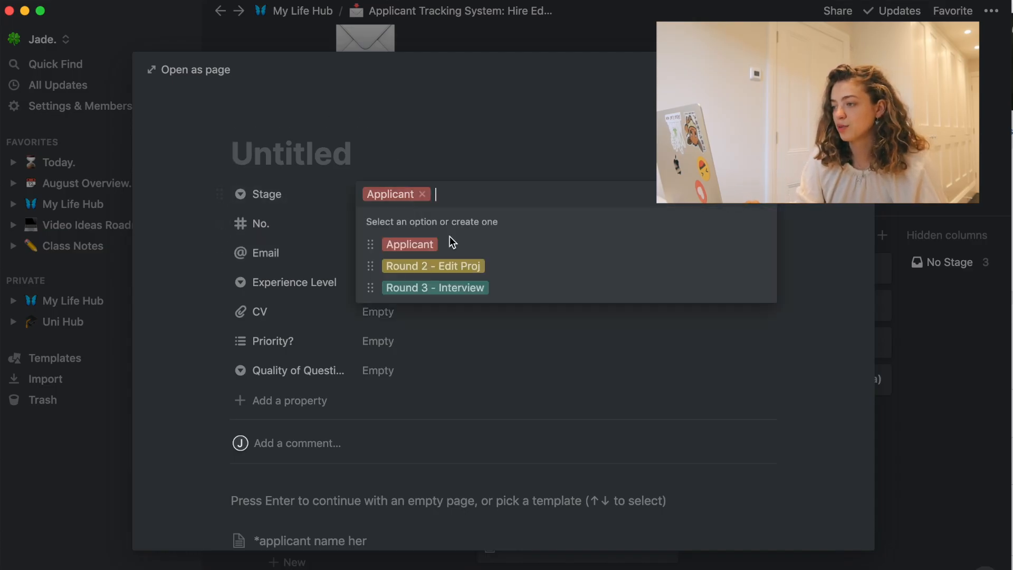
click(475, 267)
click(380, 232)
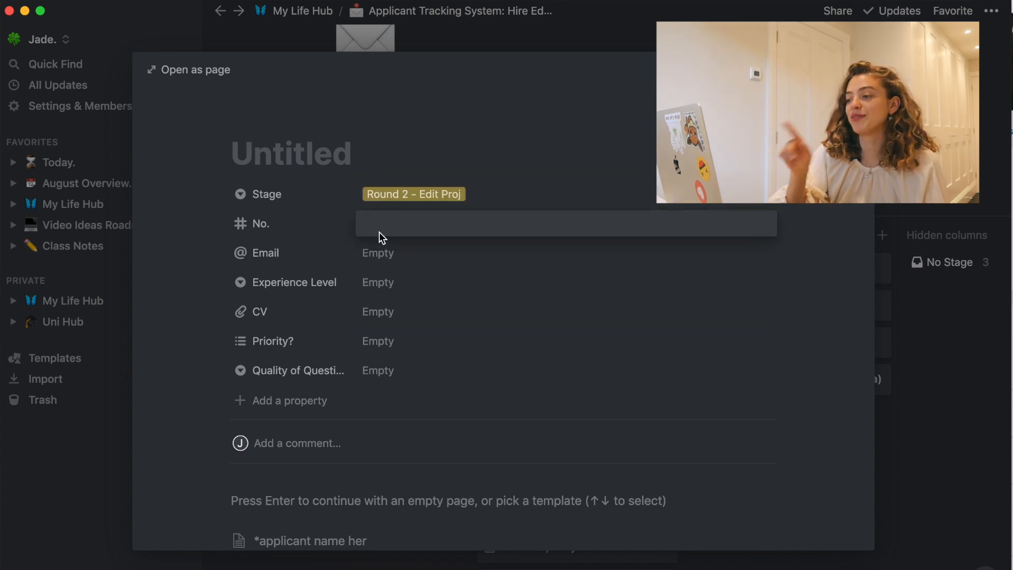
- Look through the applicant entry's Email, Experience Level, CV, Priority? and question-quality fields without filling them in
click(378, 250)
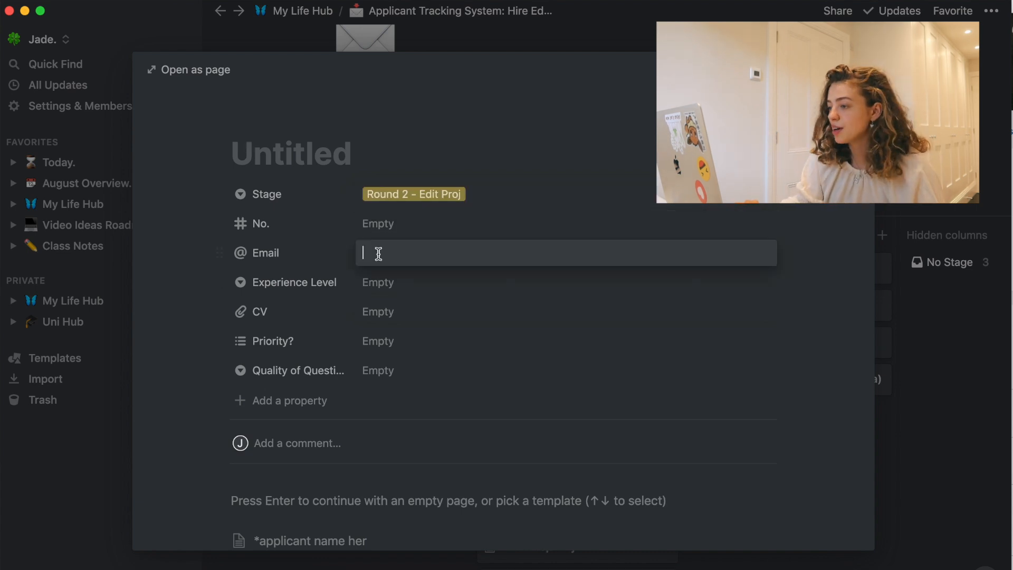
click(387, 284)
click(427, 314)
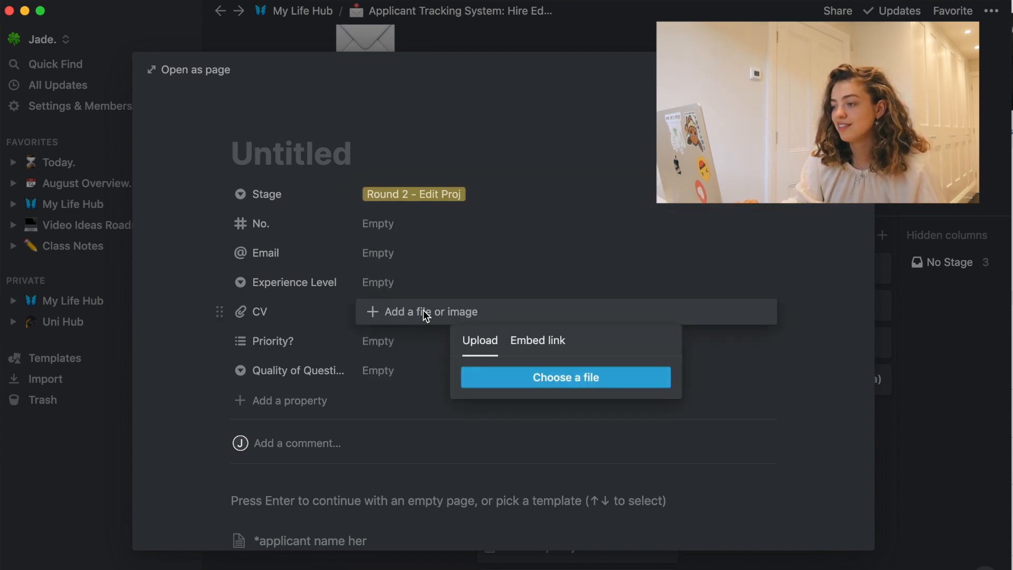
click(420, 359)
click(397, 343)
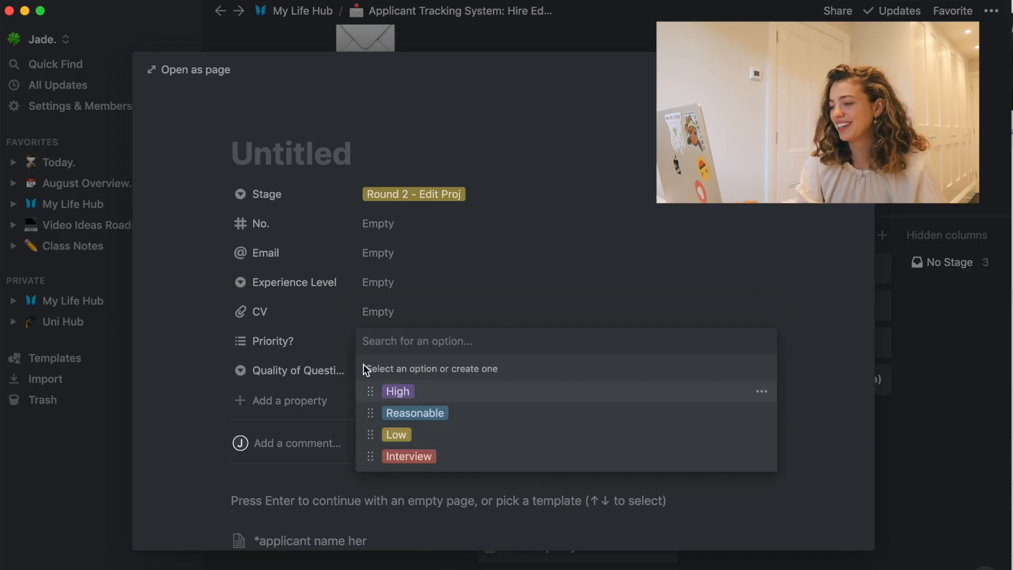
click(333, 364)
click(385, 369)
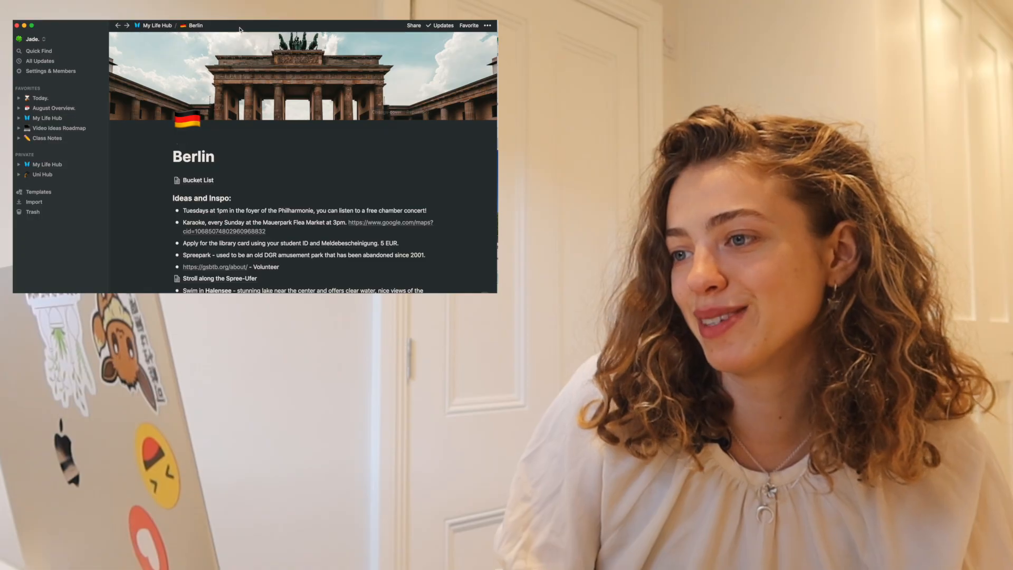
- Revisit the Video Ideas Roadmap board and open the Today page to view its to-do list
click(61, 129)
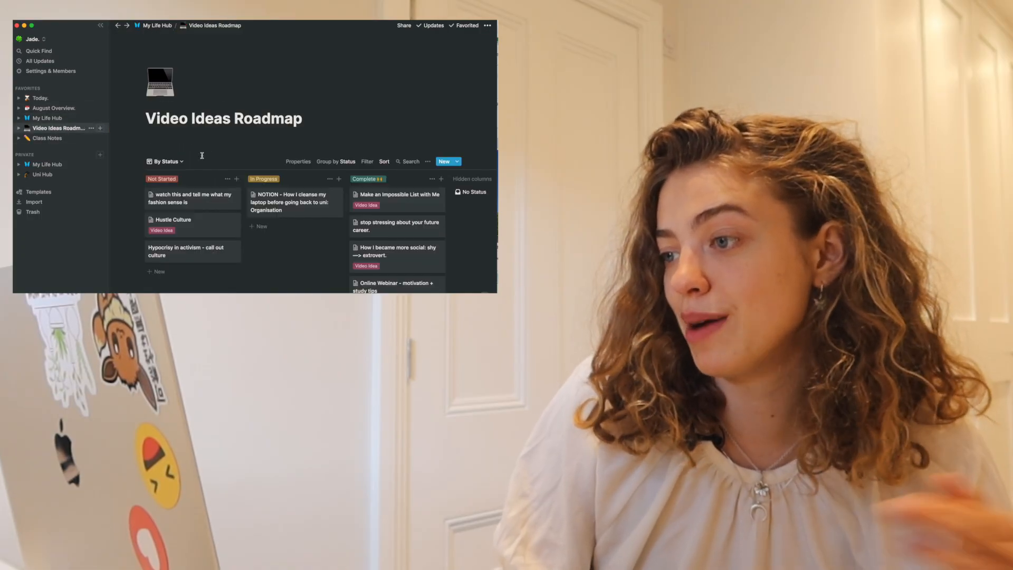
click(55, 98)
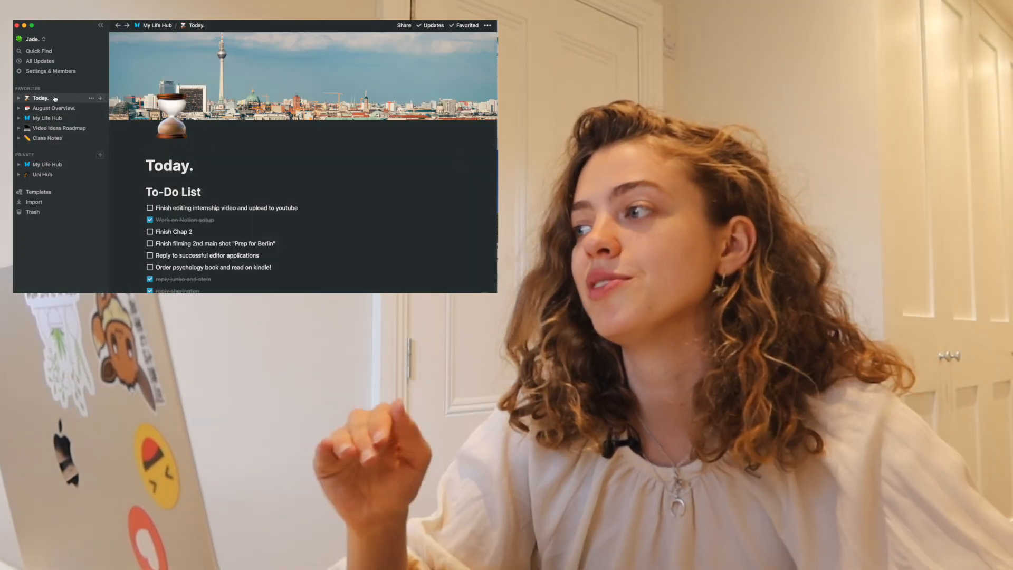